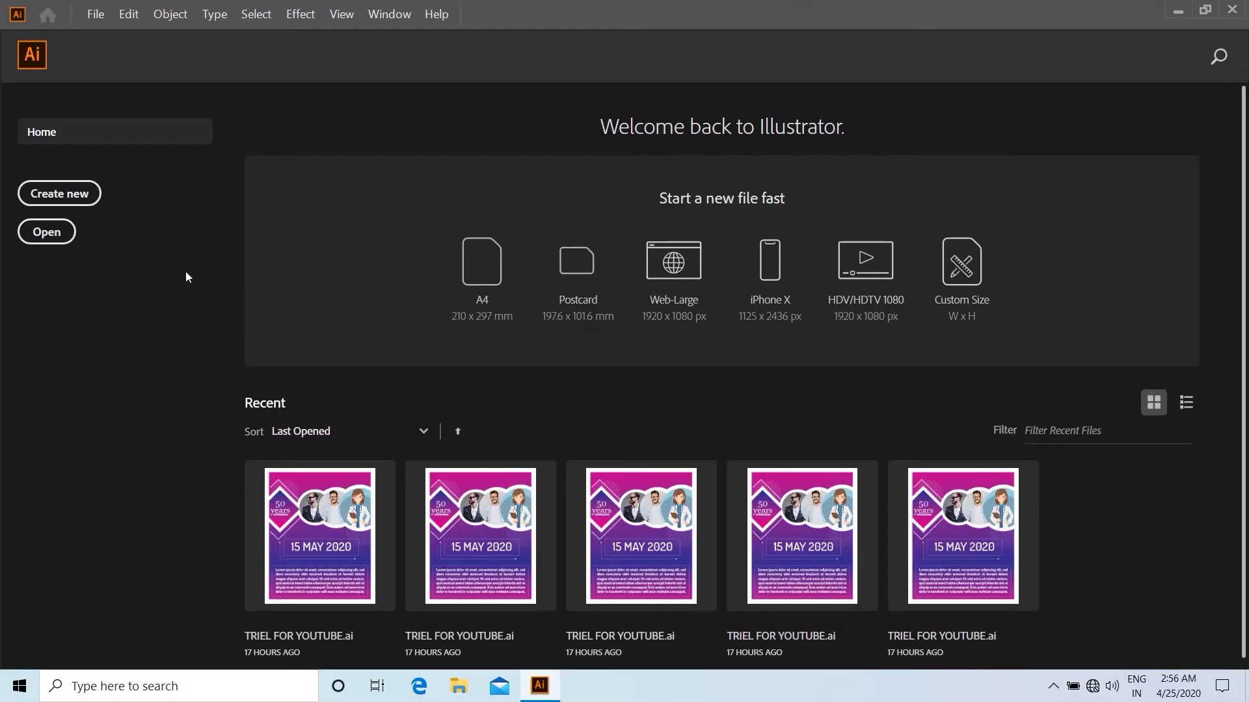
- Create a new blank 5 × 5 inch document from the Custom preset
left_click(67, 197)
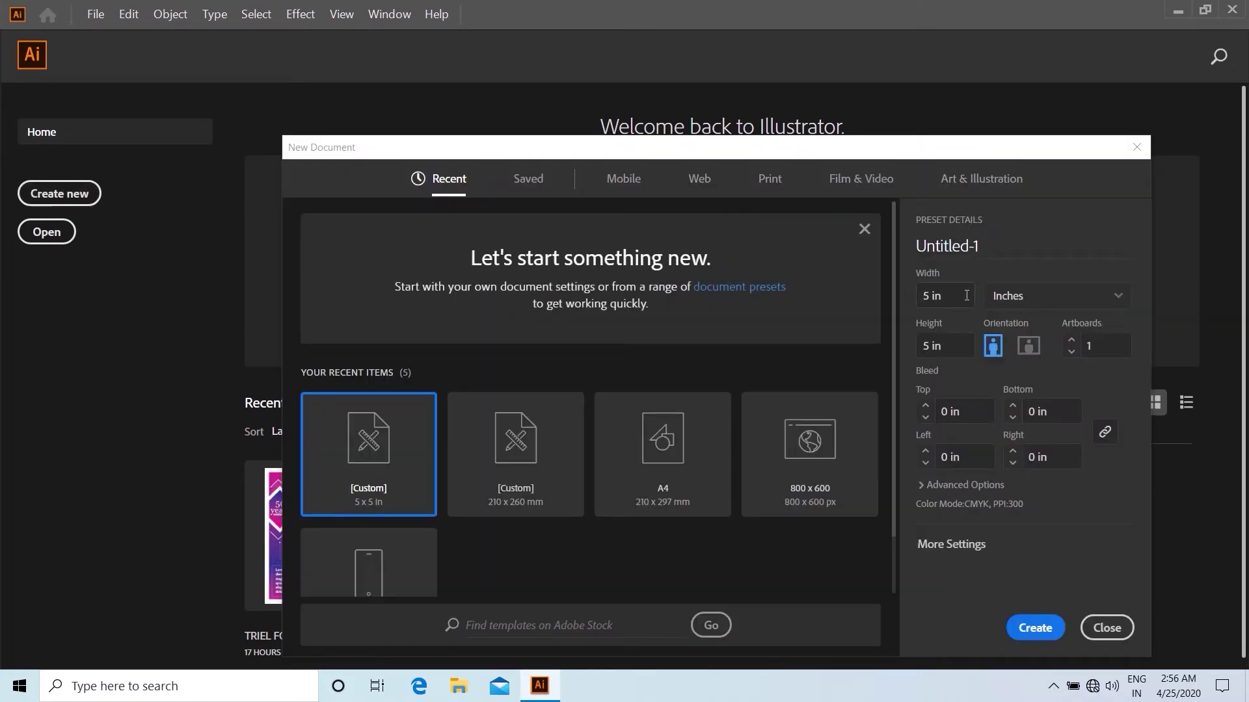
left_click_drag(954, 346, 919, 343)
left_click(1033, 636)
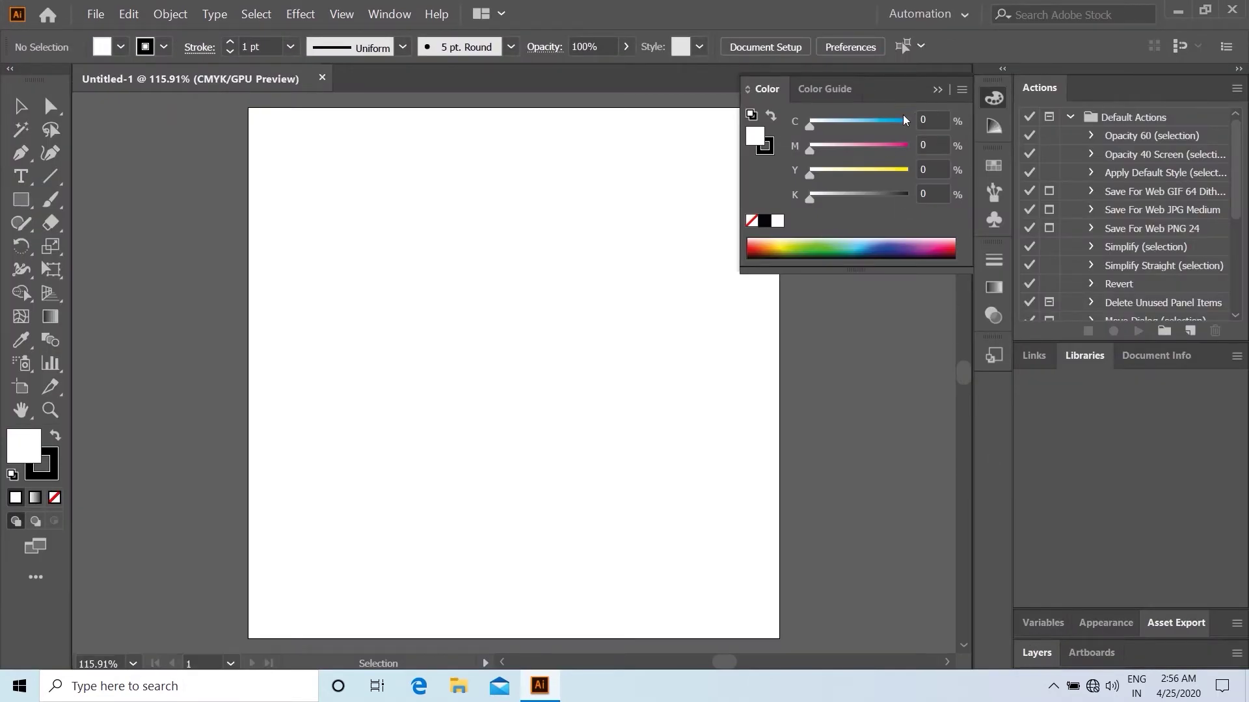
- Draw a wide, flat rectangle near the artboard centre
left_click(937, 89)
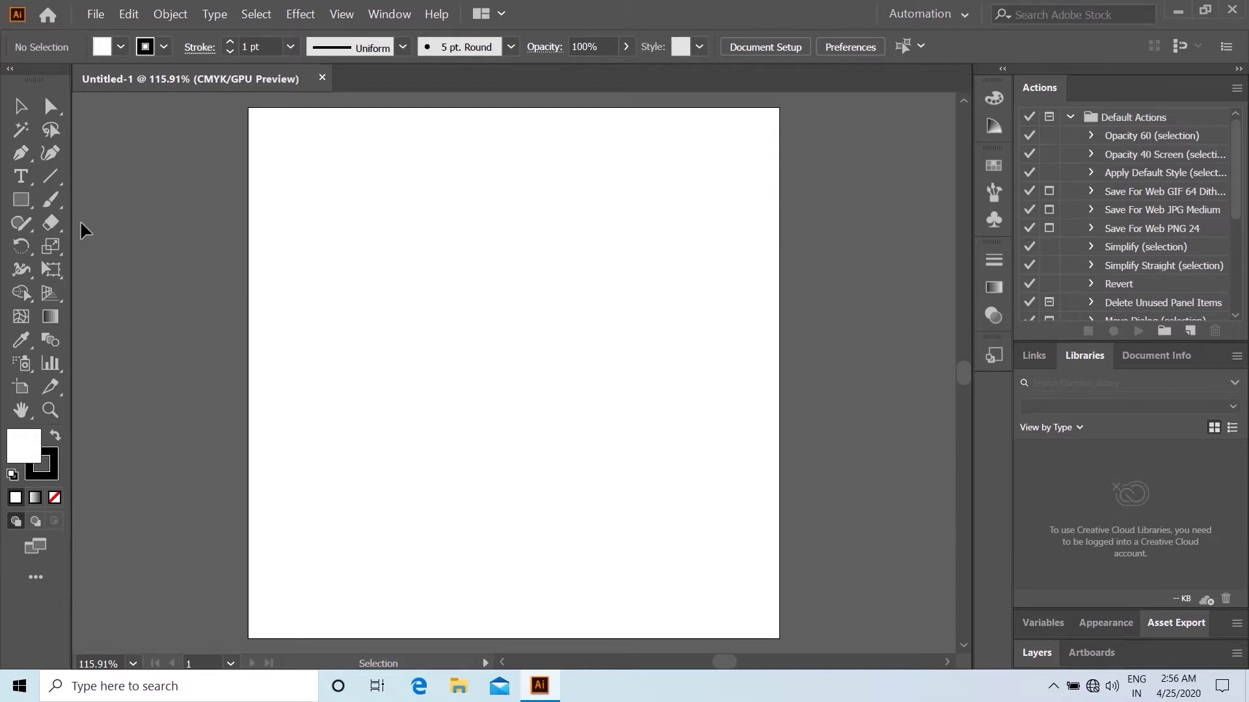
left_click(19, 202)
left_click_drag(386, 339, 610, 385)
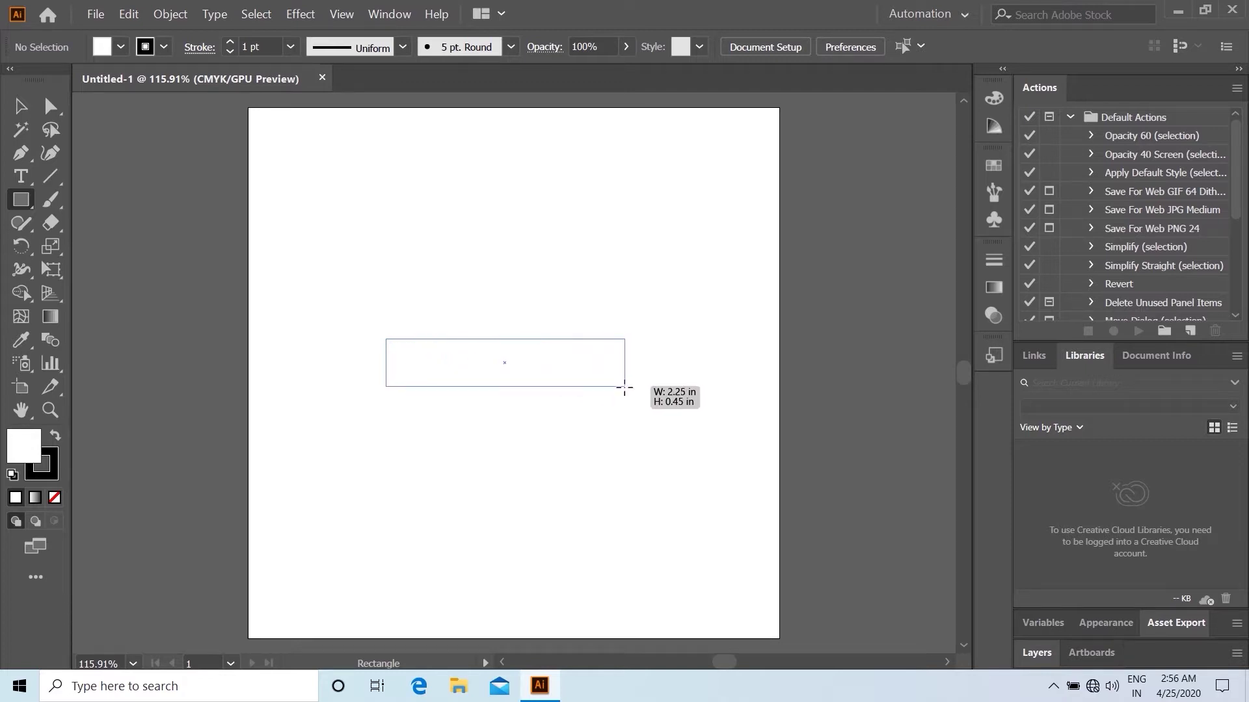
left_click_drag(610, 385, 624, 387)
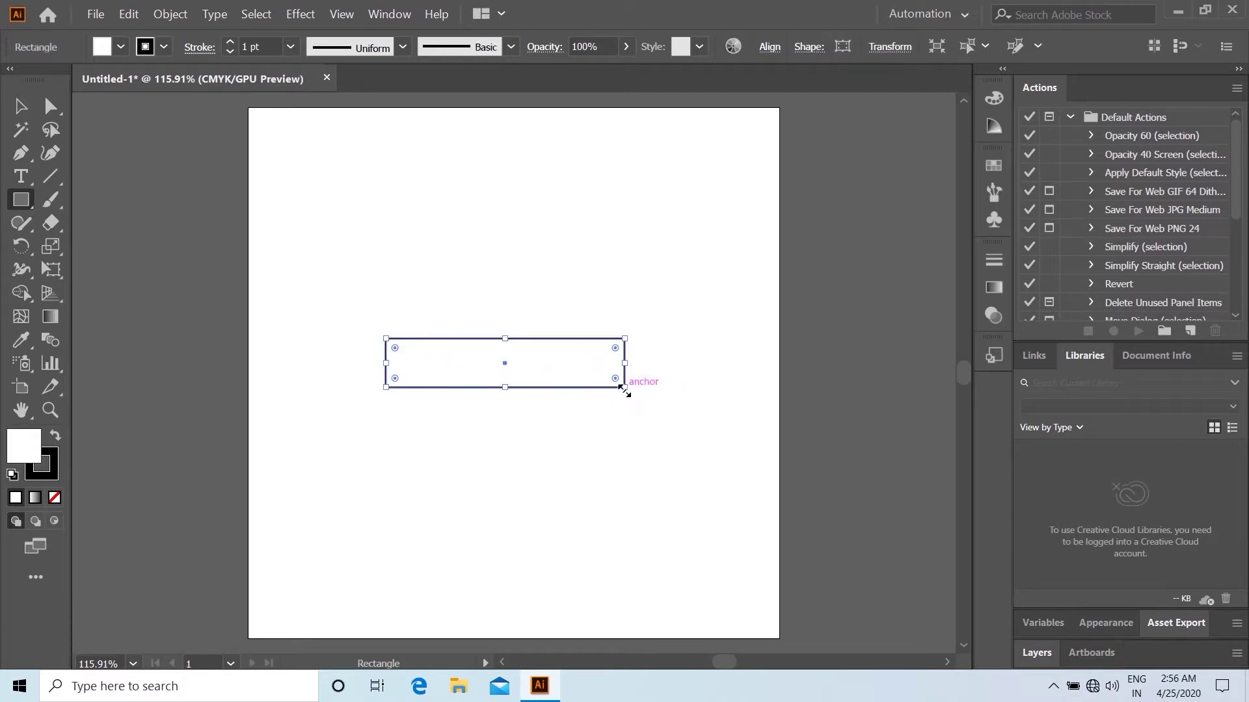
- Make the rectangle solid black with no stroke, then deselect it
left_click(55, 436)
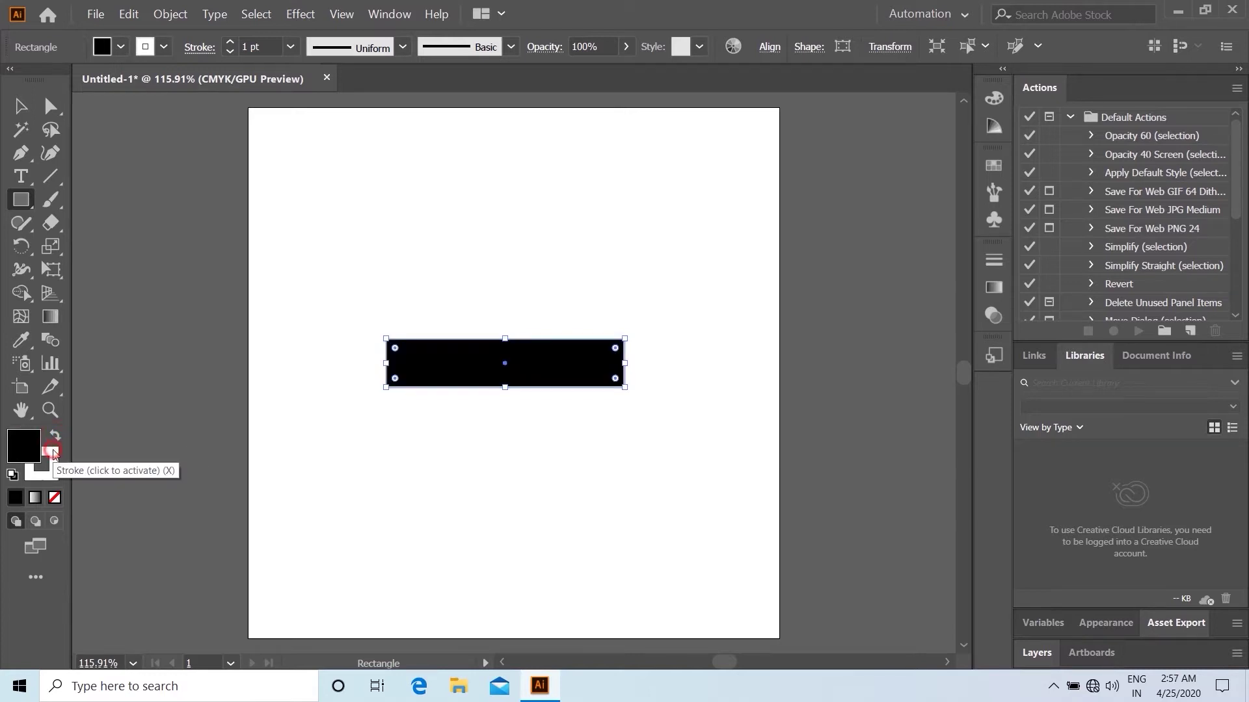
left_click(45, 467)
left_click(55, 497)
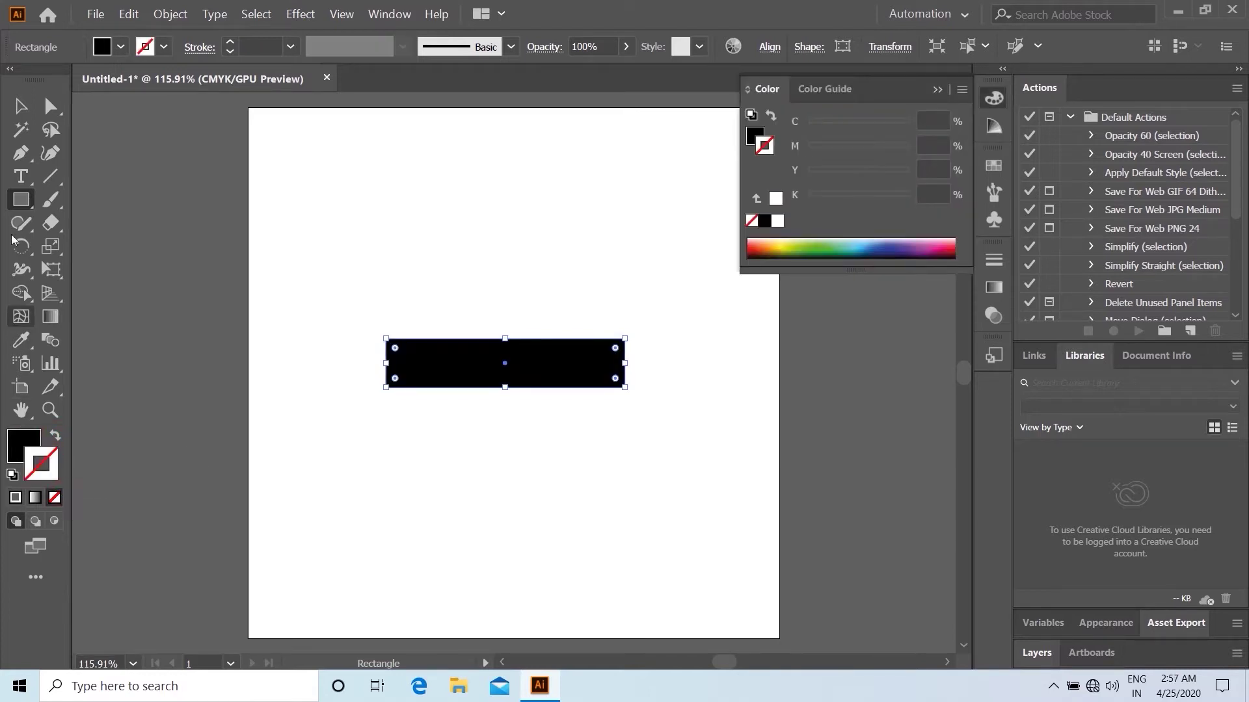
left_click(18, 108)
left_click(345, 214)
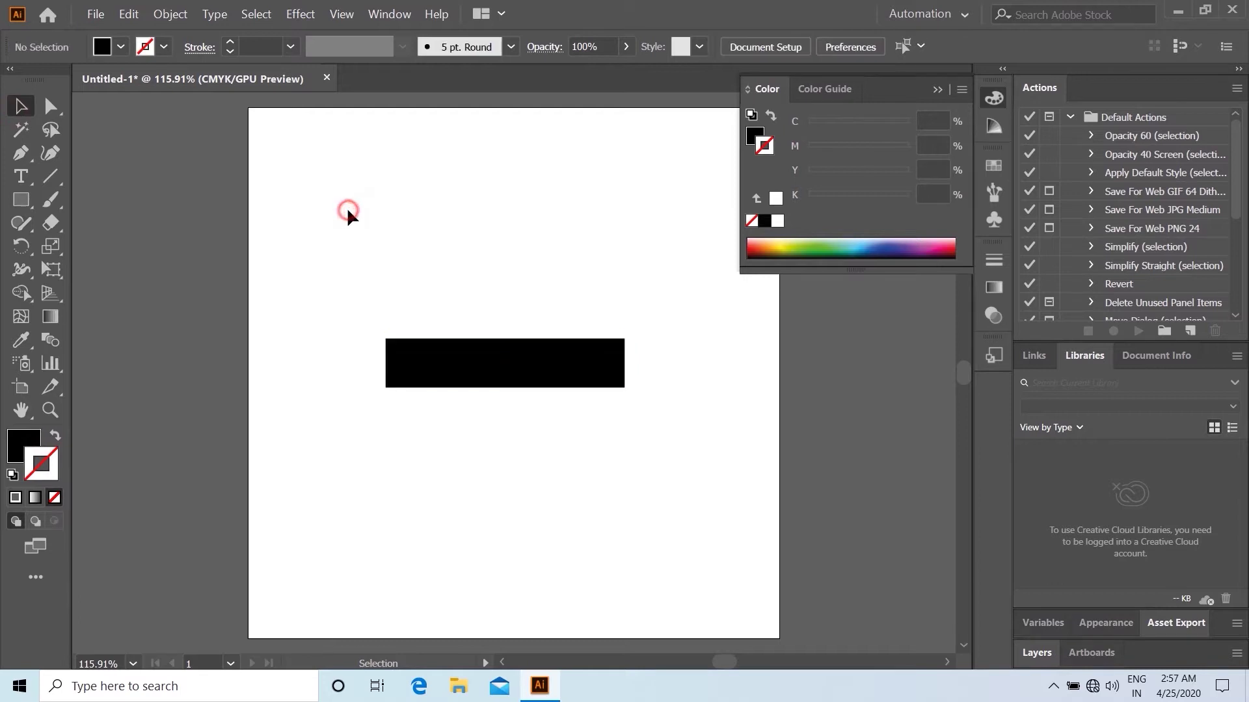
left_click(21, 199)
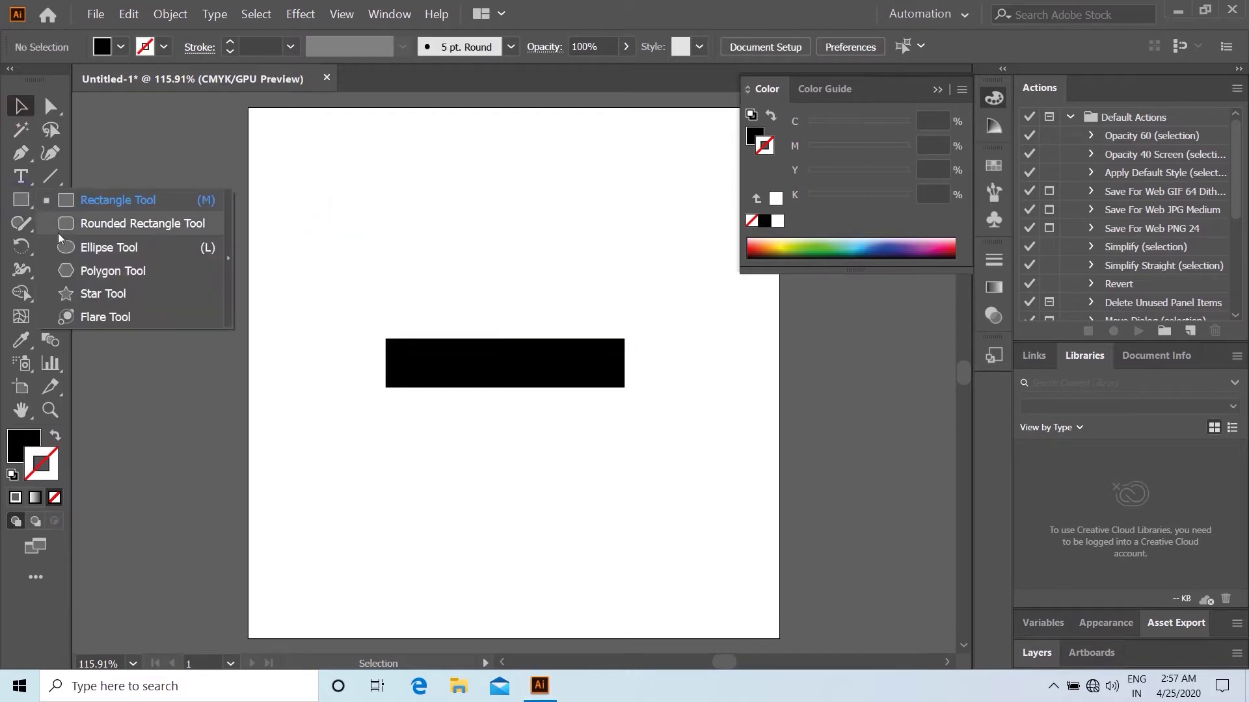
- Create a three-sided polygon triangle and fill it yellow
left_click(85, 271)
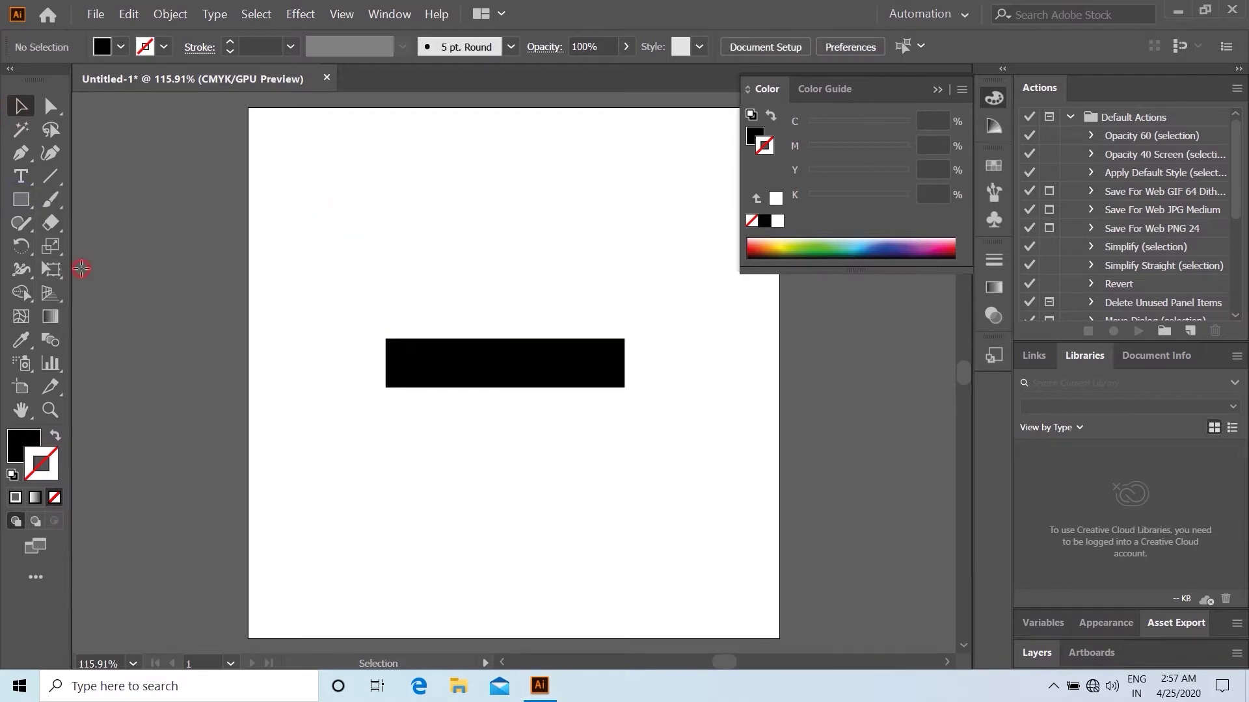
left_click(422, 274)
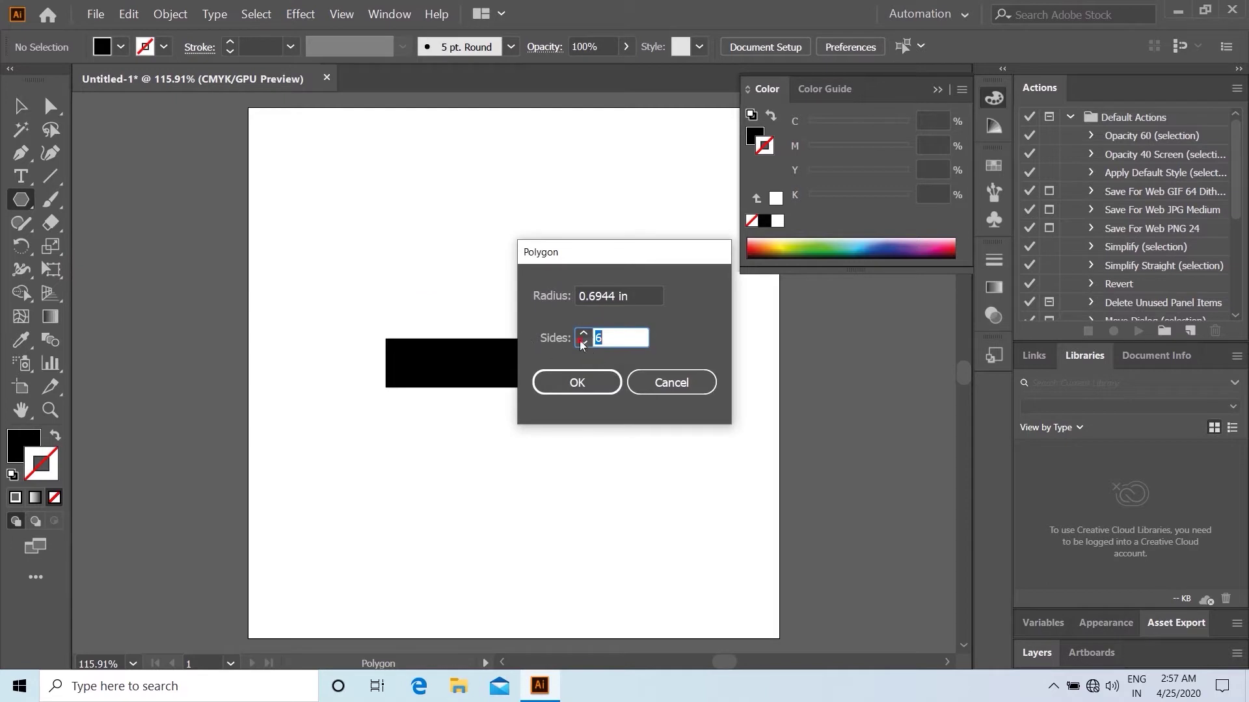
left_click(594, 384)
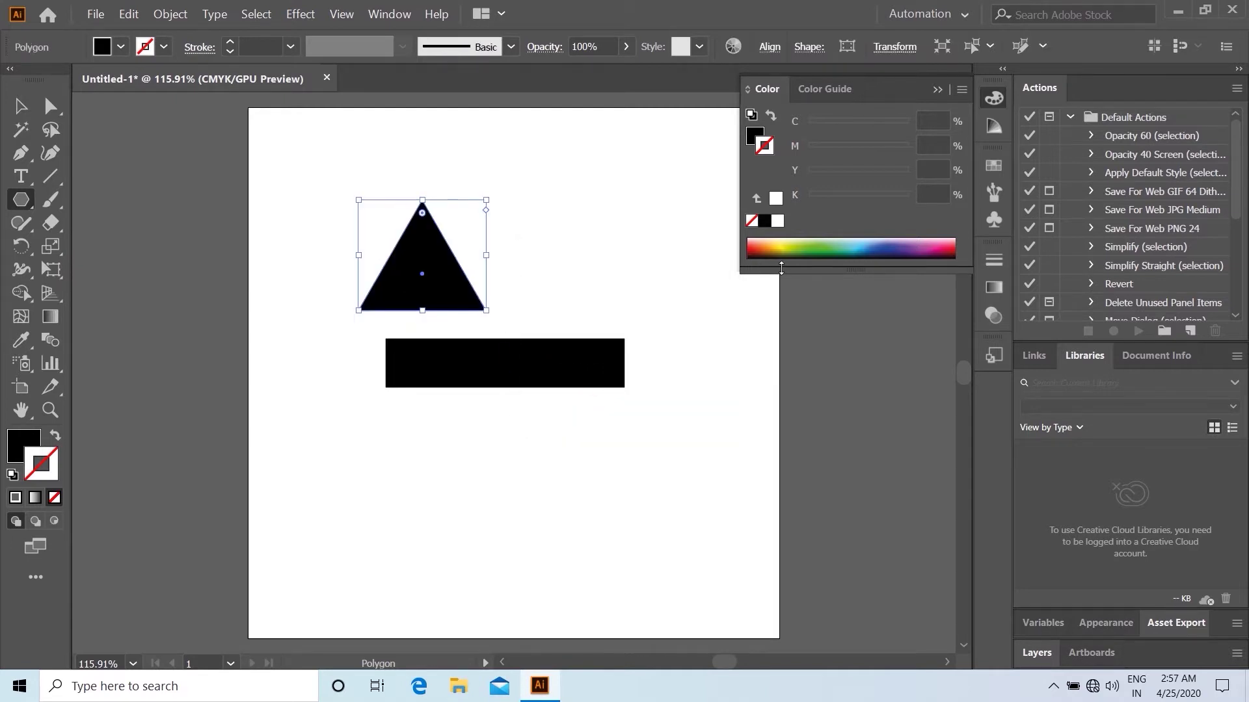
left_click(14, 446)
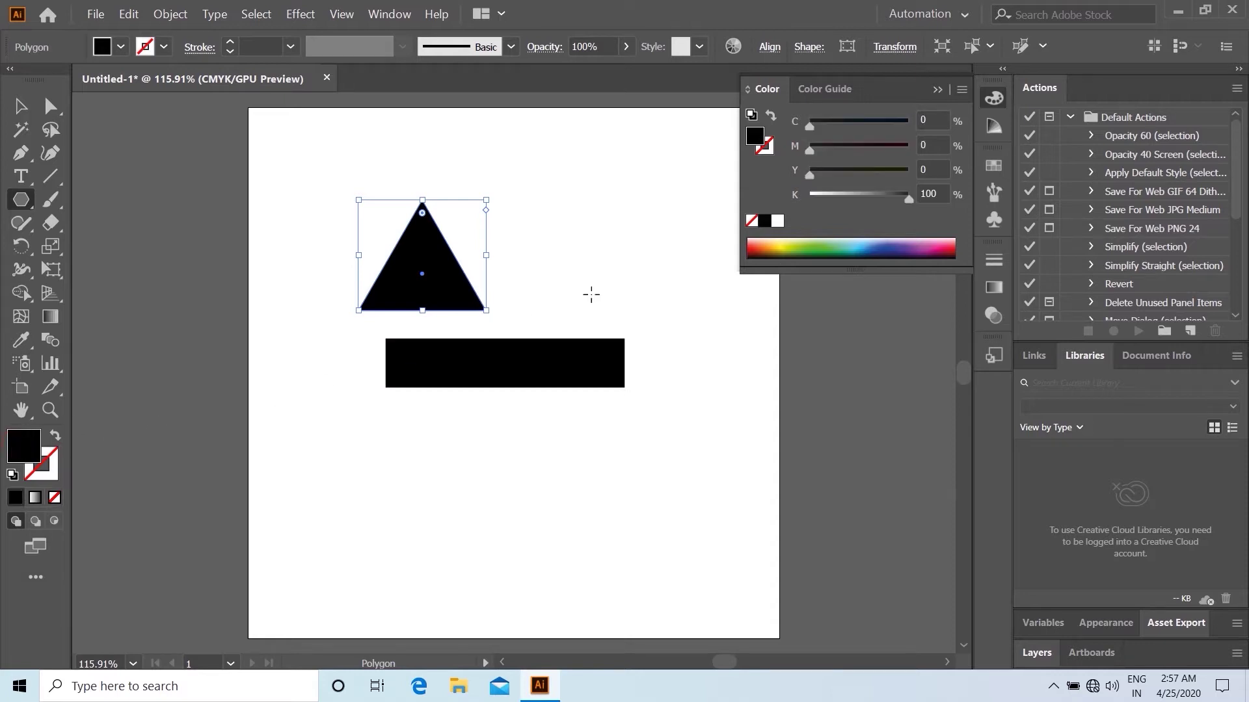
left_click(779, 249)
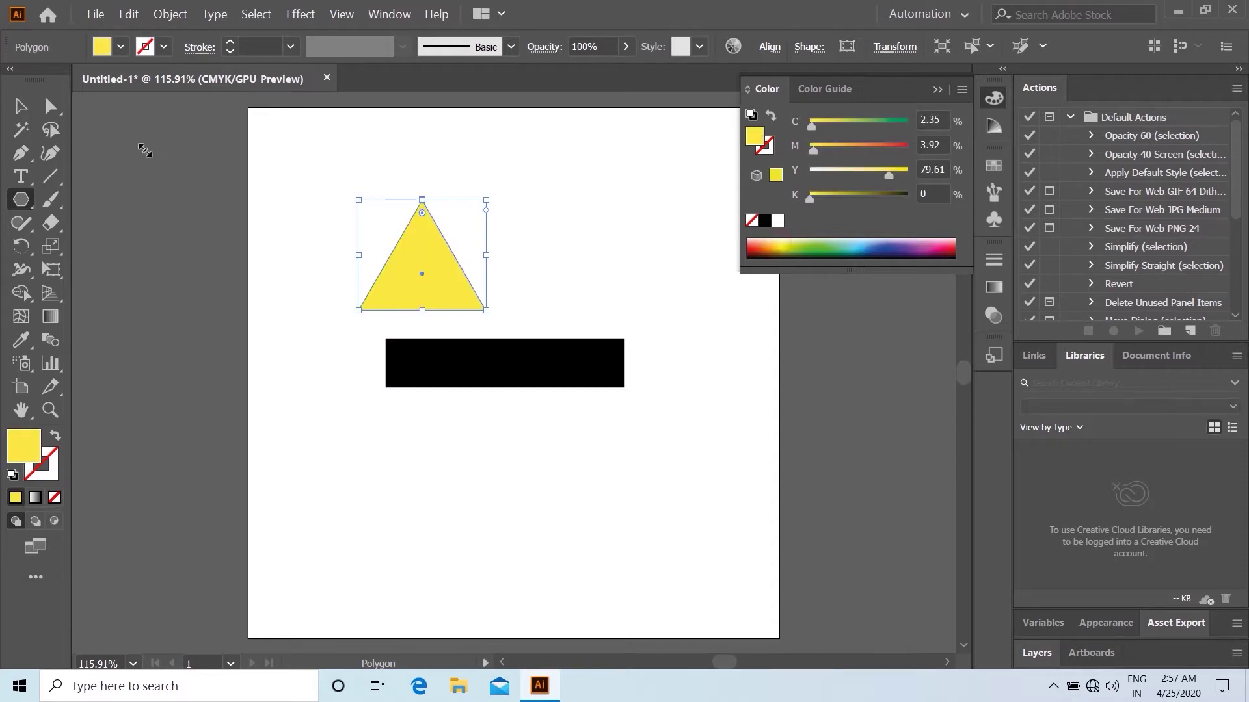
- Move the triangle onto the rectangle's top edge and select both shapes
left_click(21, 106)
left_click(181, 158)
left_click_drag(451, 295, 529, 322)
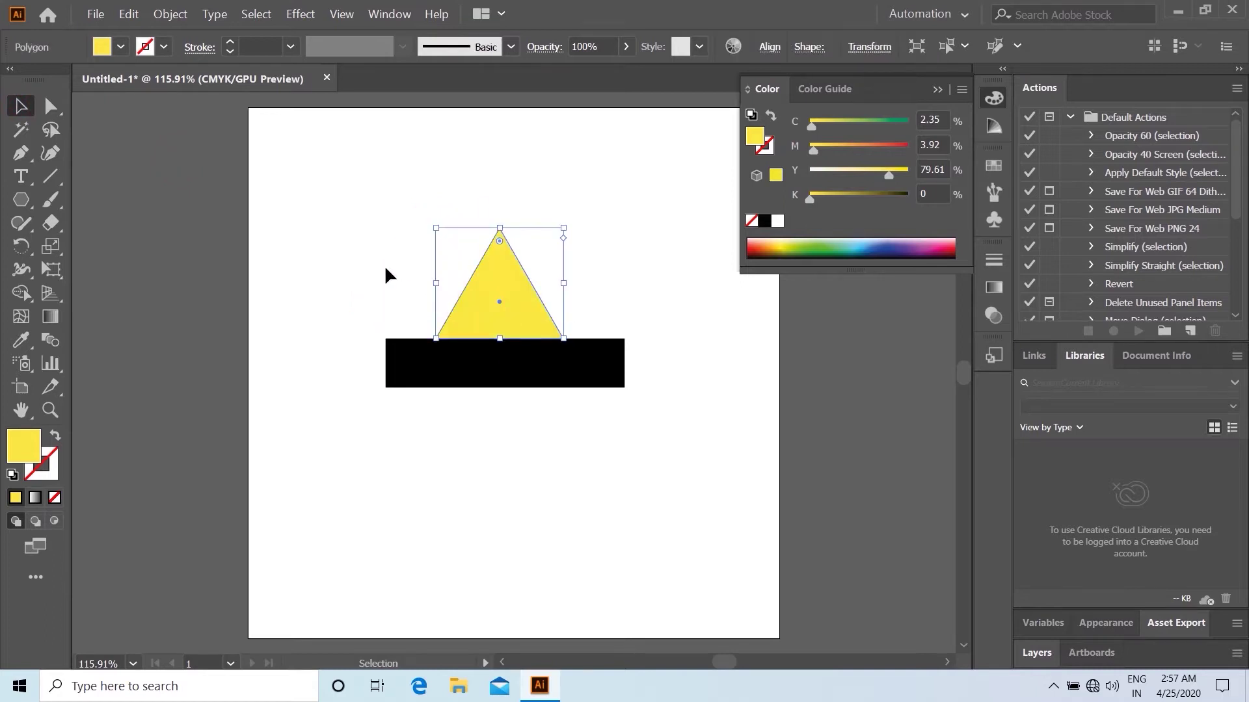
left_click_drag(319, 201, 649, 401)
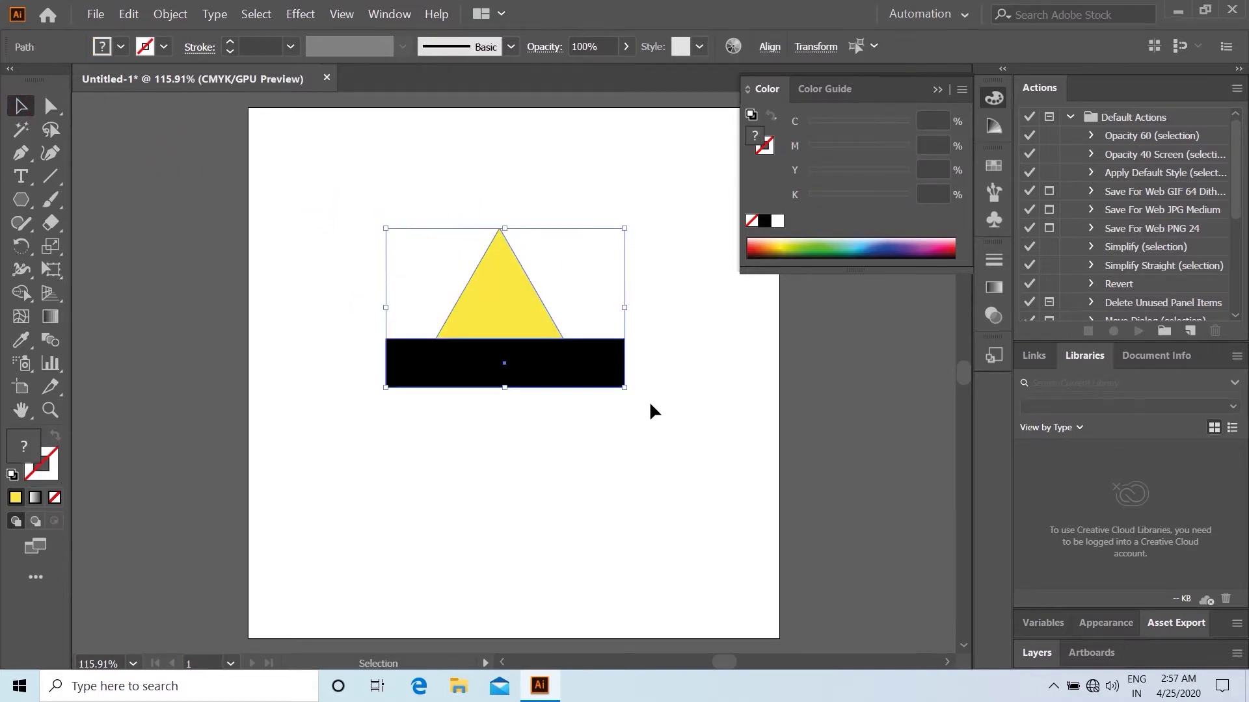
- Horizontally centre the triangle on the black bar
left_click(770, 46)
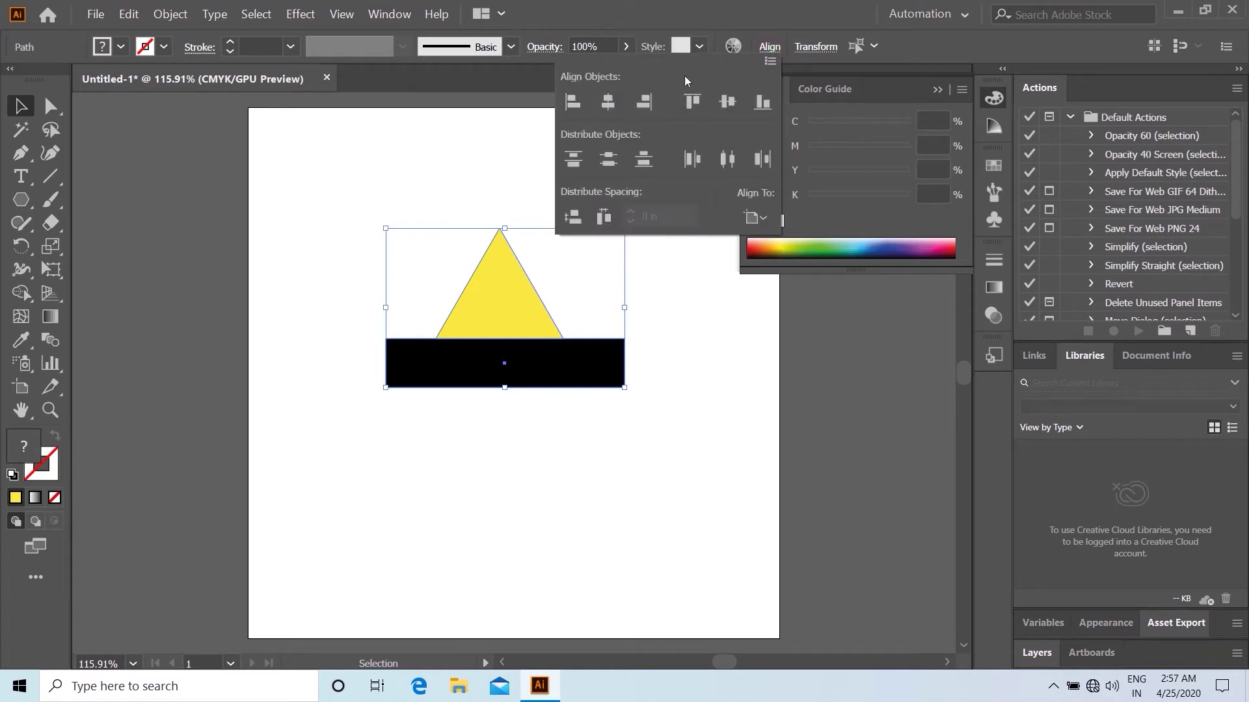
left_click(606, 104)
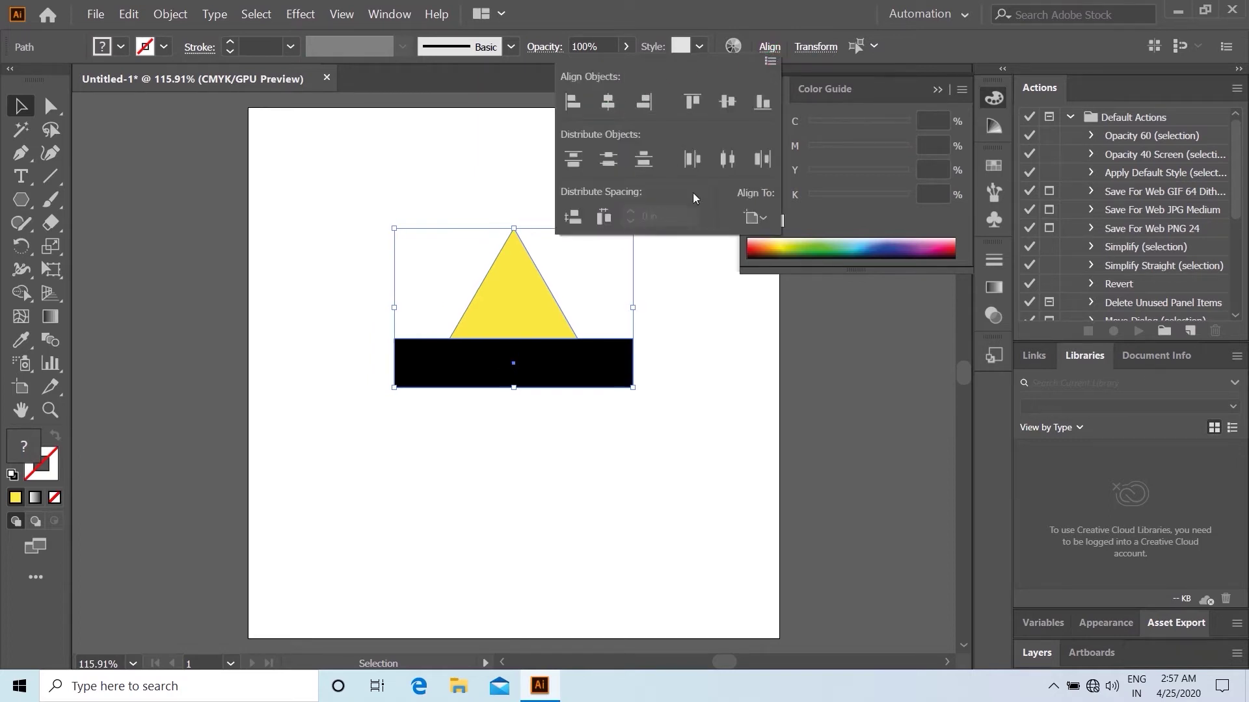
left_click(706, 301)
left_click(706, 301)
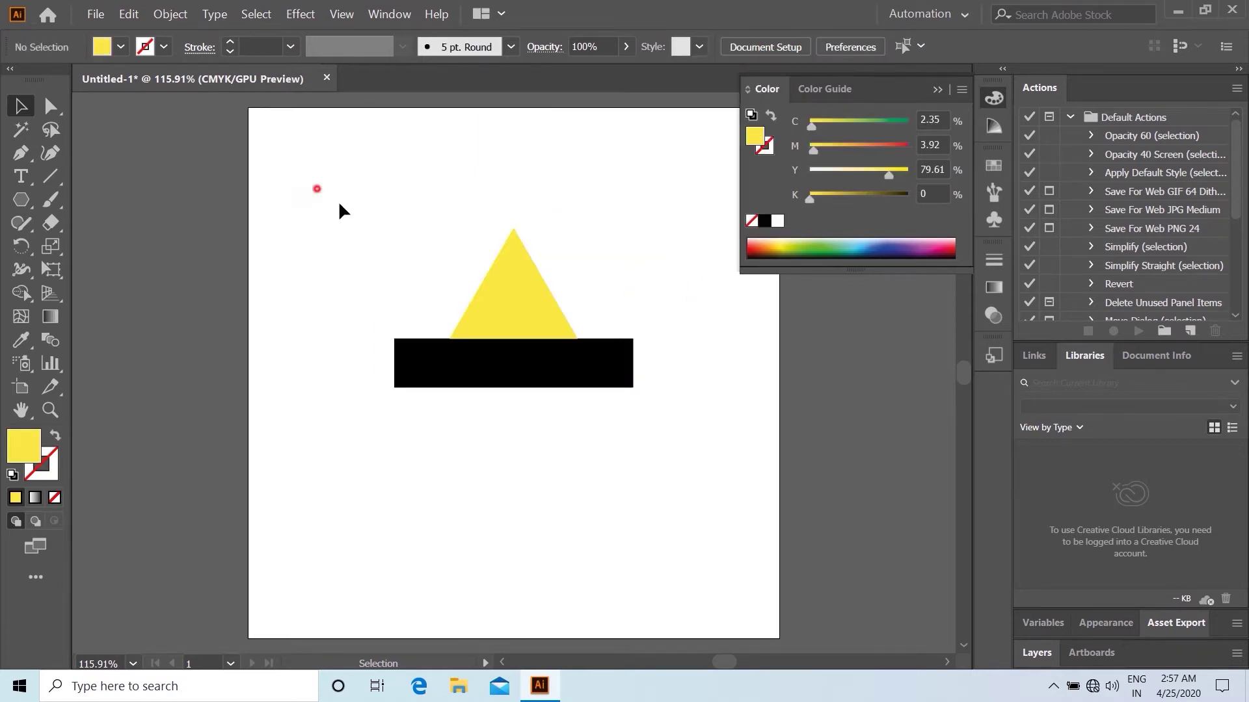
mouse_move(316, 189)
left_mouse_down()
mouse_move(547, 376)
mouse_move(514, 446)
left_mouse_up()
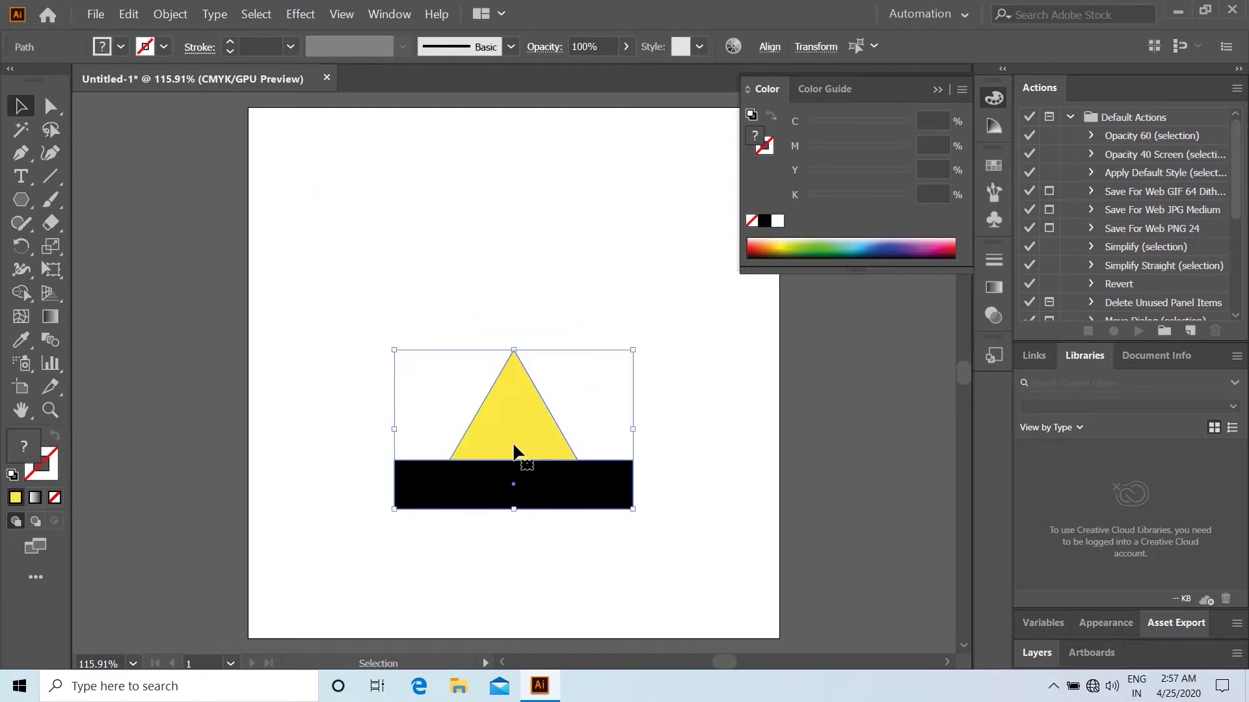
left_click(655, 361)
- Duplicate the black bar straight up so it sits above the triangle's tip
left_click(536, 496)
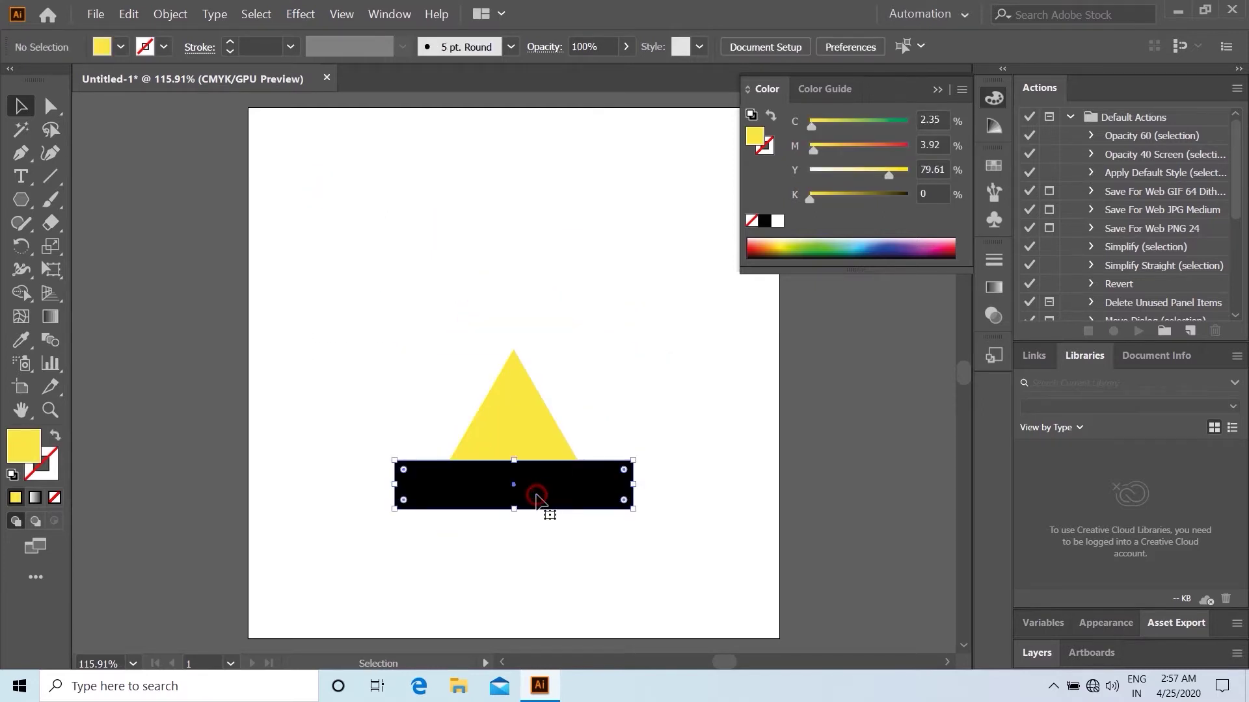
left_click_drag(536, 496, 528, 336)
left_click(533, 221)
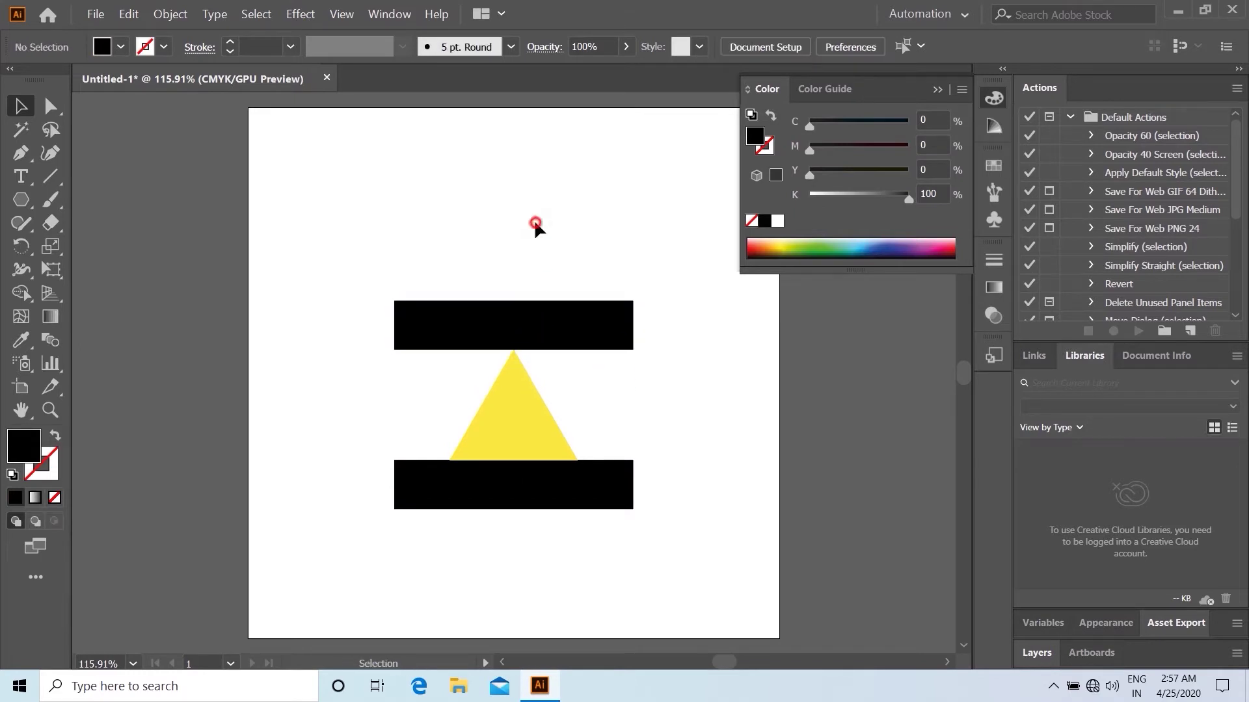
left_click(529, 333)
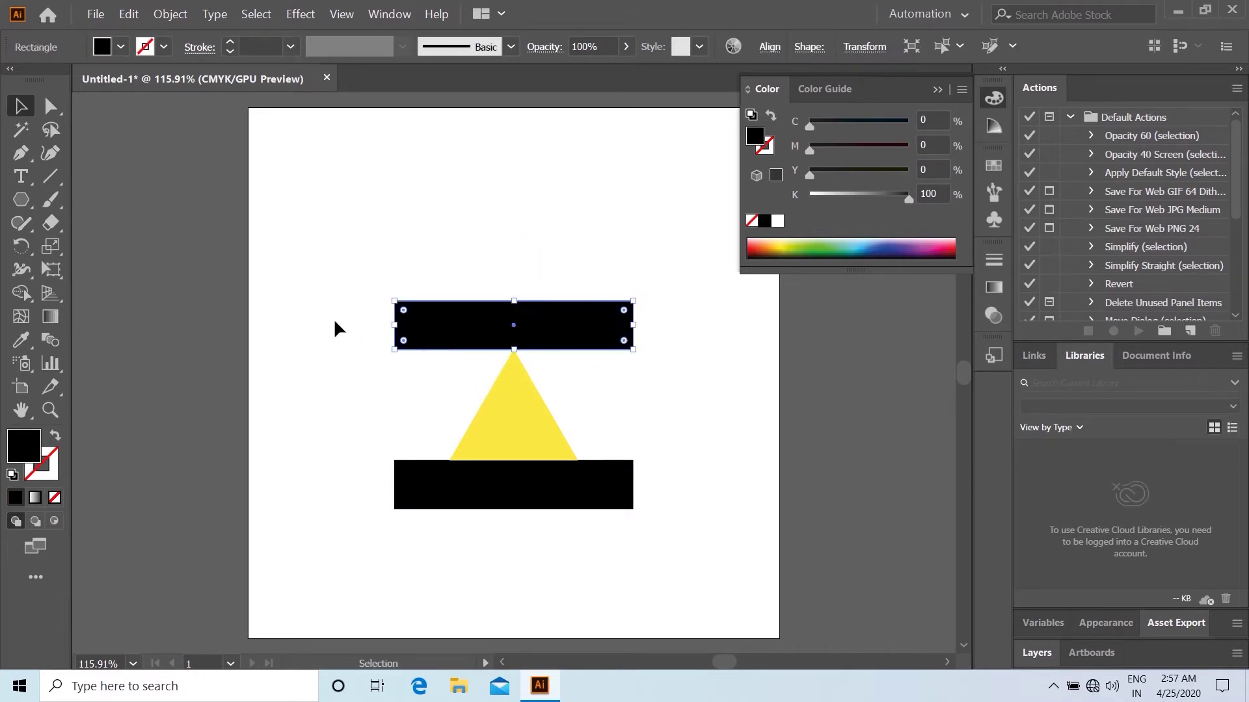
left_click(52, 269)
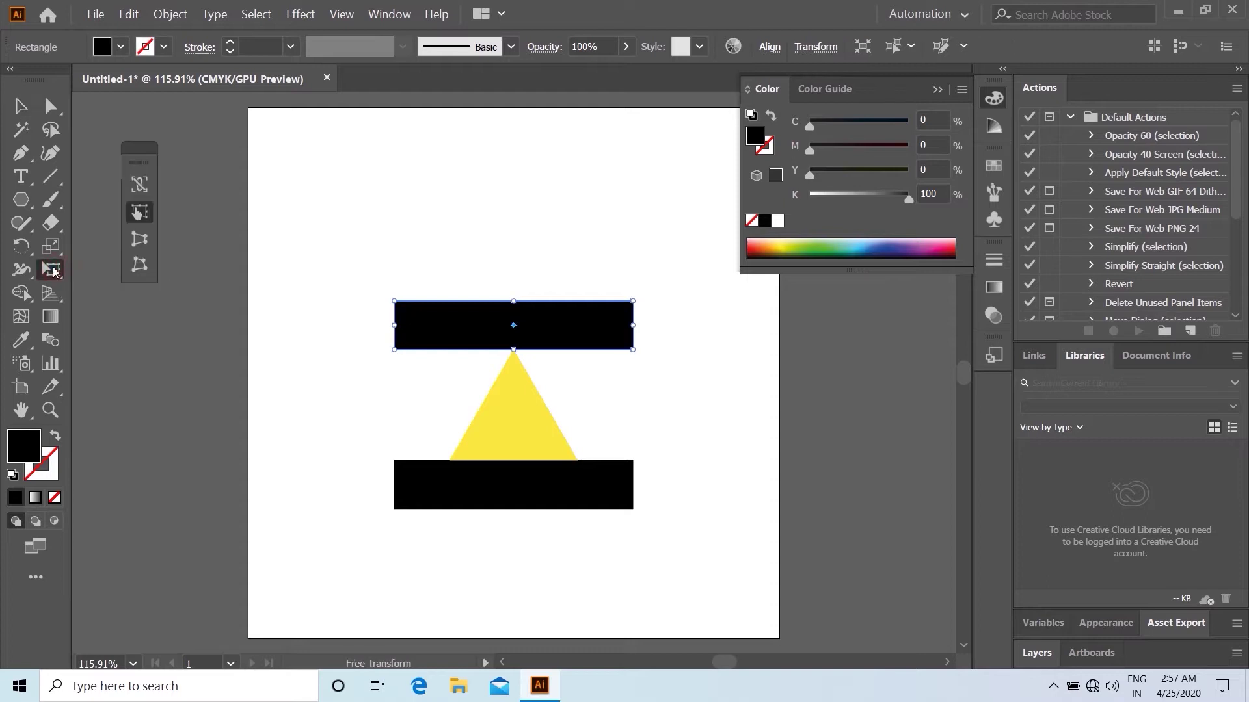
- Rotate the top bar about its bottom centre to lie along the triangle's right side
left_click_drag(514, 325, 515, 344)
left_click_drag(647, 301, 612, 431)
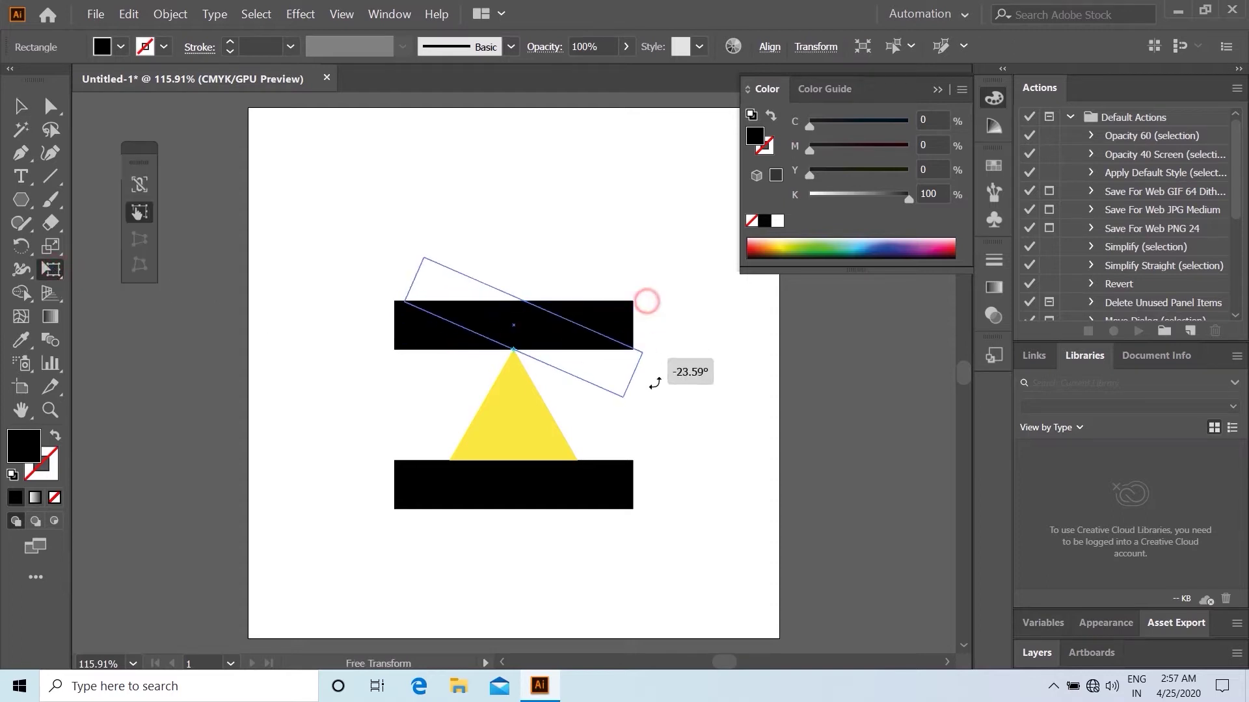
left_click_drag(555, 379, 576, 413)
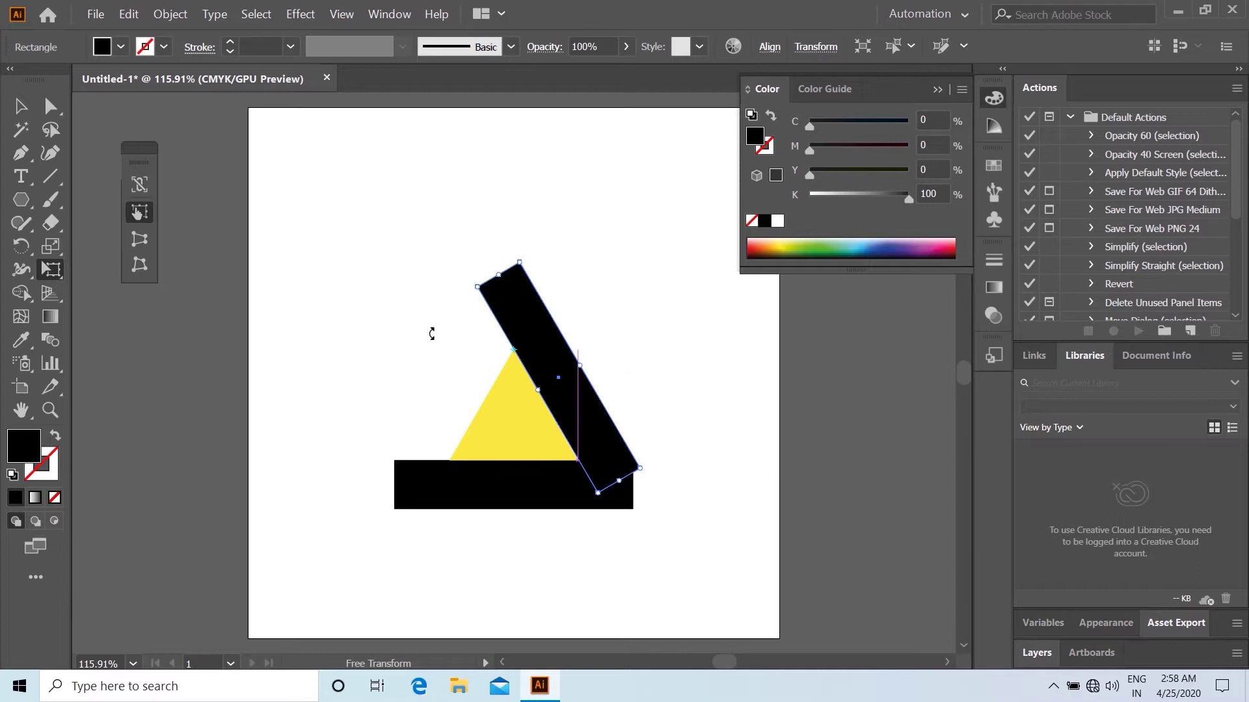
key("v")
- Make a vertically reflected copy of the slanted bar and place one along the triangle's left side
right_click(567, 375)
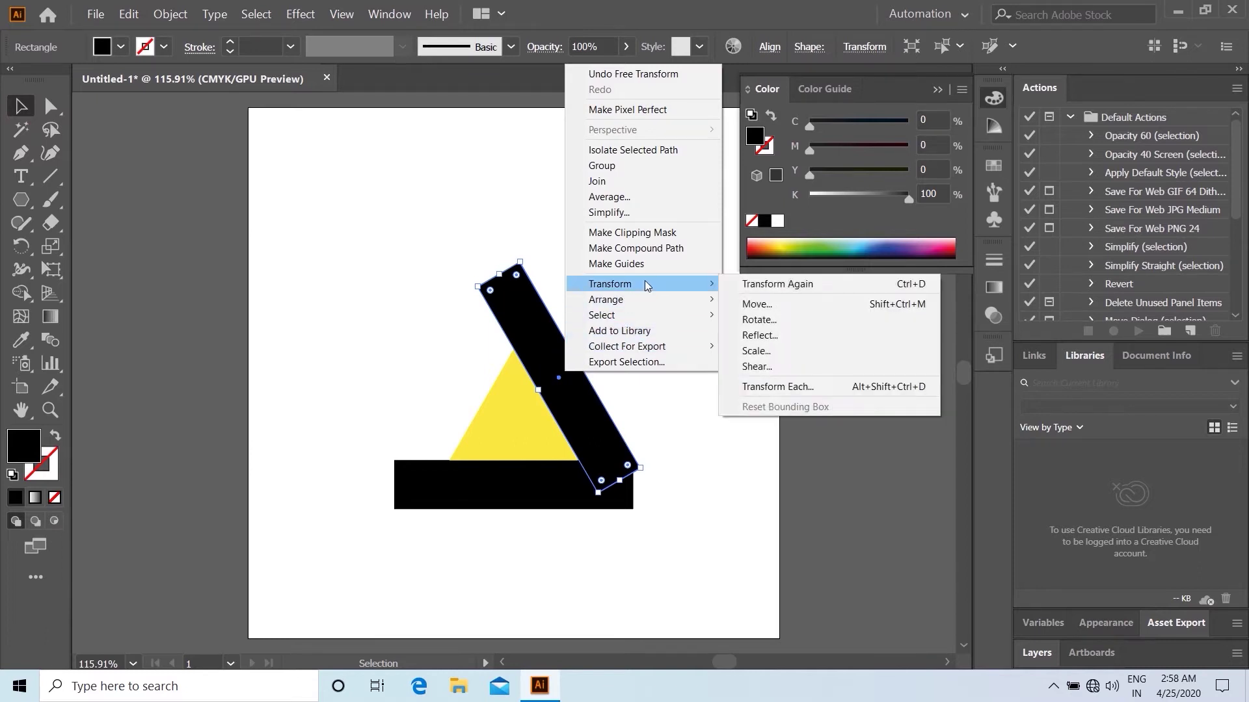
mouse_move(610, 283)
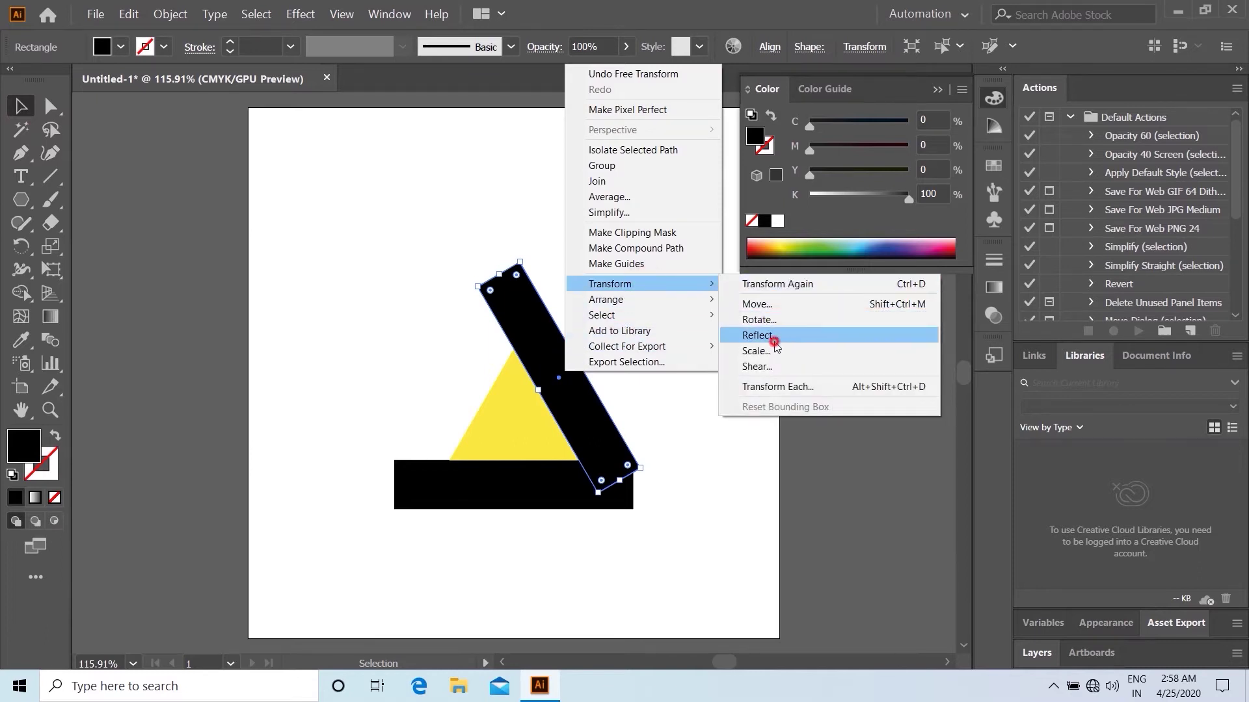
left_click(771, 336)
left_click(747, 480)
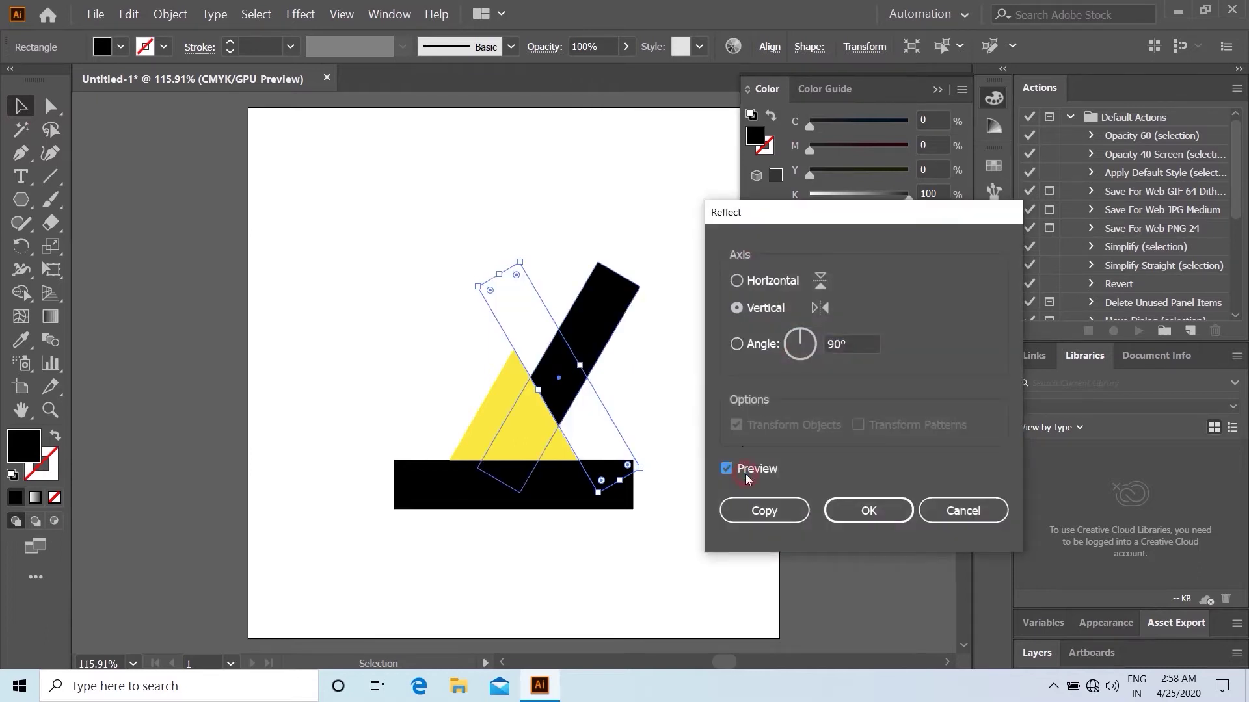
left_click(750, 509)
left_click_drag(595, 332, 510, 344)
left_click(606, 197)
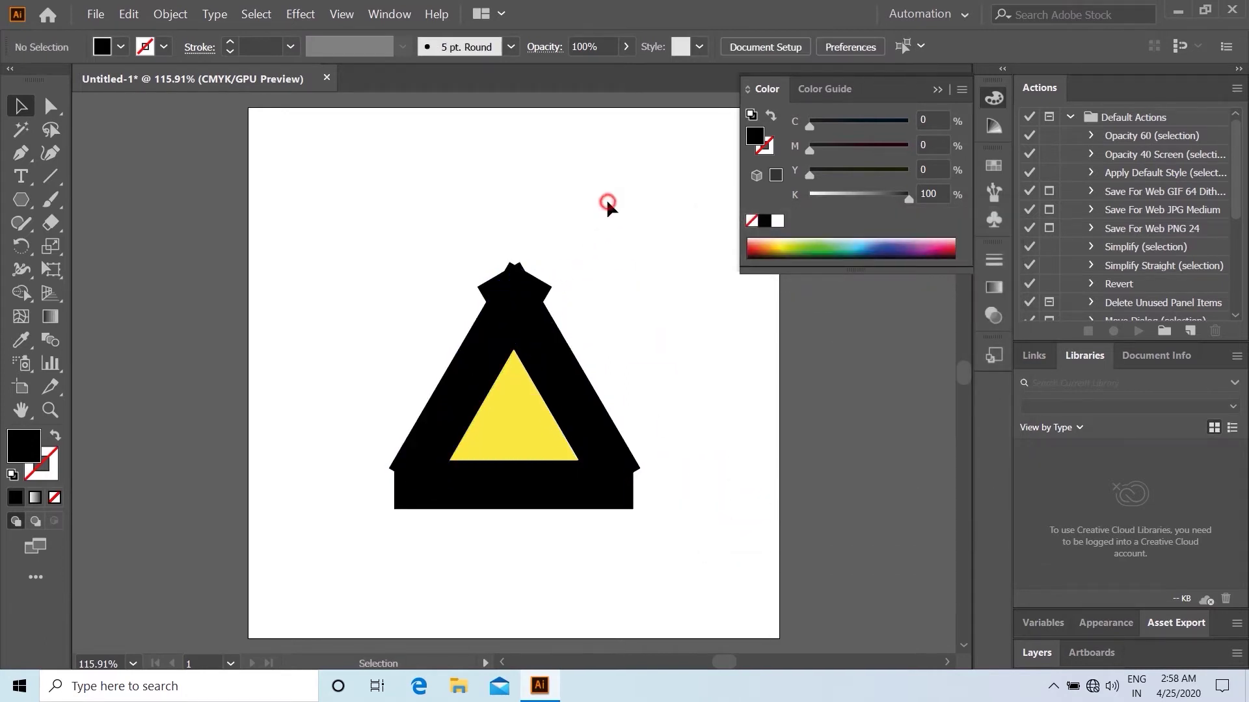
left_click(532, 420)
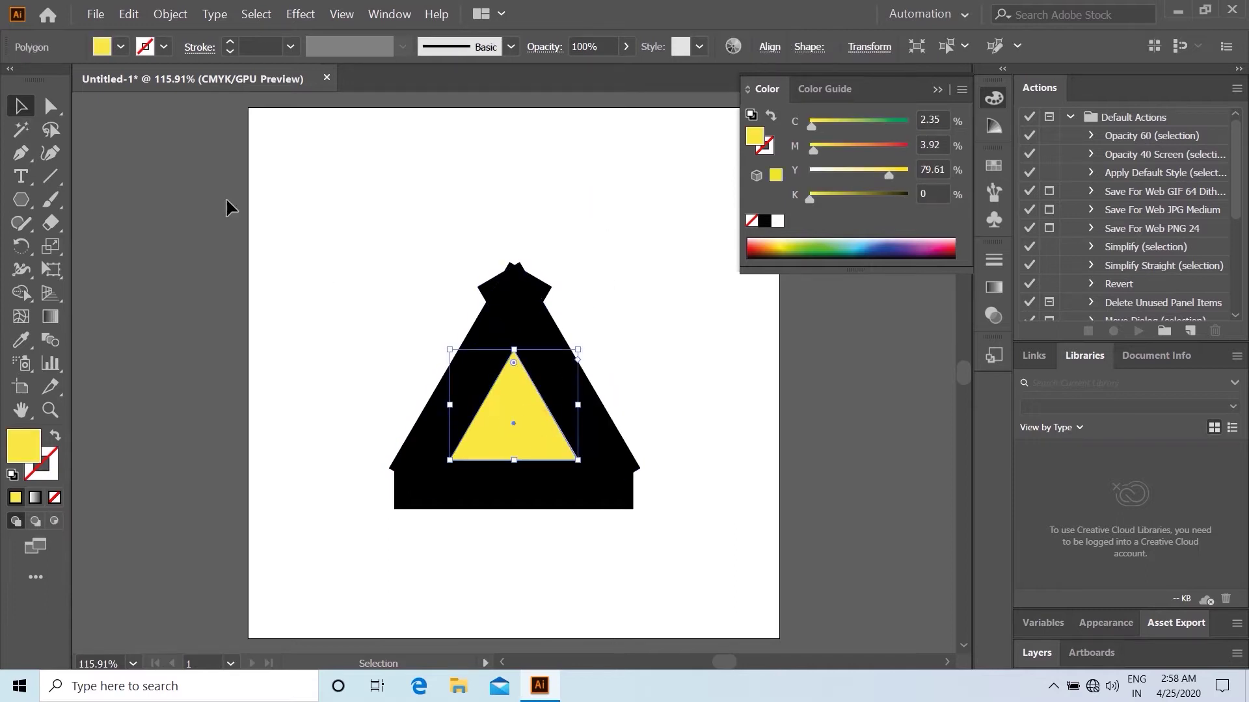
- Delete the yellow triangle, flip the left bar into an X, and nudge the bottom bar up
left_click(126, 19)
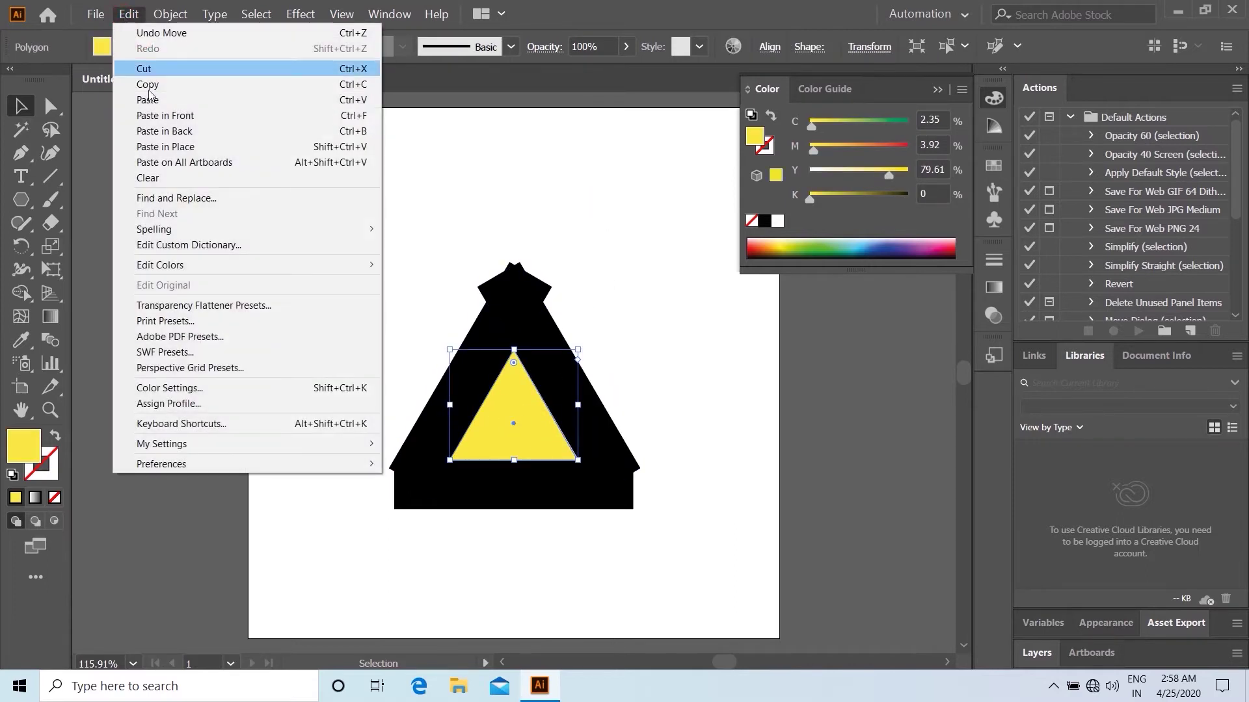
left_click(177, 178)
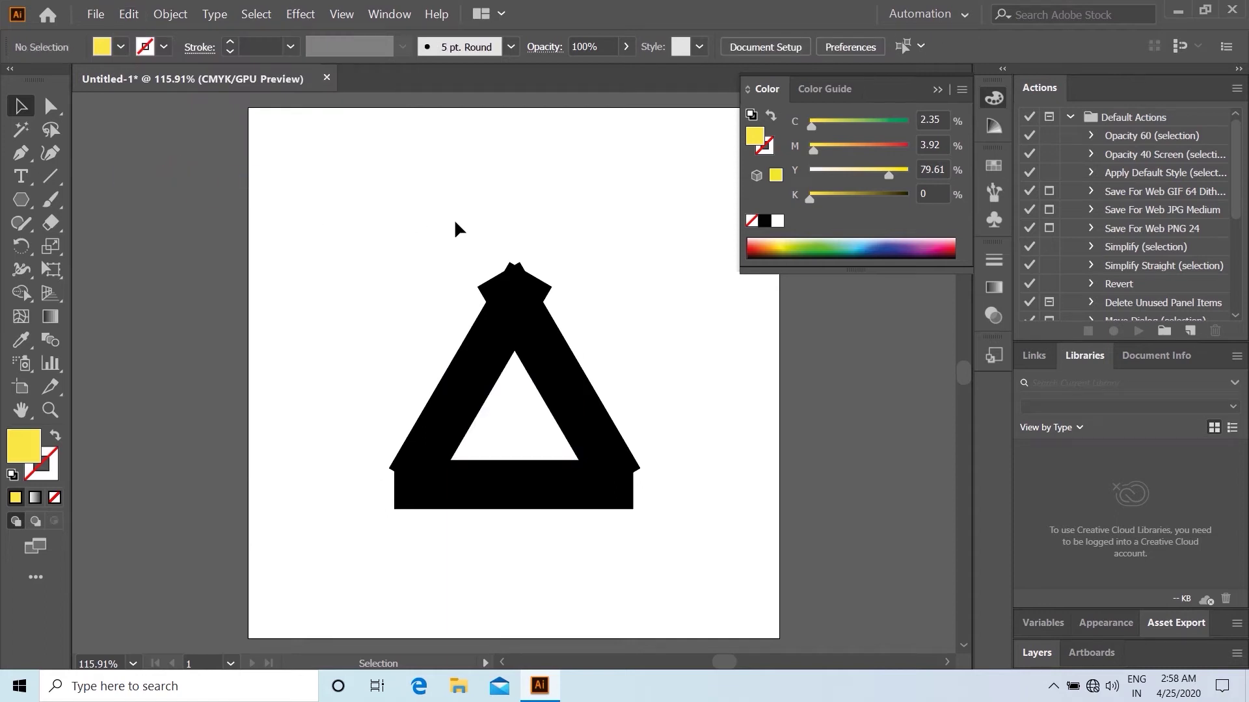
left_click(500, 348)
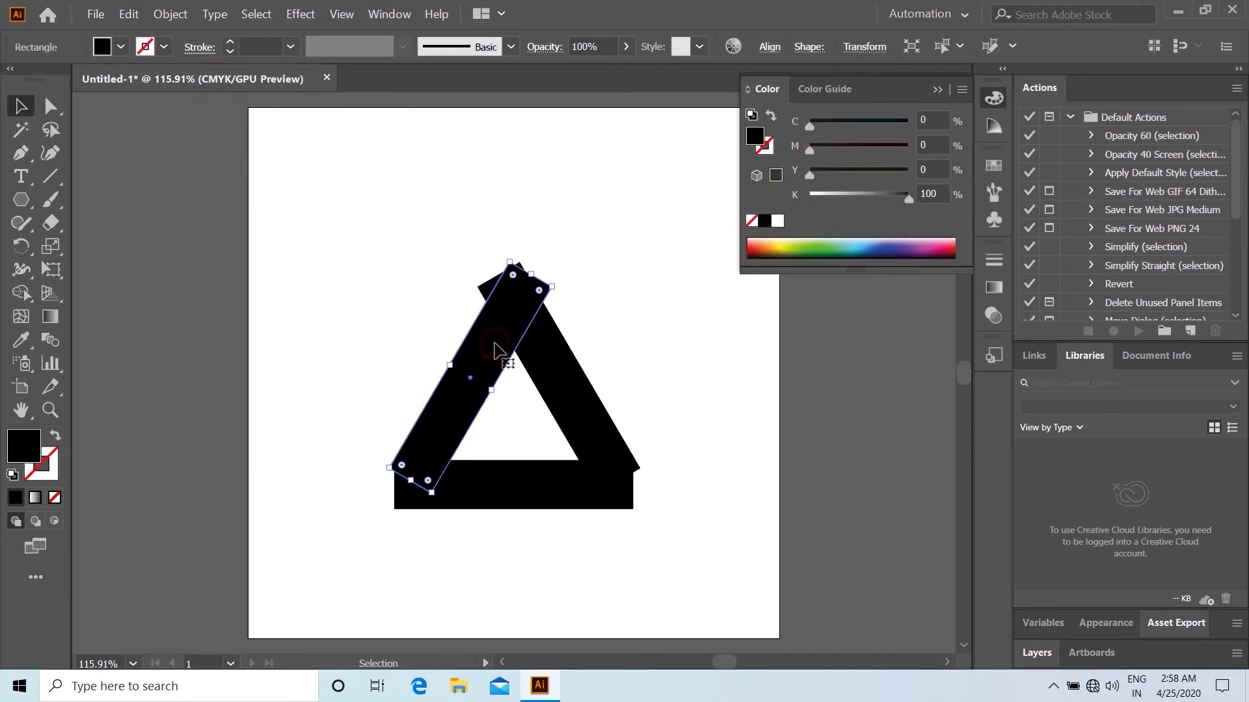
left_click_drag(500, 348, 564, 397)
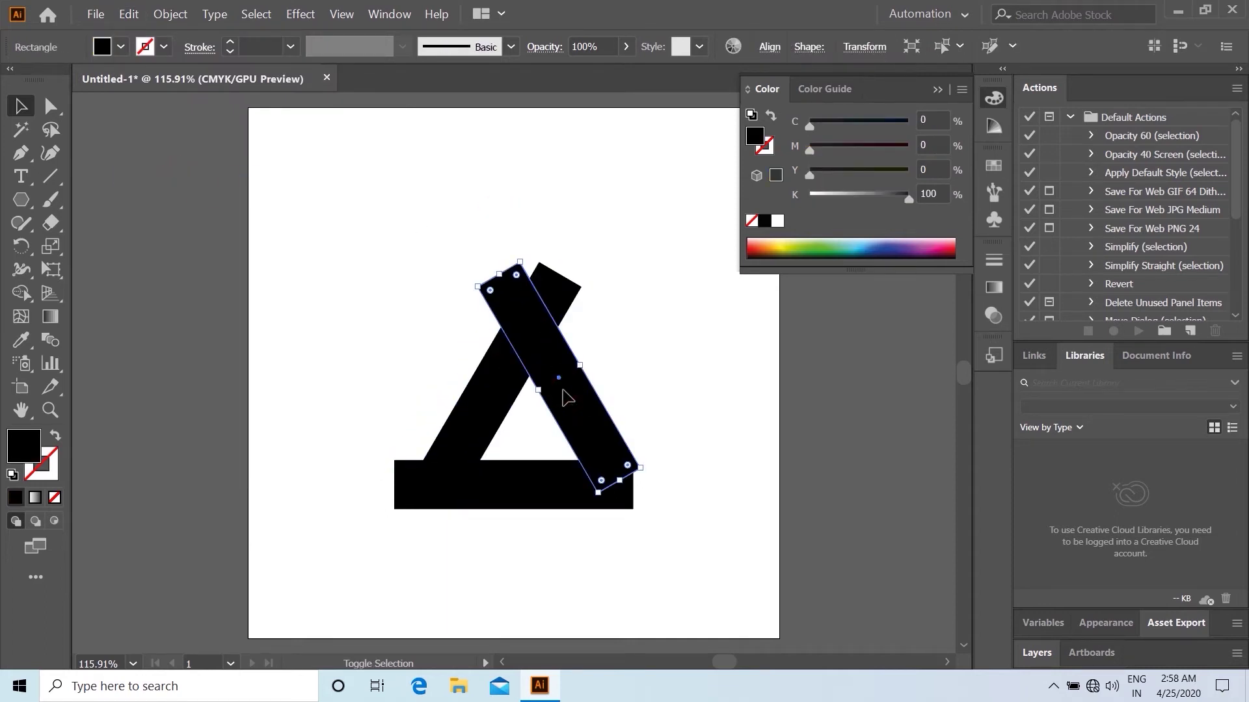
left_click(529, 482)
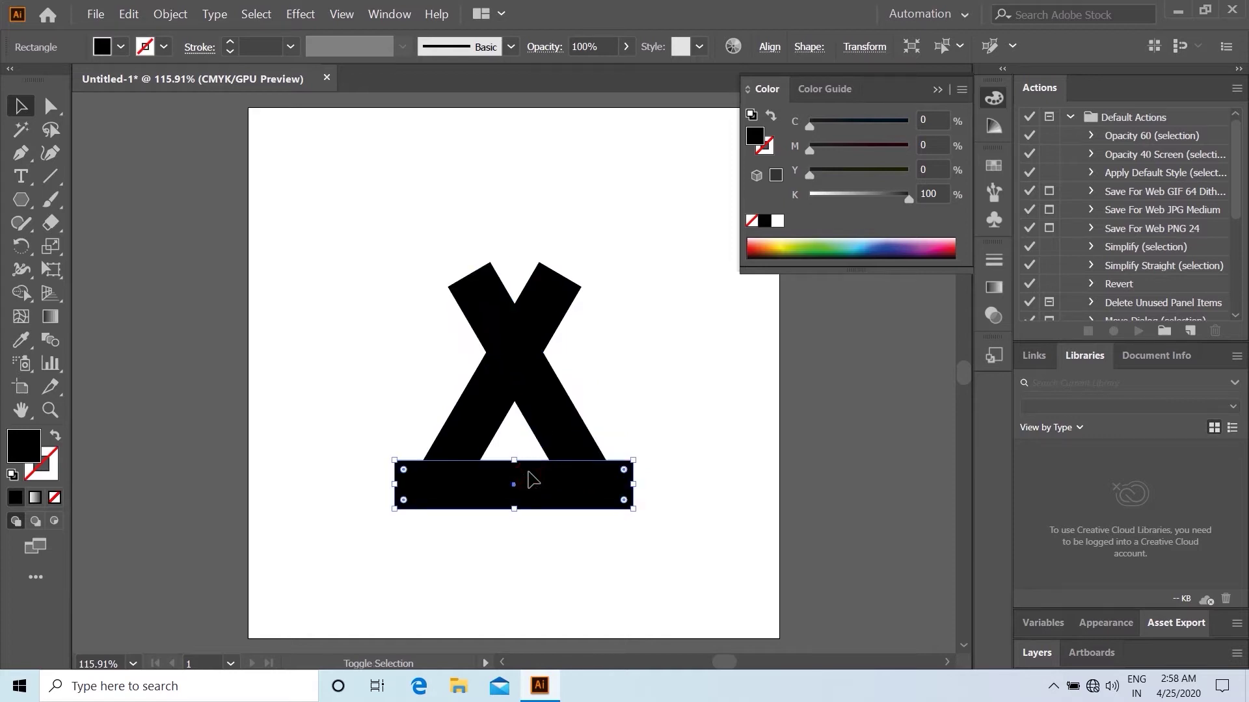
key("shift+Up")
key("shift+Up")
key("shift+Up")
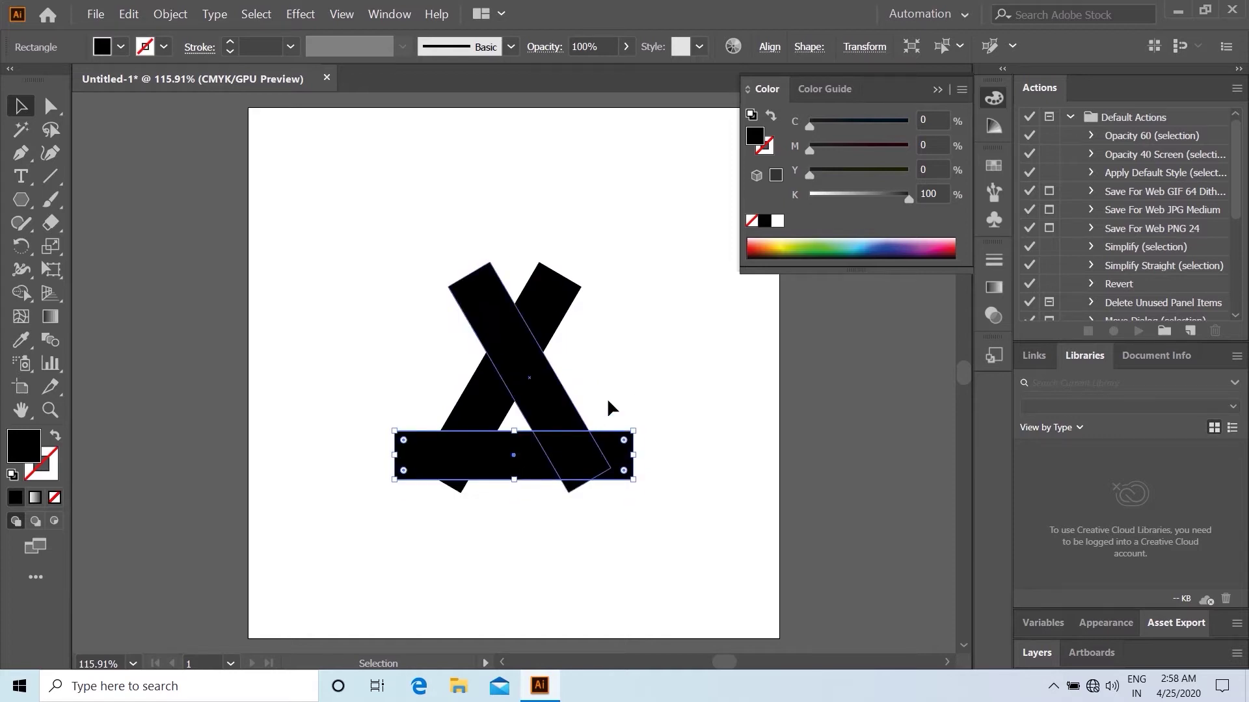
left_click(493, 447)
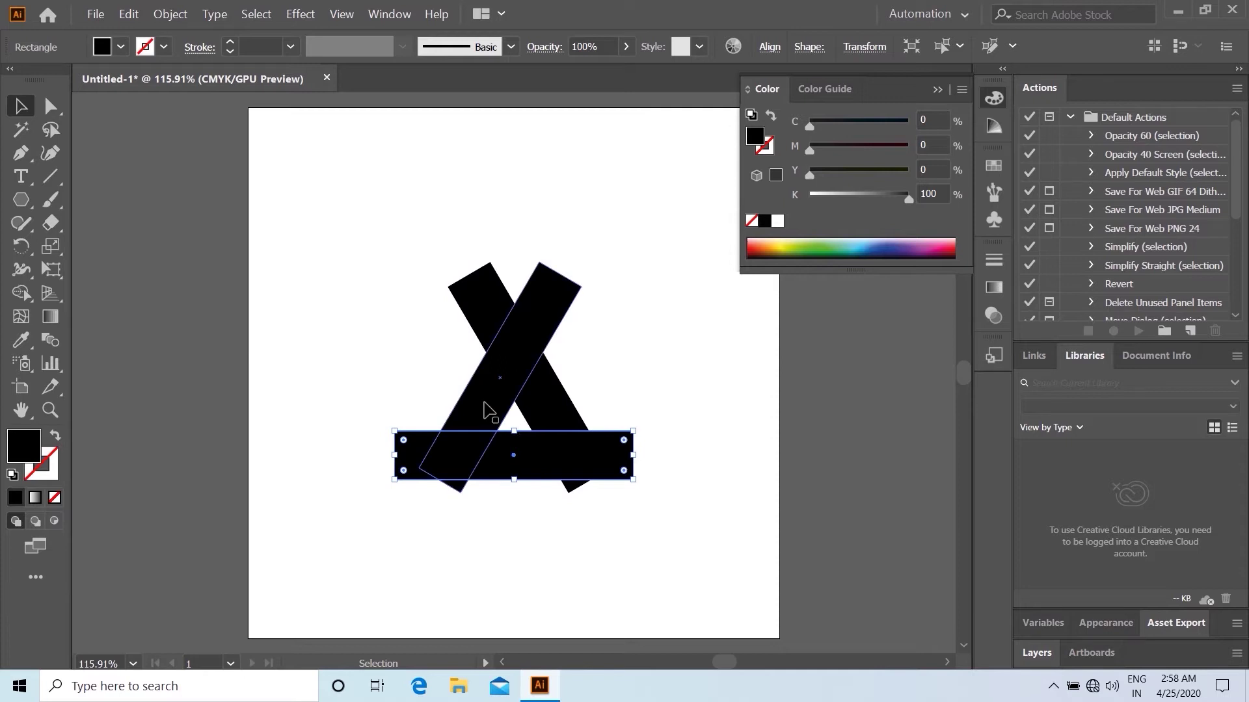
- Lengthen both slanted bars and widen the horizontal bar so they overlap, then select all three
left_click(554, 422)
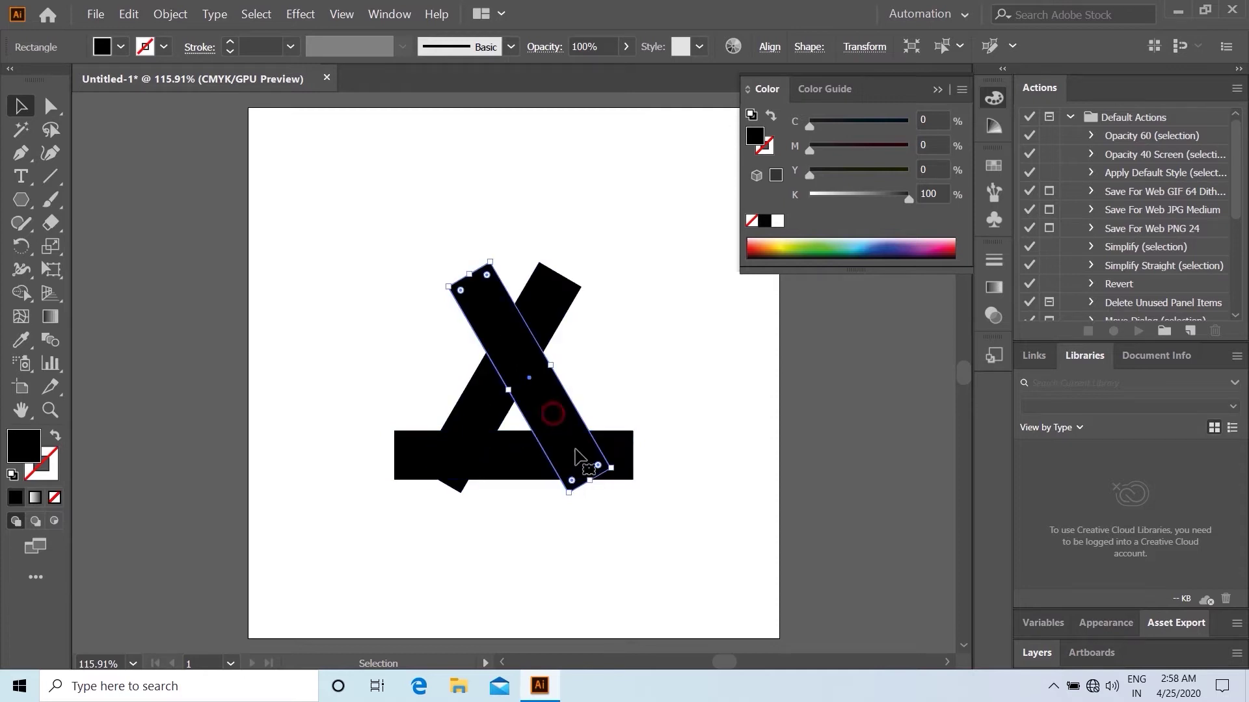
left_click_drag(592, 479, 610, 512)
left_click(665, 398)
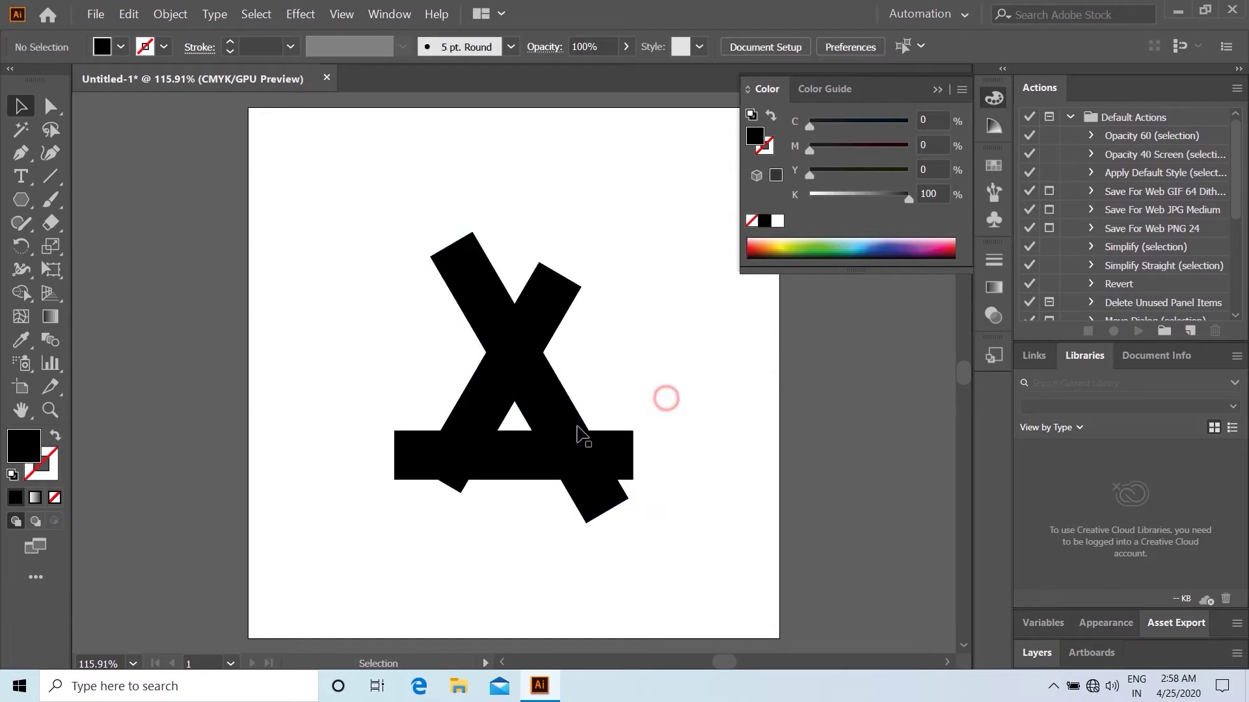
left_click(488, 457)
left_click_drag(438, 483, 406, 537)
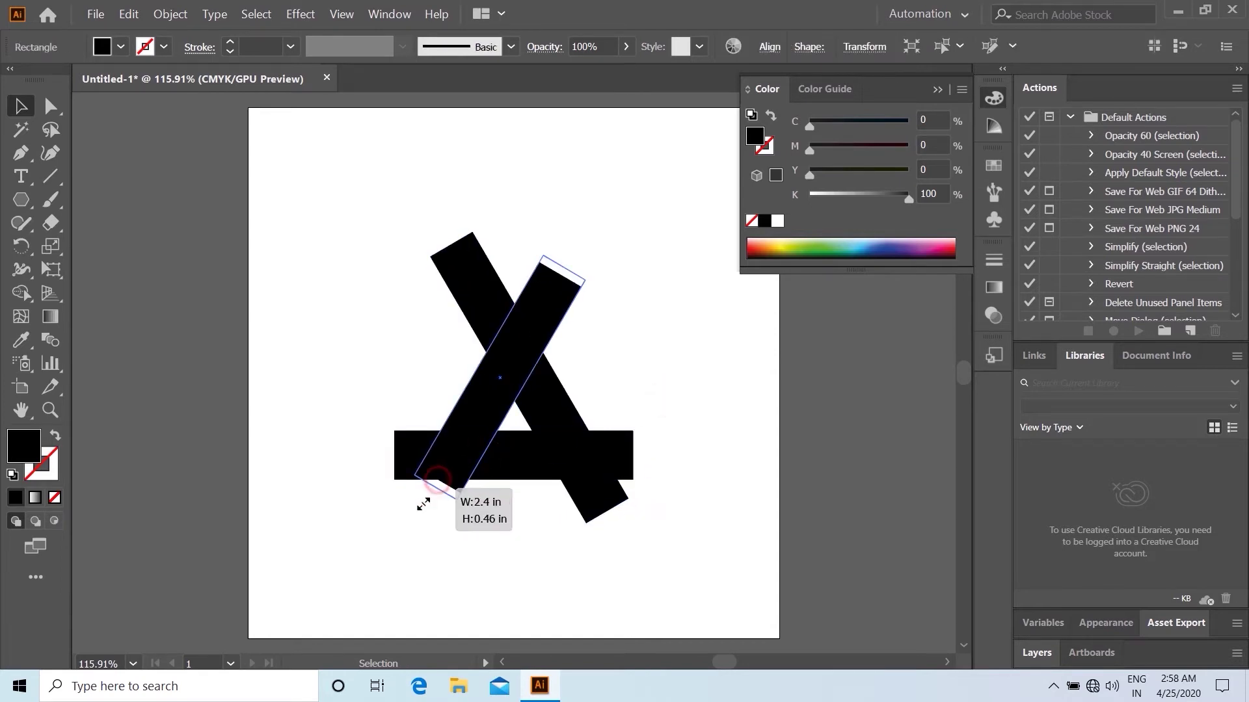
left_click(631, 389)
left_click(519, 454)
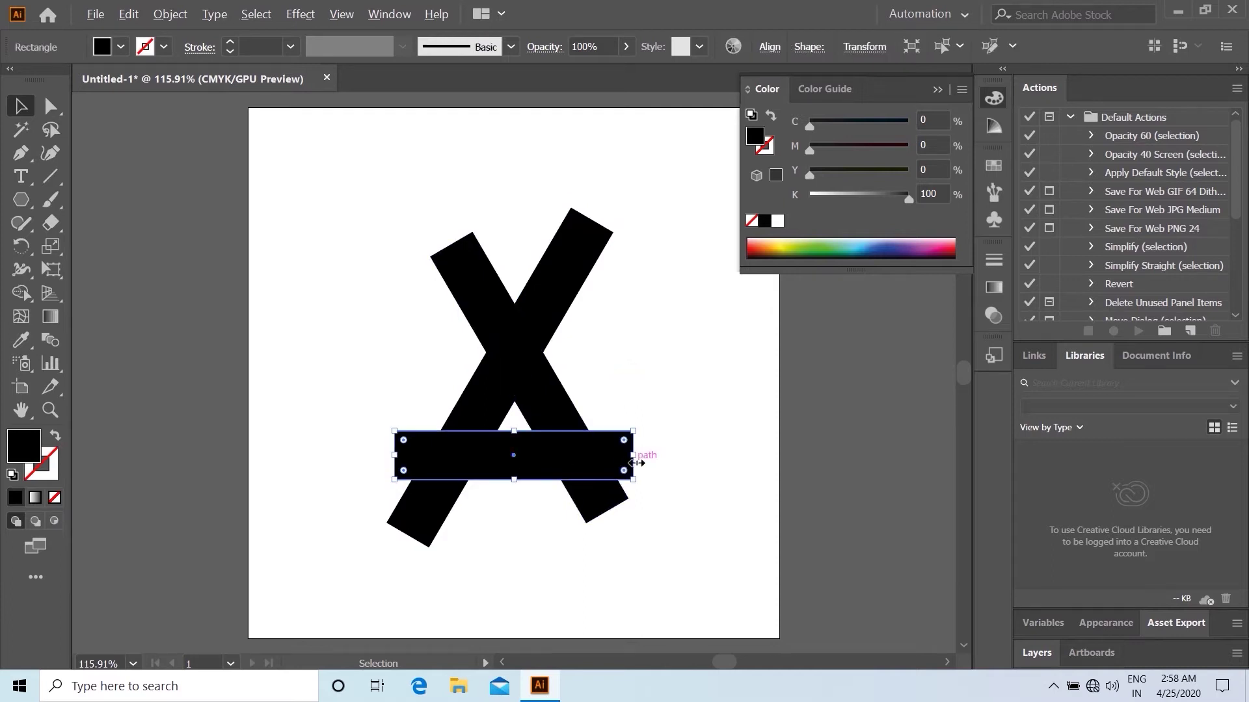
left_click_drag(634, 455, 665, 456)
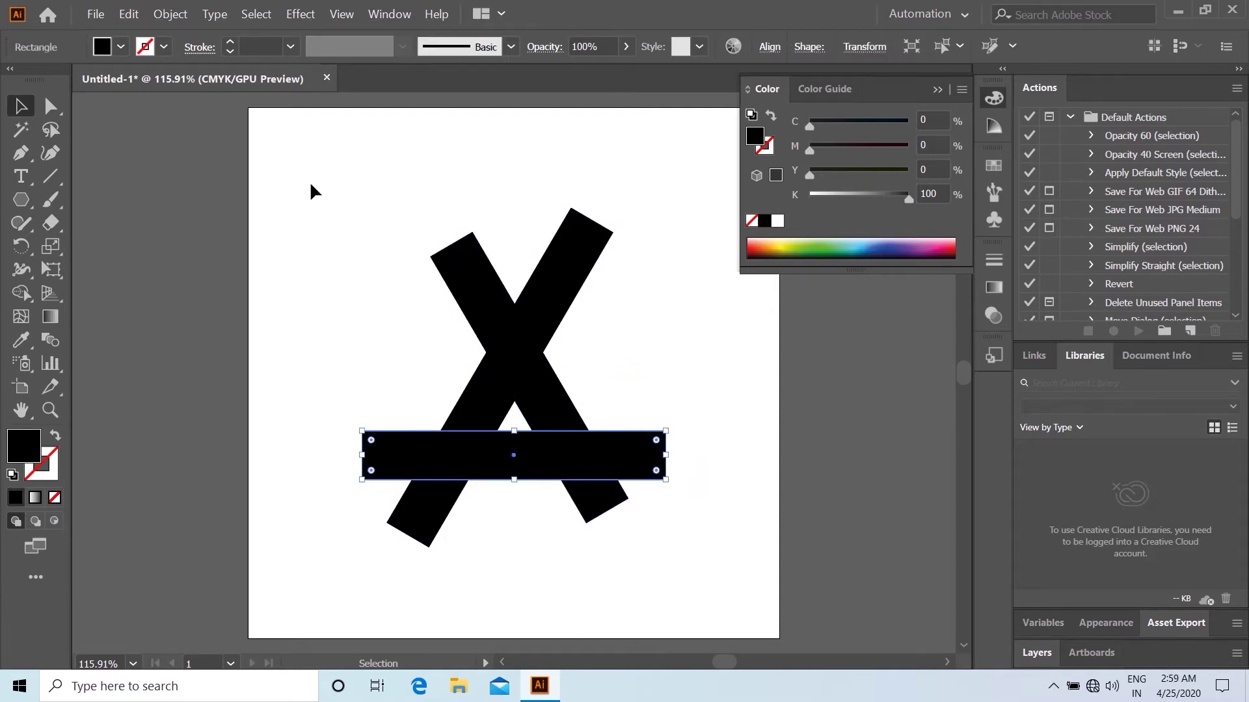
left_click_drag(302, 183, 655, 422)
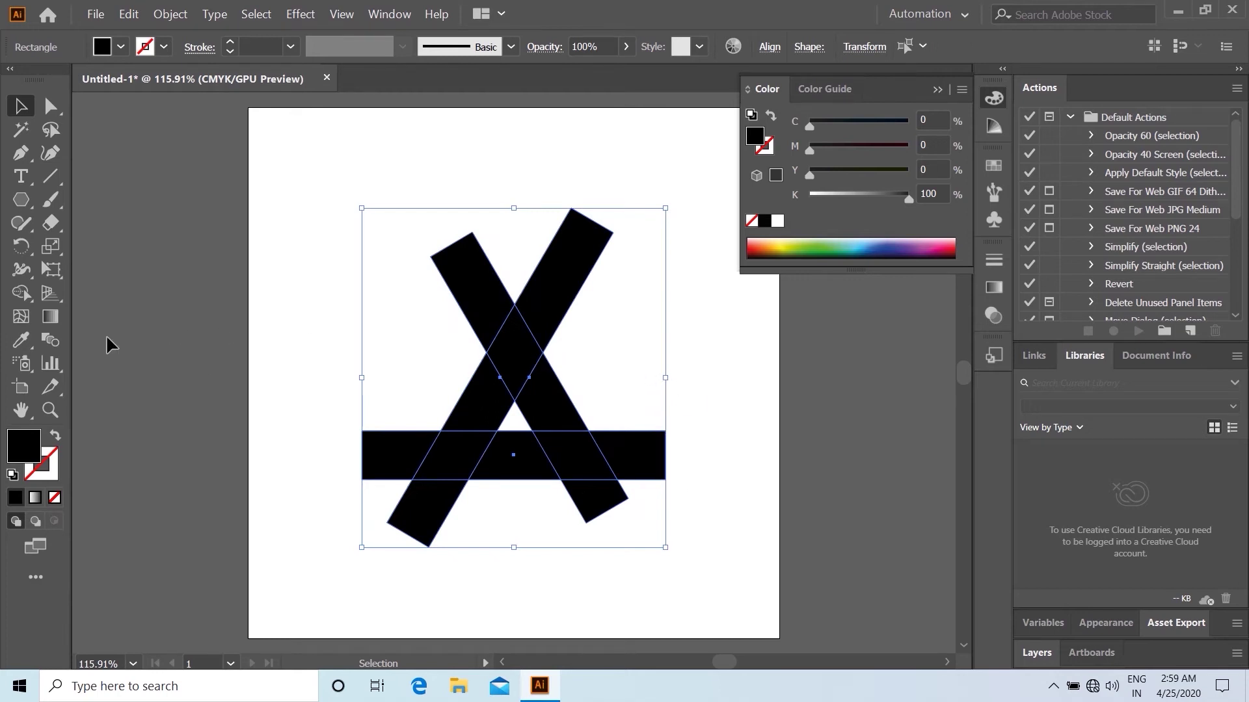
left_click_drag(21, 293, 137, 298)
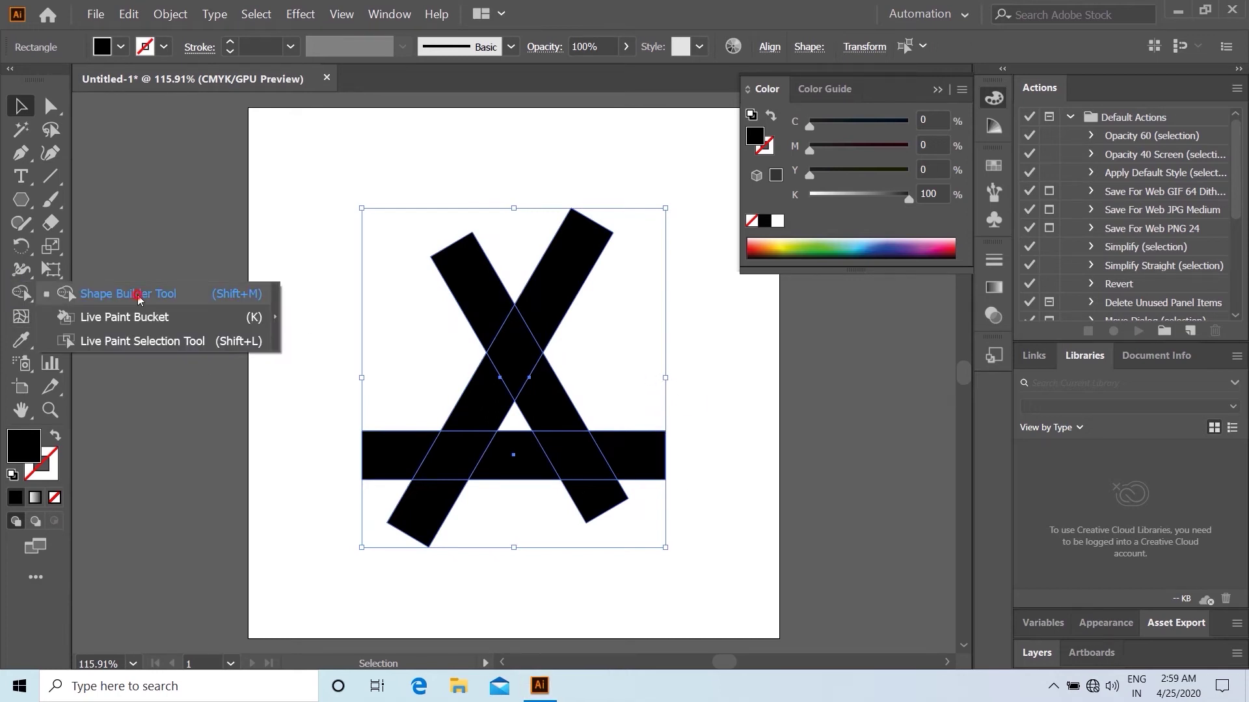
- Trim the five protruding bar ends with the Shape Builder, leaving a triangle with a hole
left_click(484, 310, "alt")
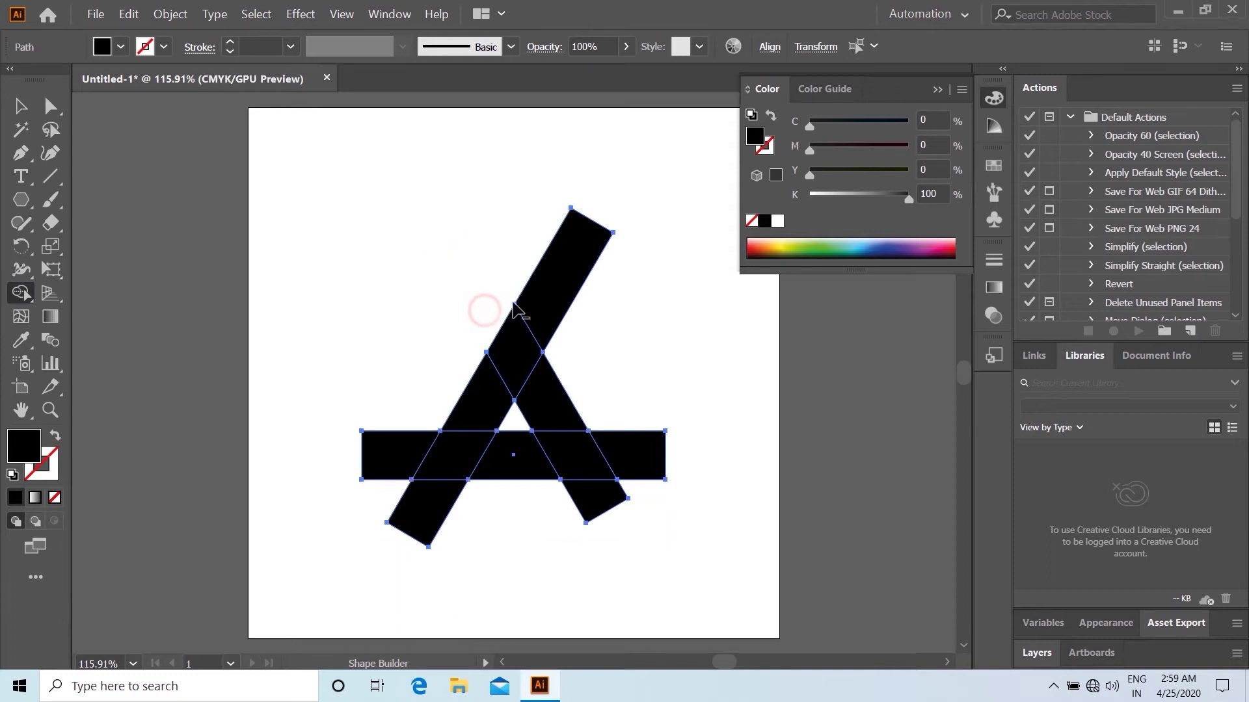
left_click(570, 288, "alt")
left_click(637, 449, "alt")
left_click(596, 506, "alt")
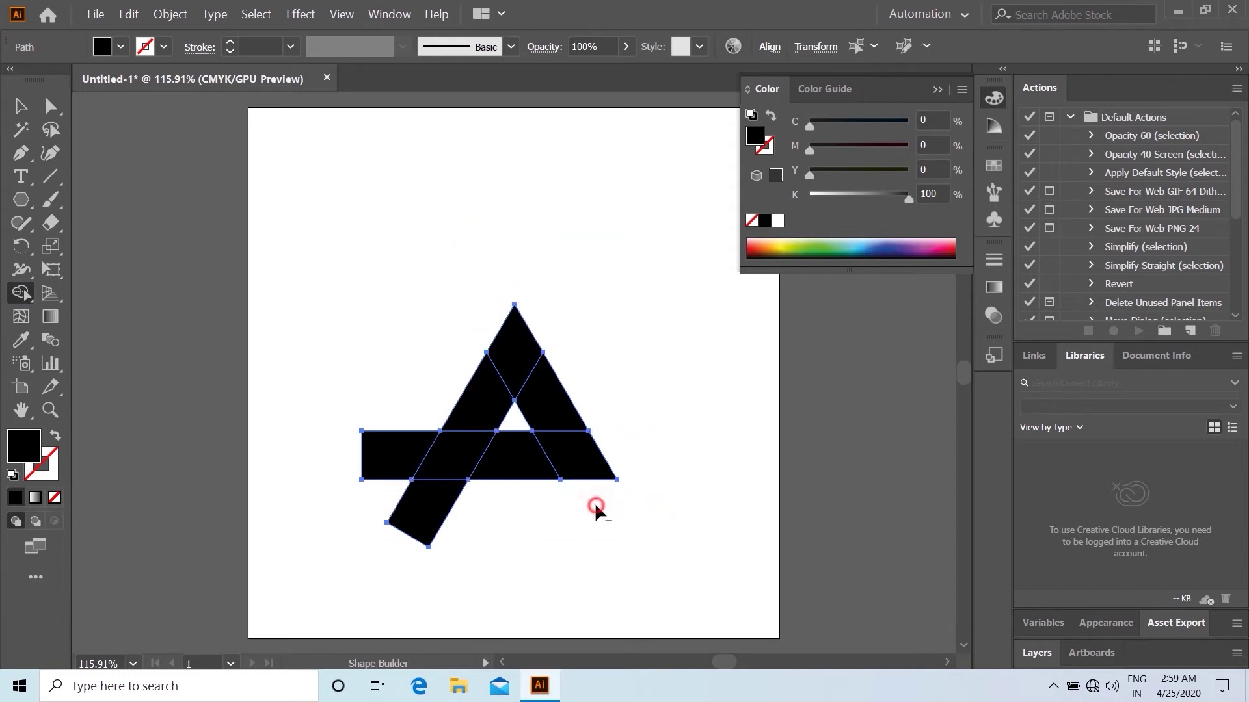
left_click(404, 521, "alt")
left_click(377, 448, "alt")
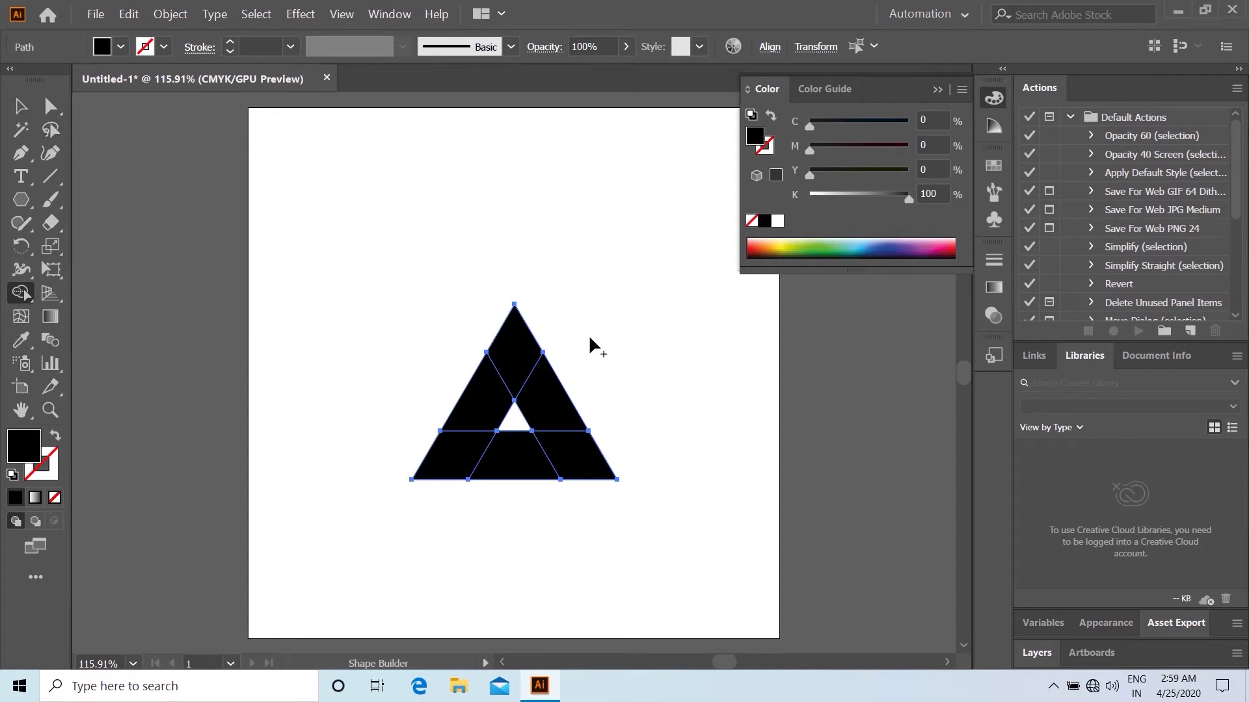
left_click(49, 177)
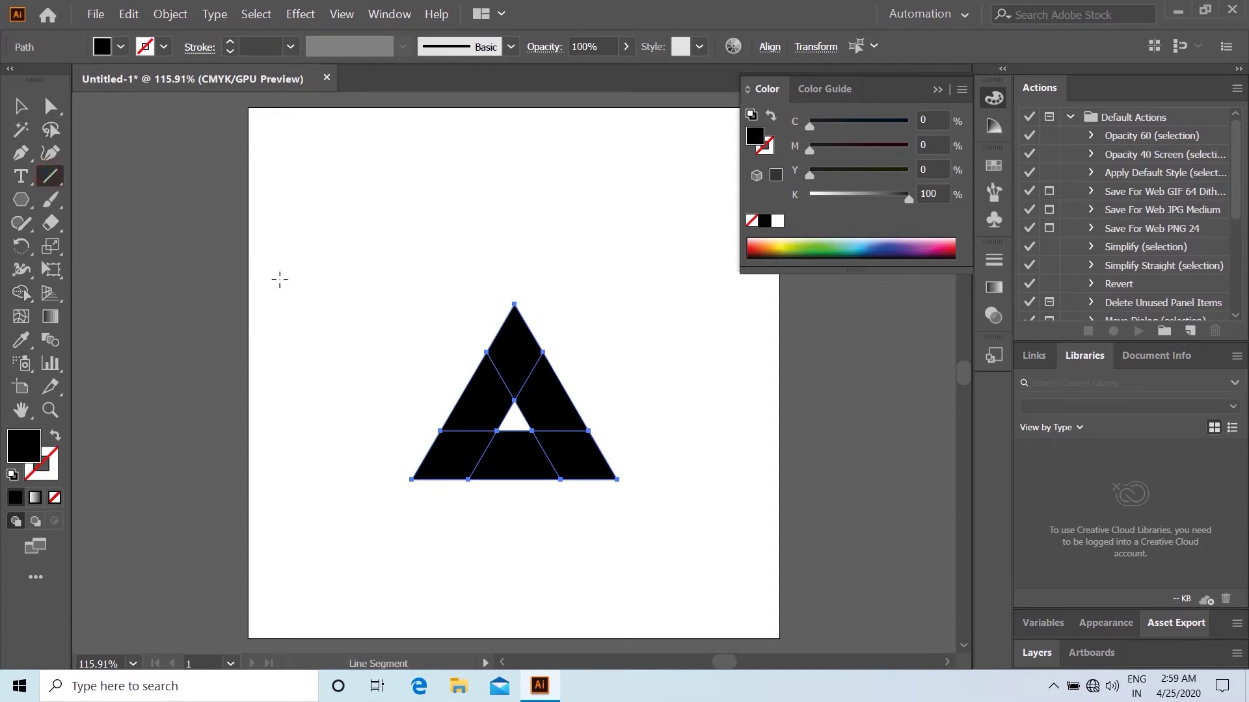
- Draw three dividing line segments across the triangle and select all its paths
left_click_drag(485, 351, 544, 352)
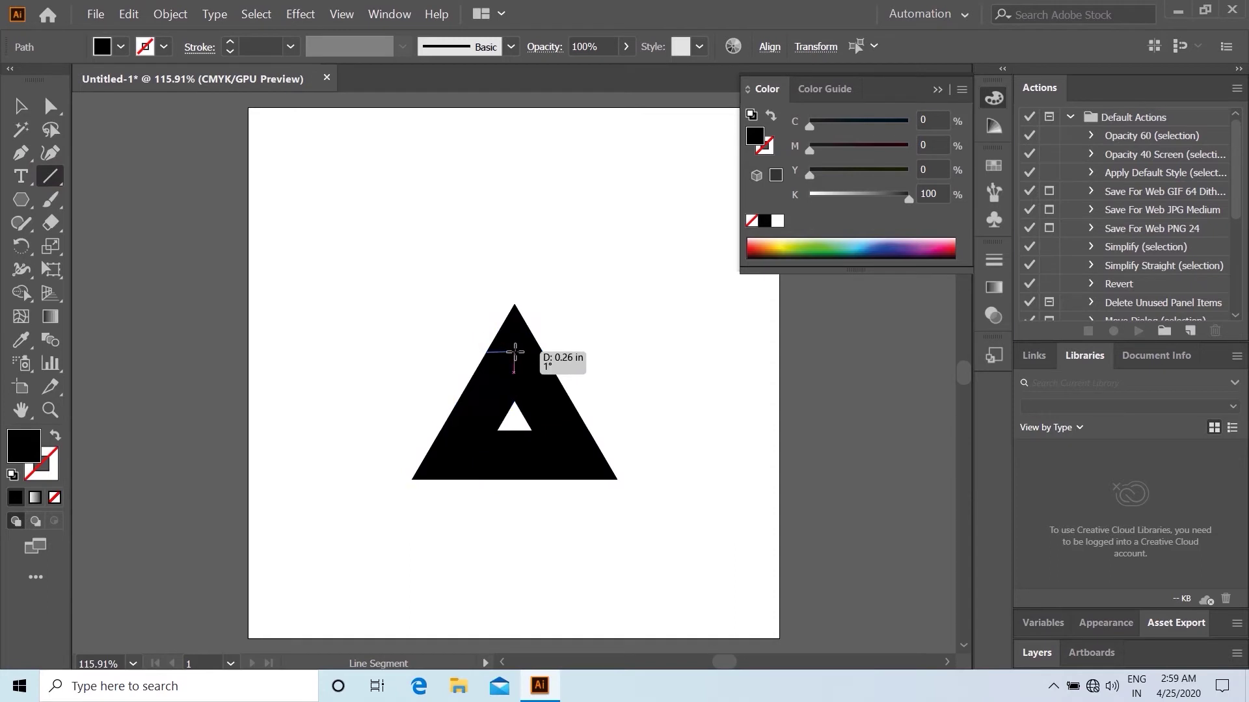
mouse_move(514, 454)
left_mouse_down()
mouse_move(562, 455)
mouse_move(565, 480)
mouse_move(588, 431)
left_mouse_up()
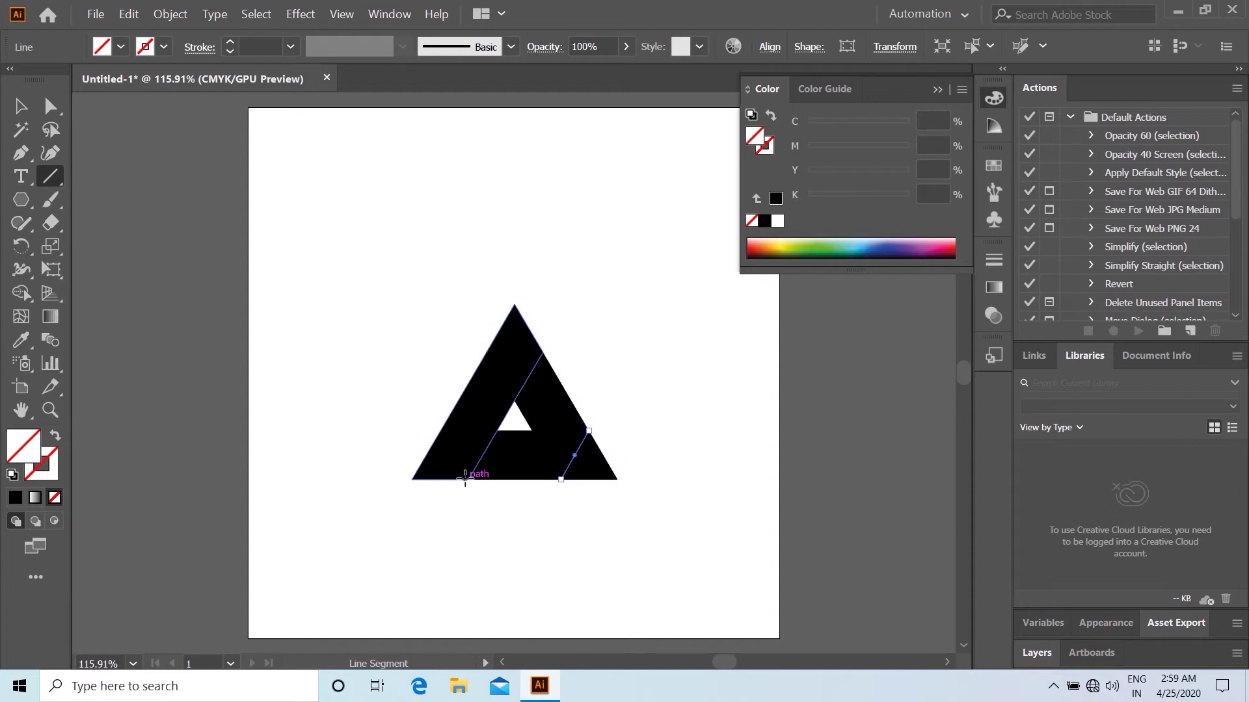
left_click_drag(468, 479, 441, 431)
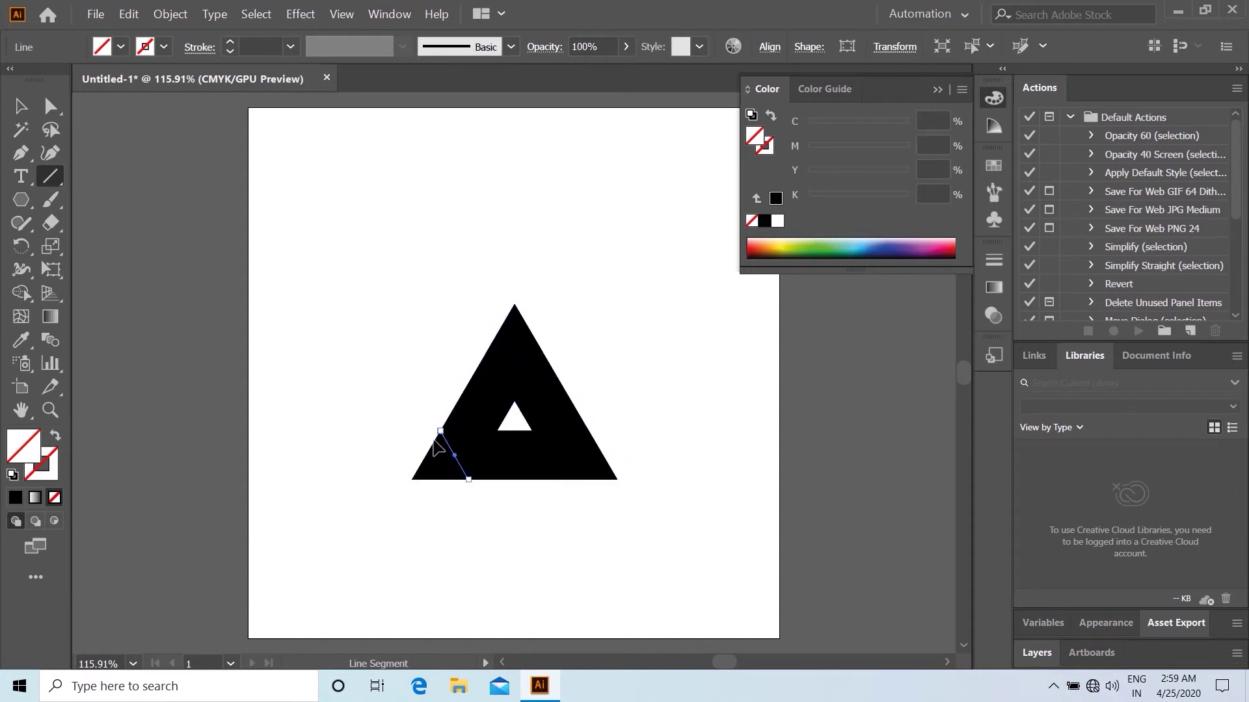
left_click(17, 107)
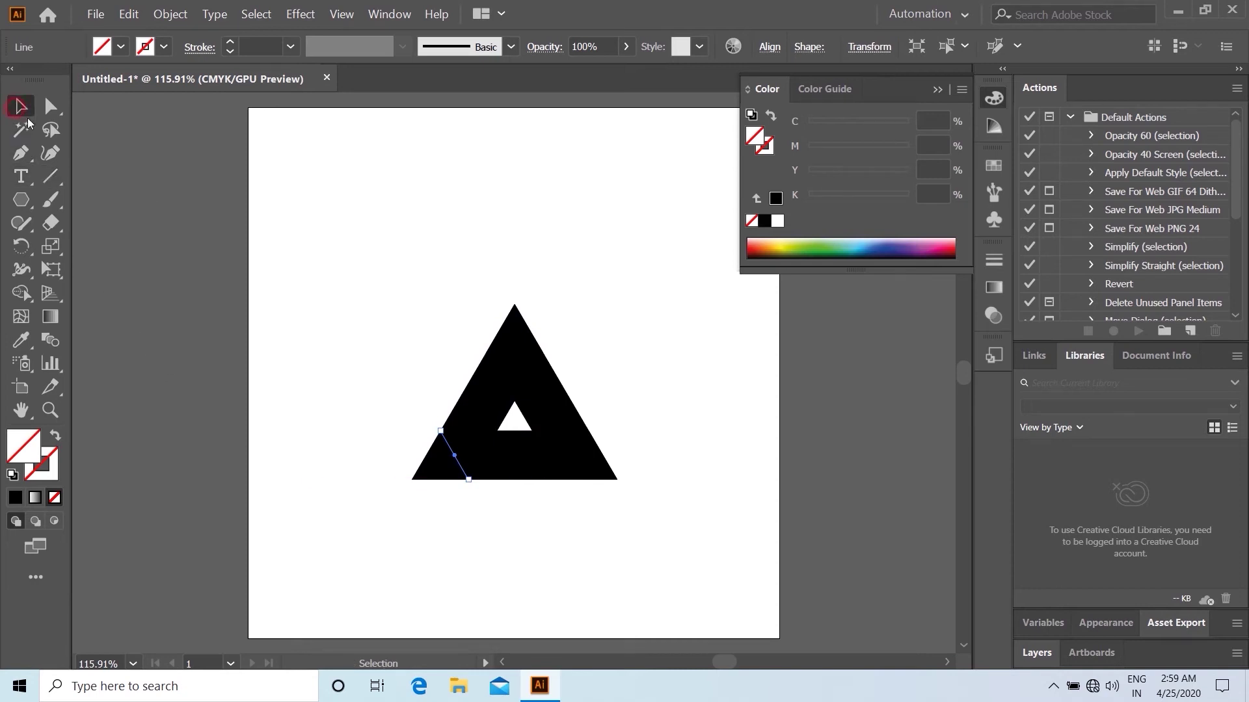
left_click_drag(337, 217, 685, 532)
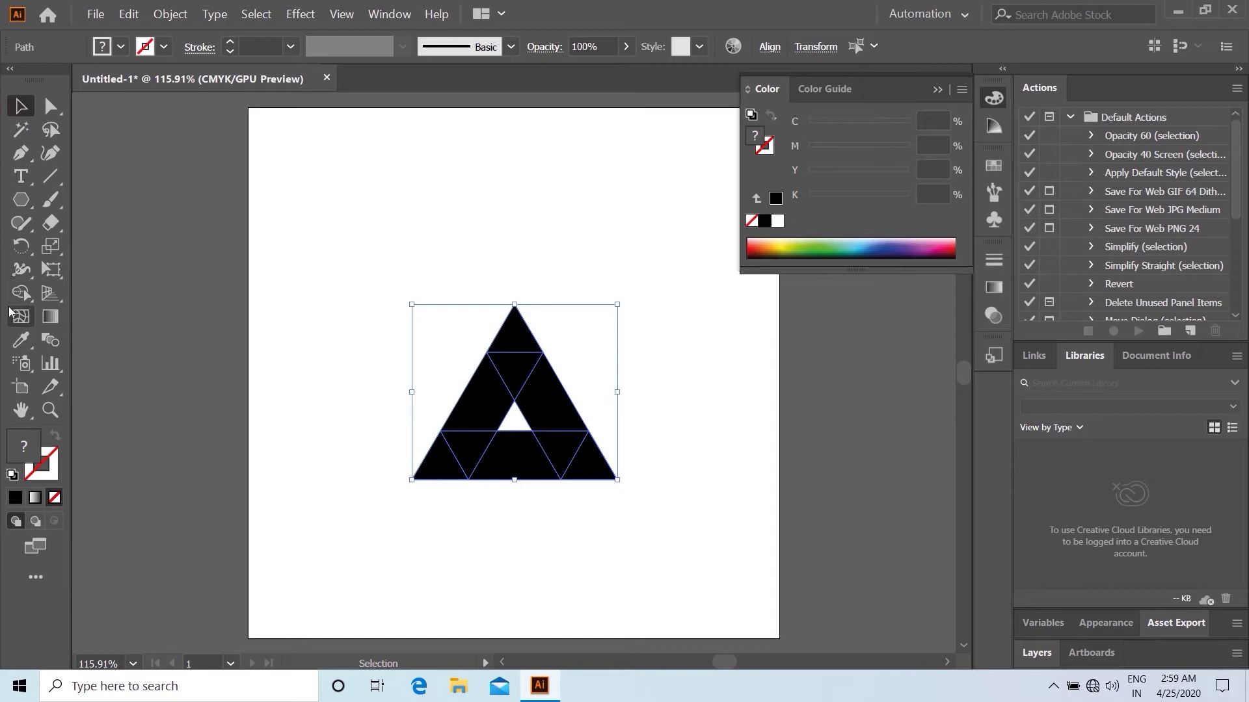
left_click(36, 294)
- Merge the hexagon regions into three parallelograms with the Shape Builder
left_click(111, 293)
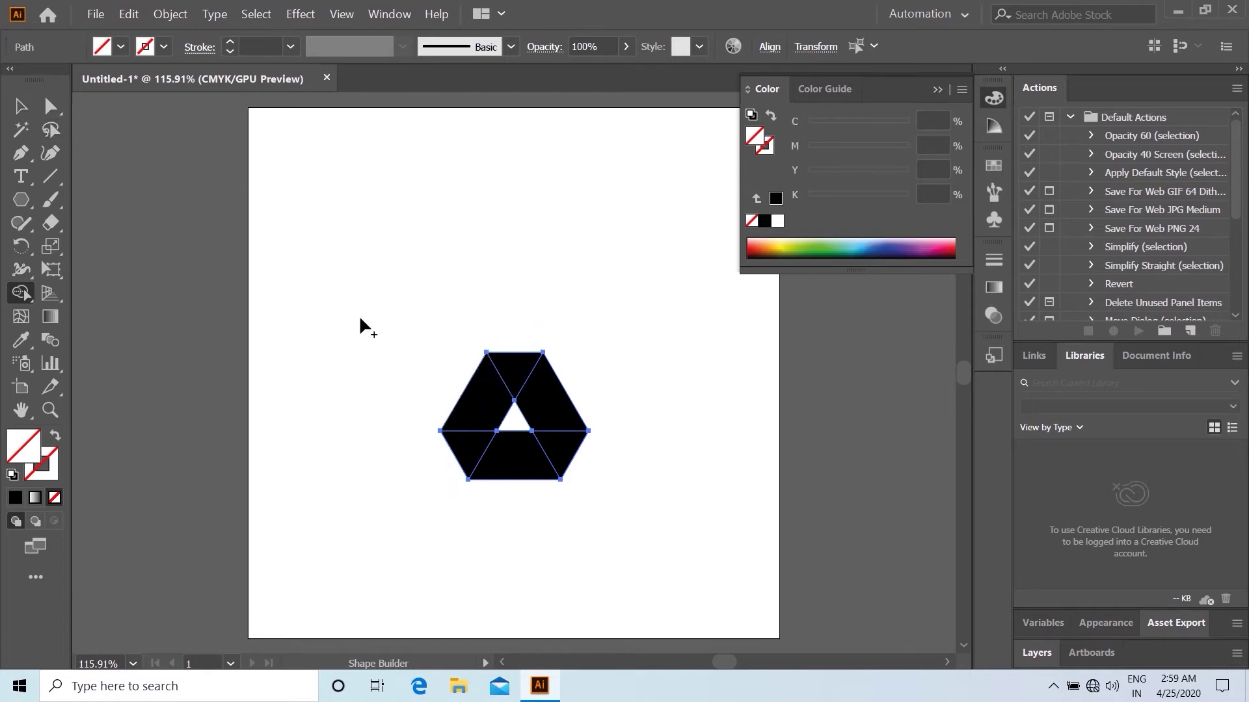
left_click_drag(524, 390, 552, 449)
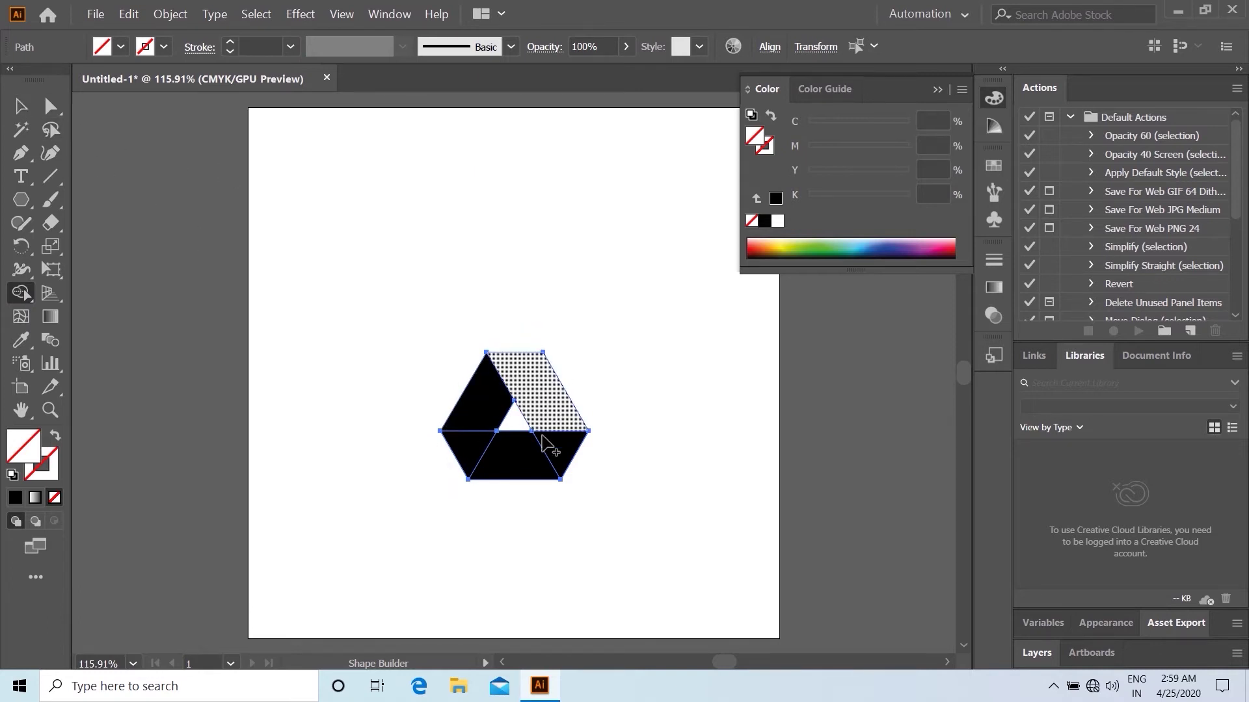
left_click(496, 446)
left_click_drag(478, 410, 473, 452)
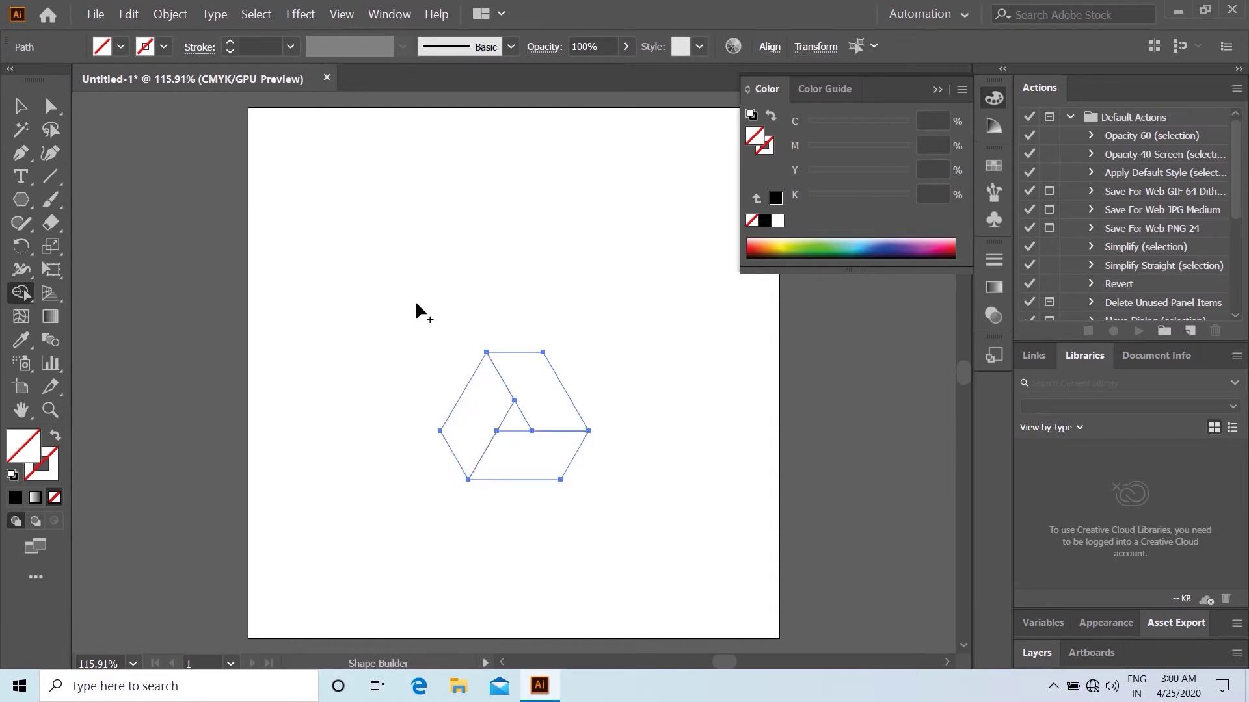
- Set the fill colour to dark grey
left_click(29, 441)
left_click(388, 372)
left_click(852, 216)
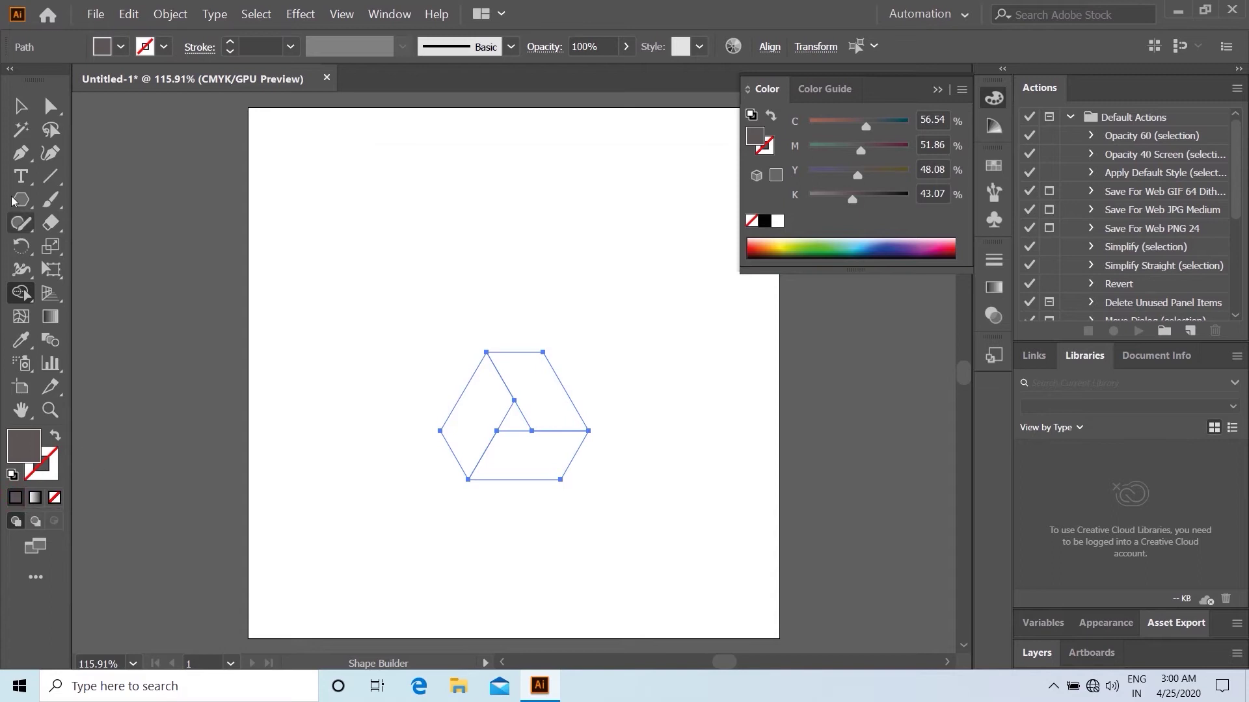
left_click(19, 106)
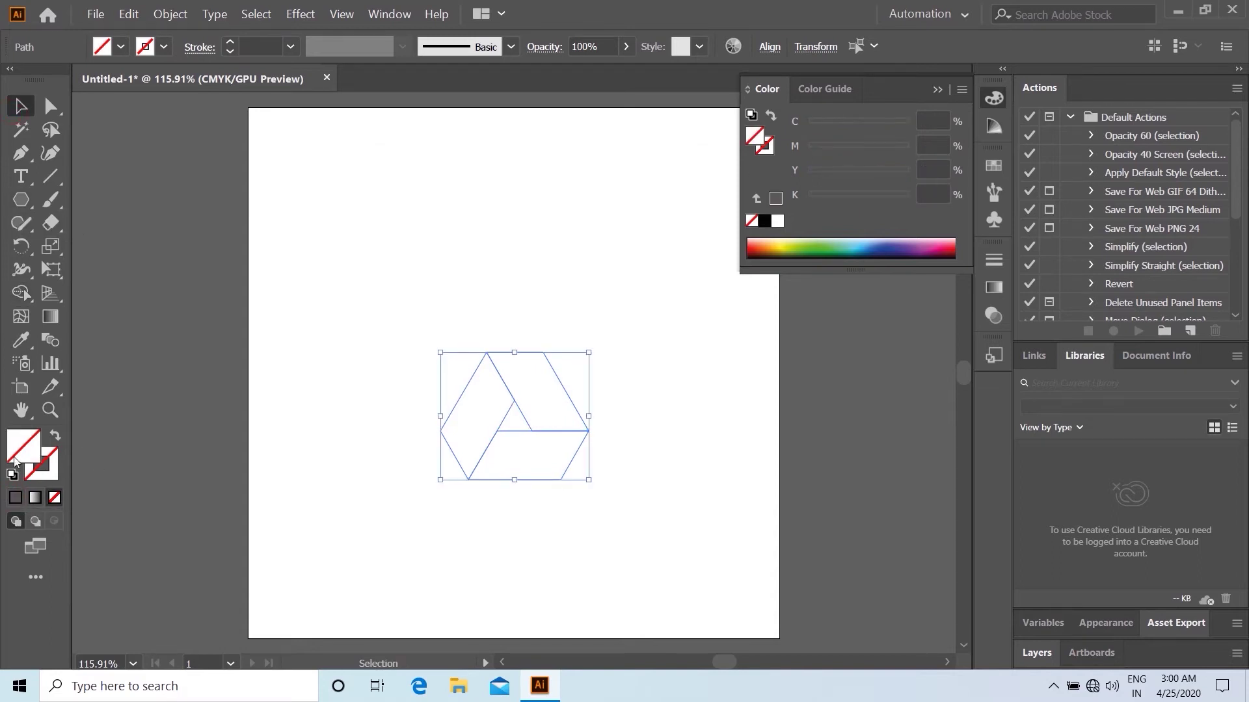
- Give the hexagon shape a near-black fill via the Fill swatch's colour picker
double_click(31, 445)
left_click(381, 428)
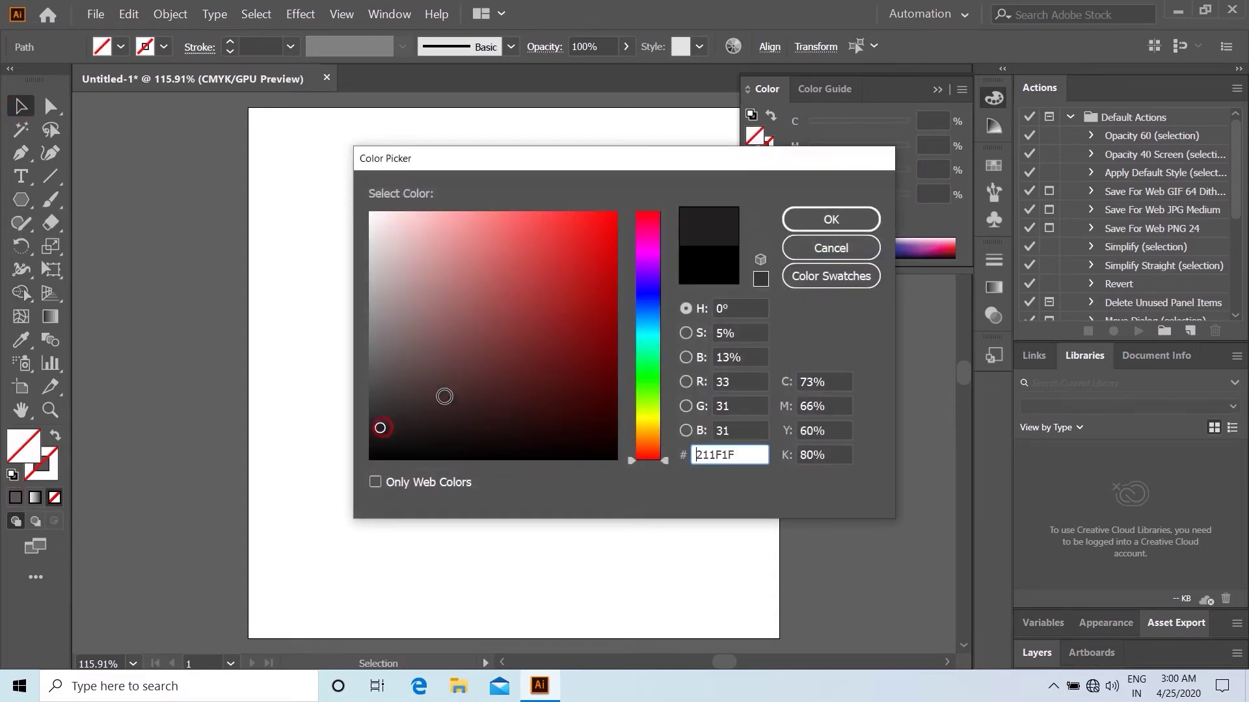
left_click(832, 221)
left_click(572, 256)
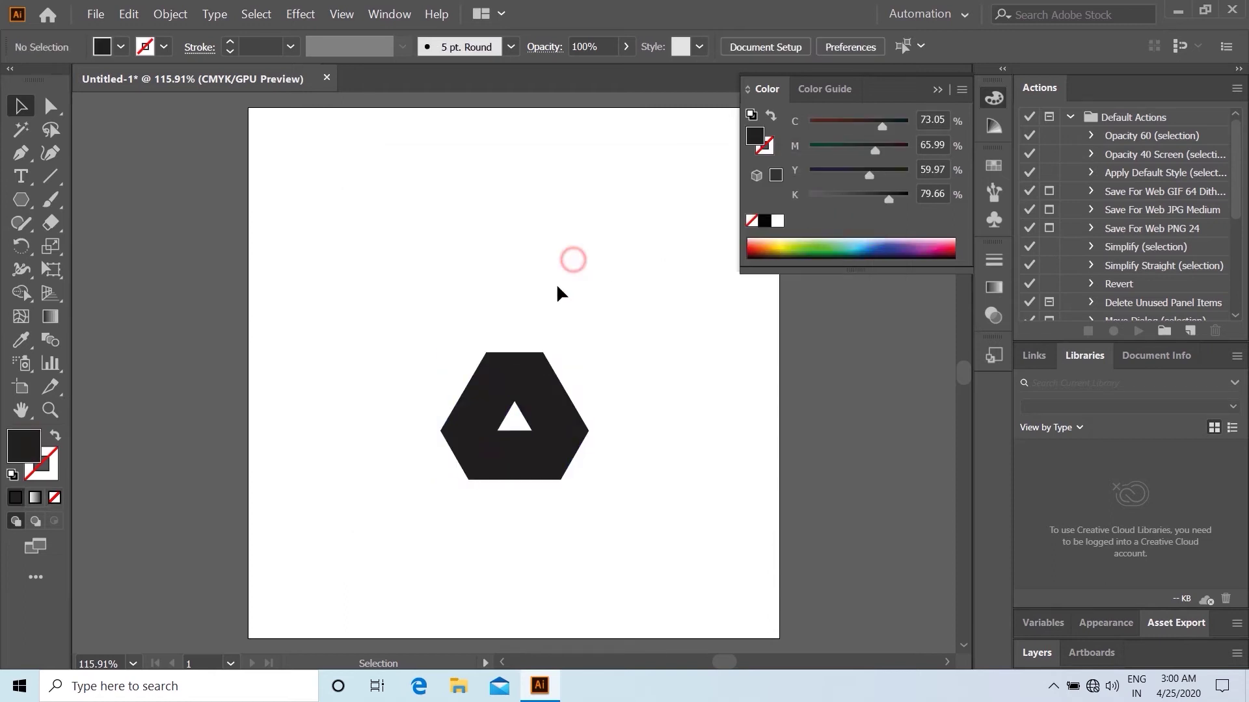
- Colour the pieces from the Color panel spectrum: upper-right yellow-green, left green, bottom blue
left_click(529, 390)
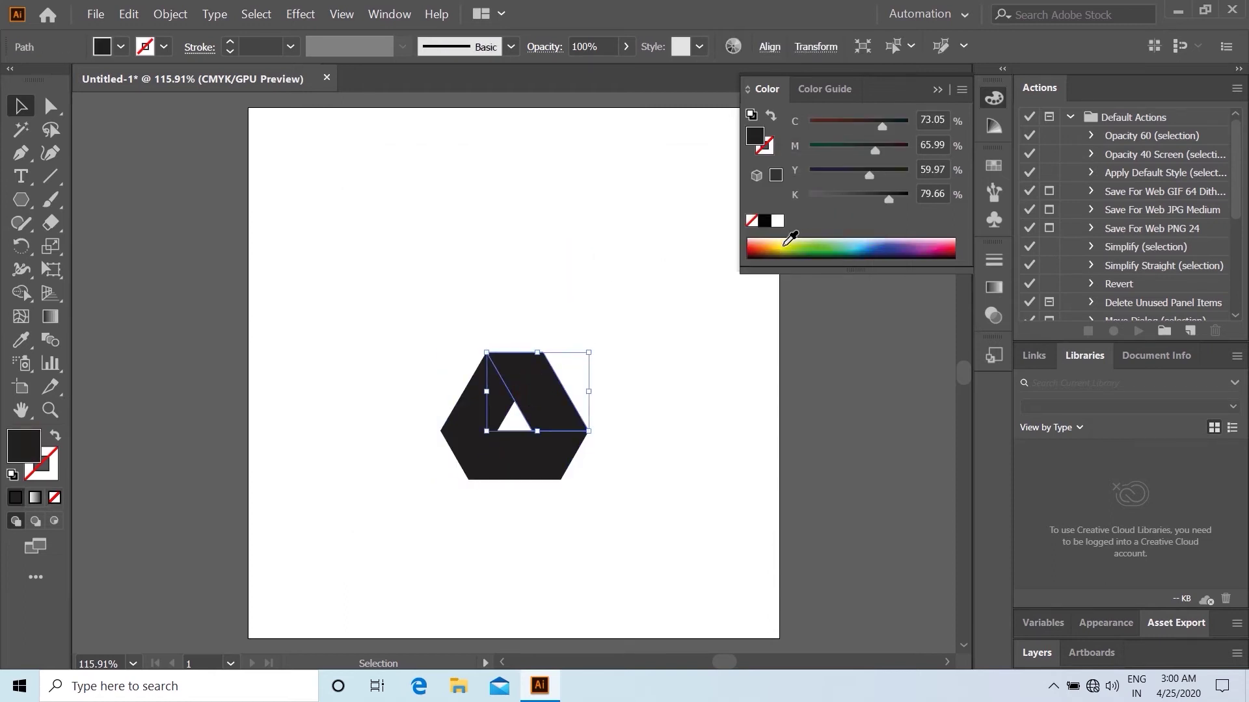
left_click(786, 244)
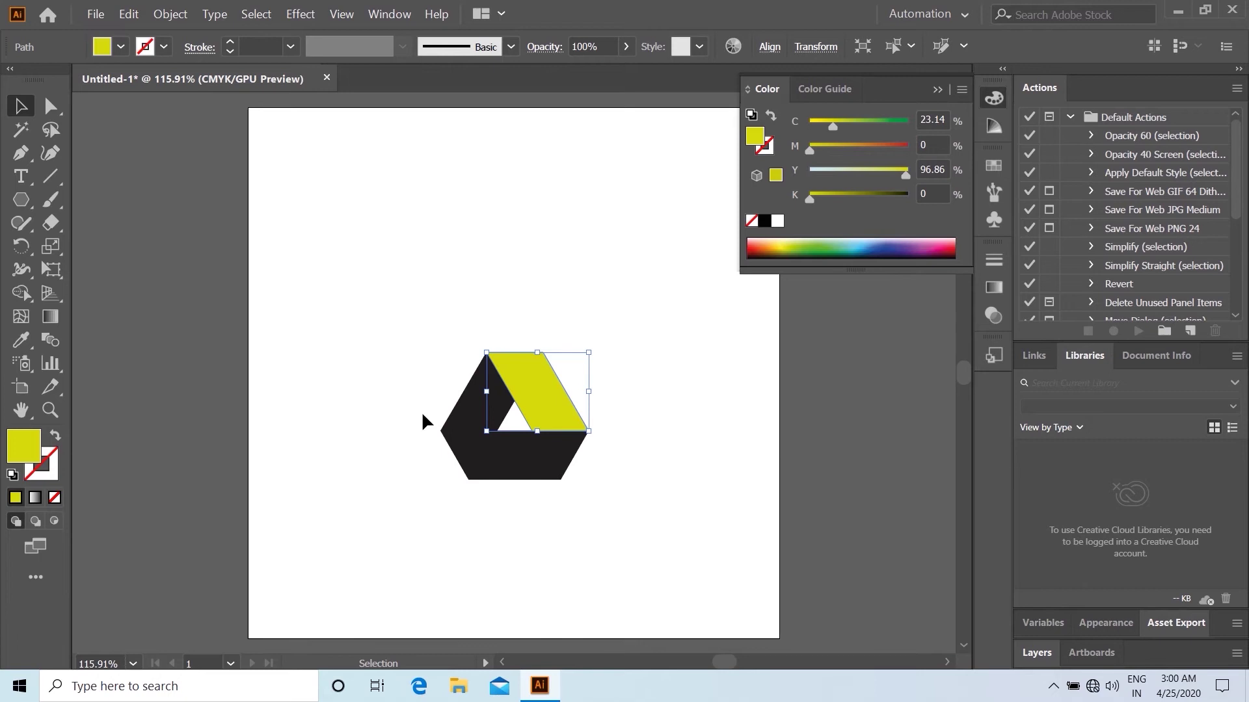
left_click(466, 422)
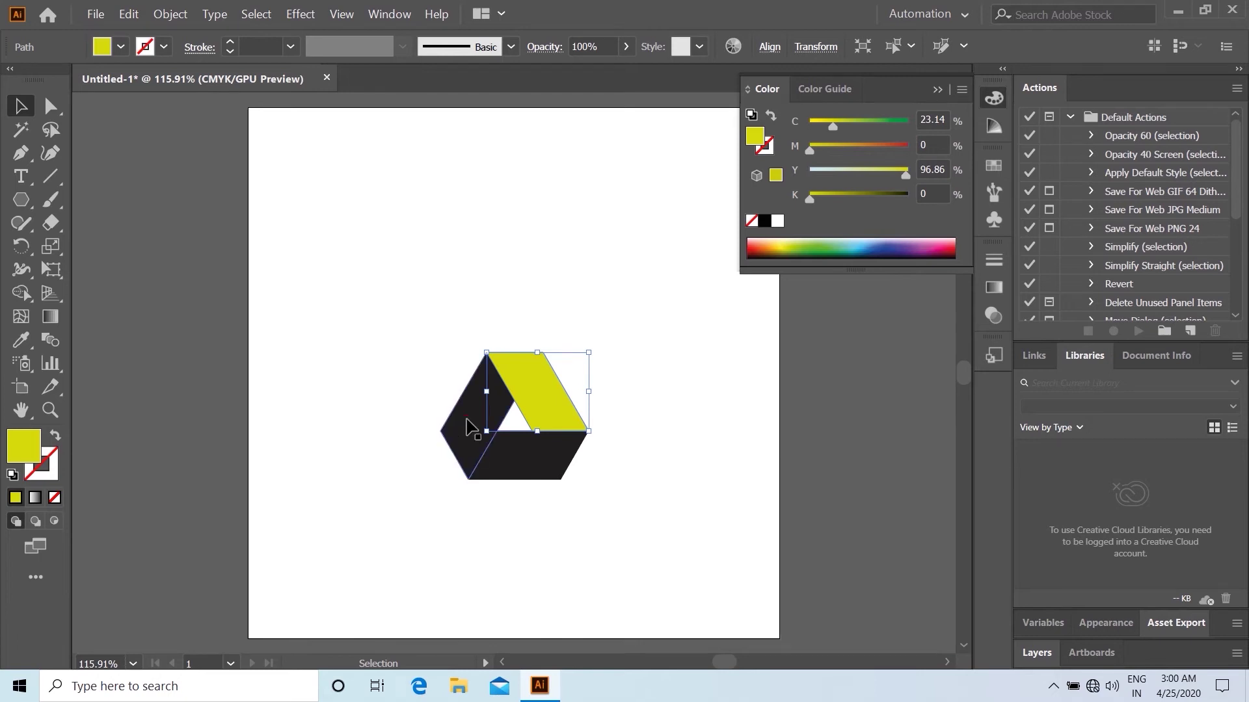
left_click(818, 248)
left_click(540, 454)
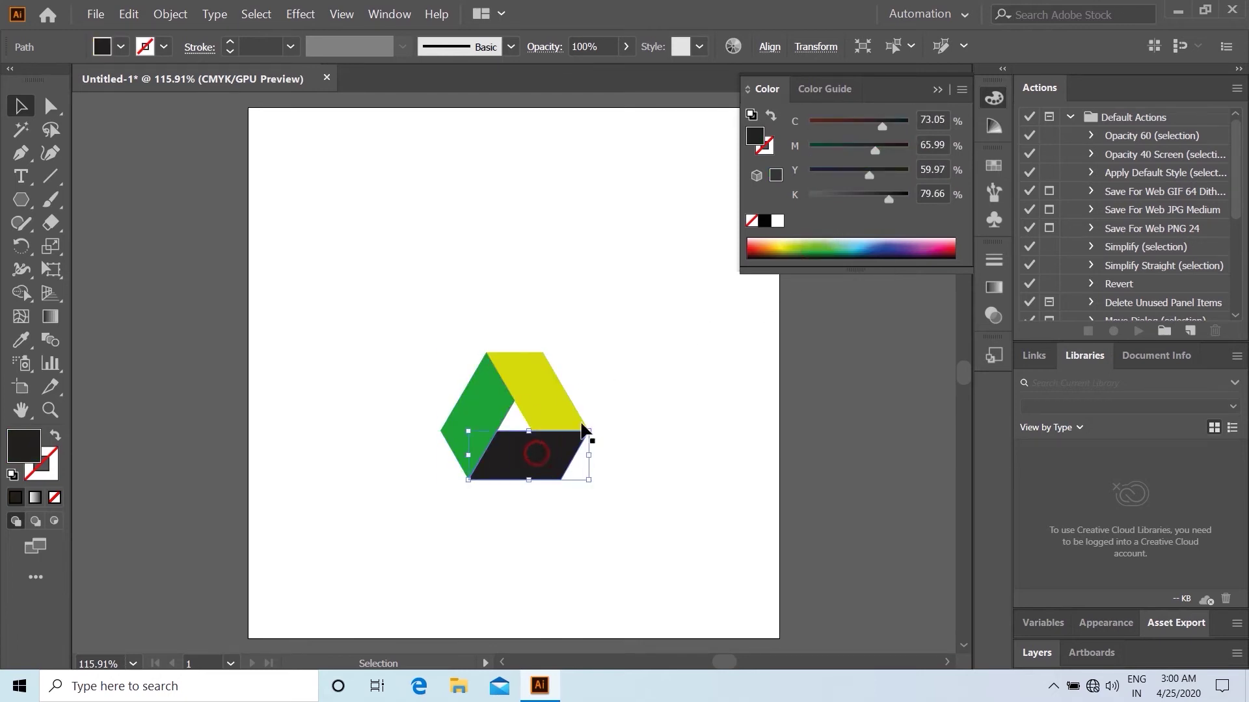
left_click(875, 248)
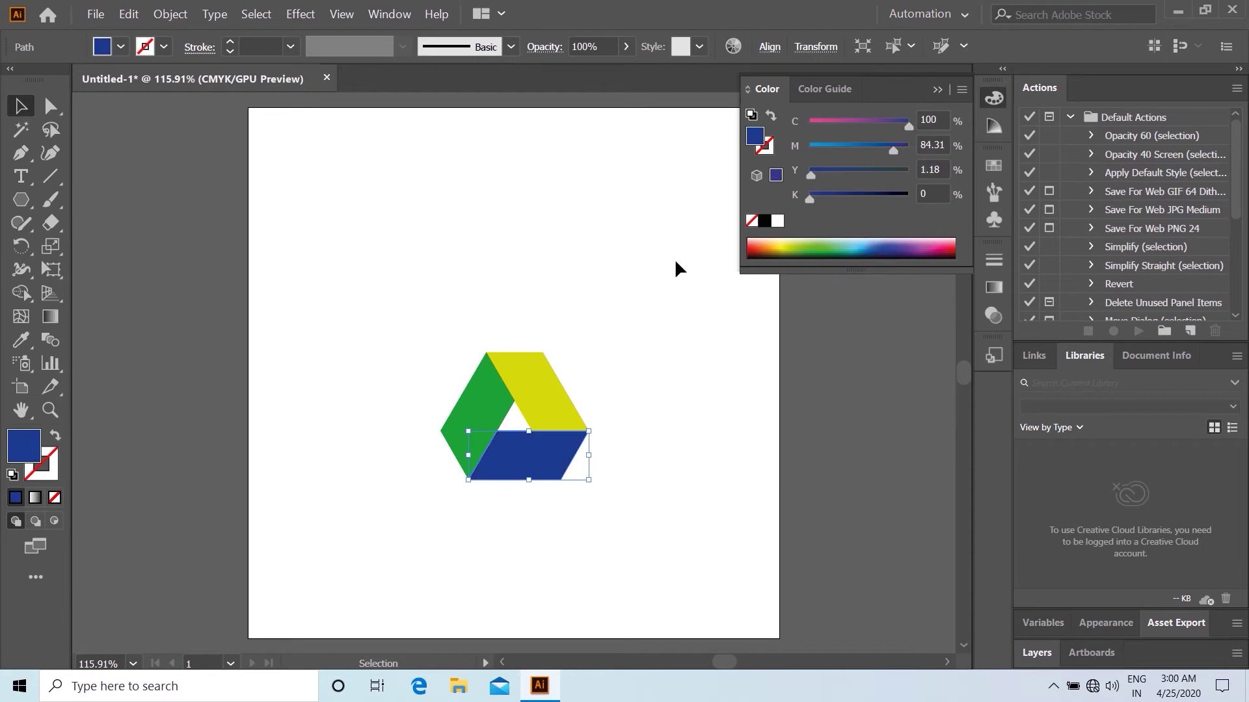
left_click(357, 245)
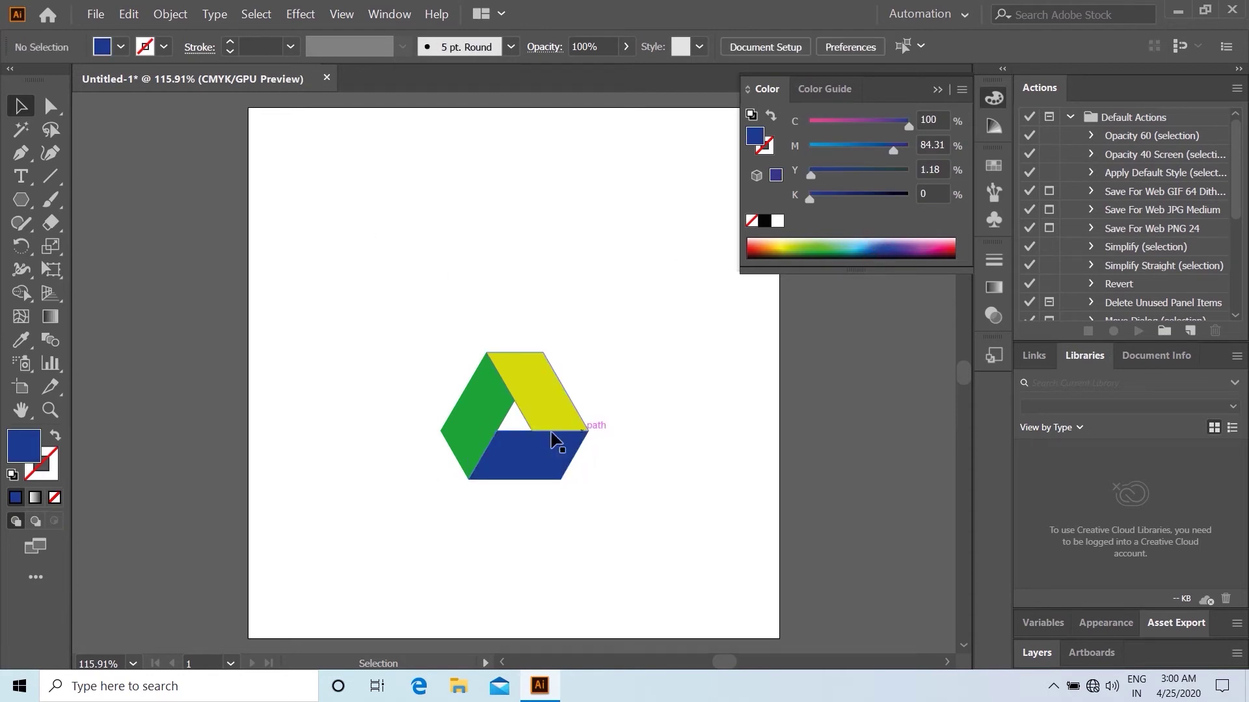
left_click(92, 14)
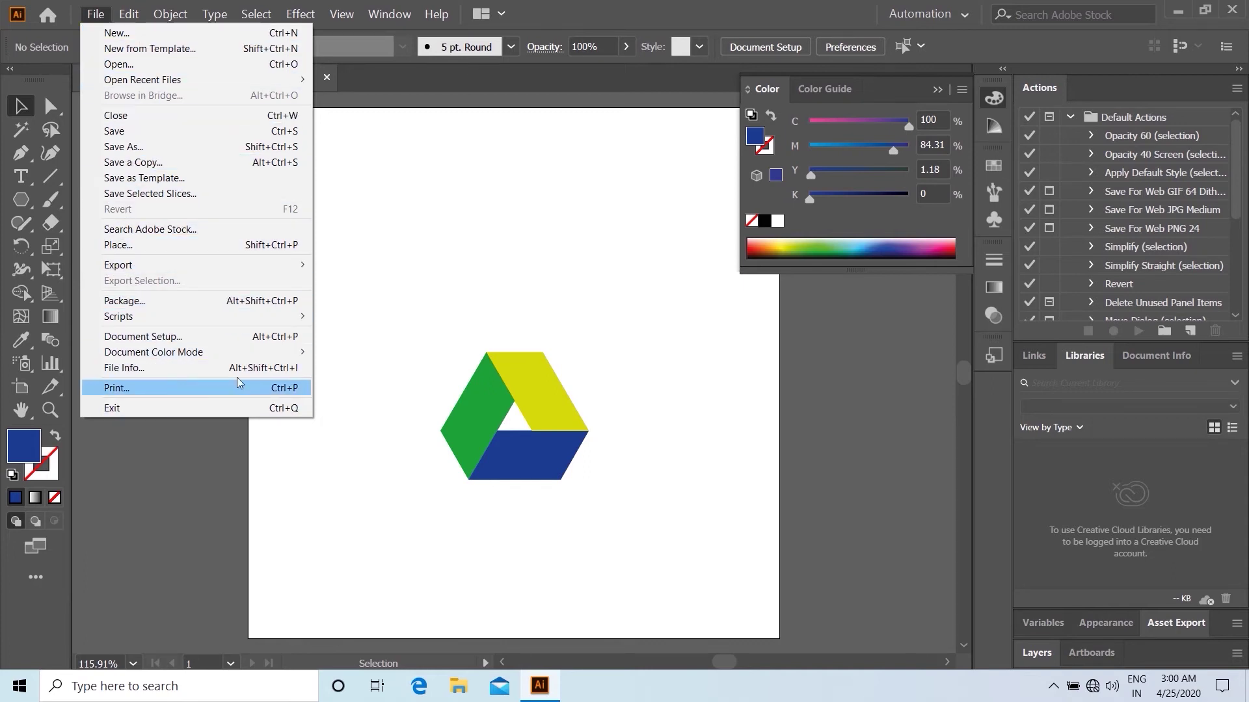
- Place the 'Screenshot (1)' Google Drive image on the canvas left of the hexagon
left_click(195, 245)
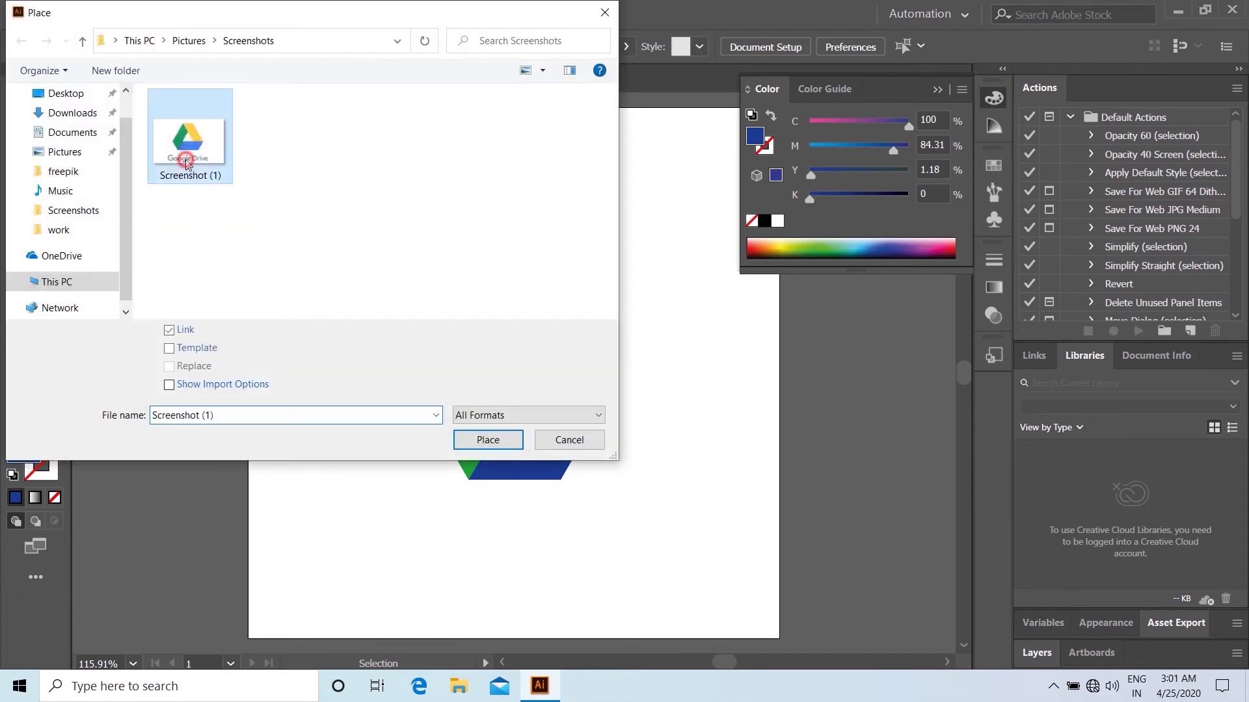
double_click(185, 153)
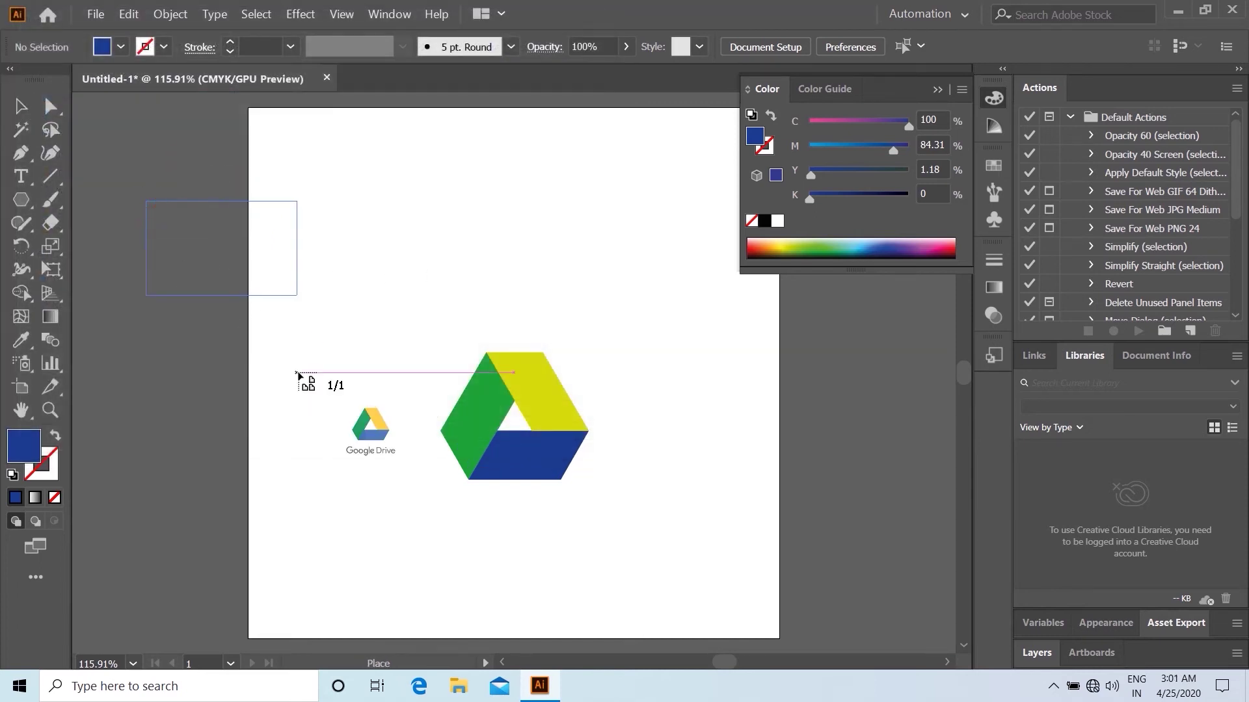
left_click_drag(147, 202, 297, 296)
- Eyedrop the reference screenshot's yellow and green onto the upper-right and left pieces
left_click(521, 373)
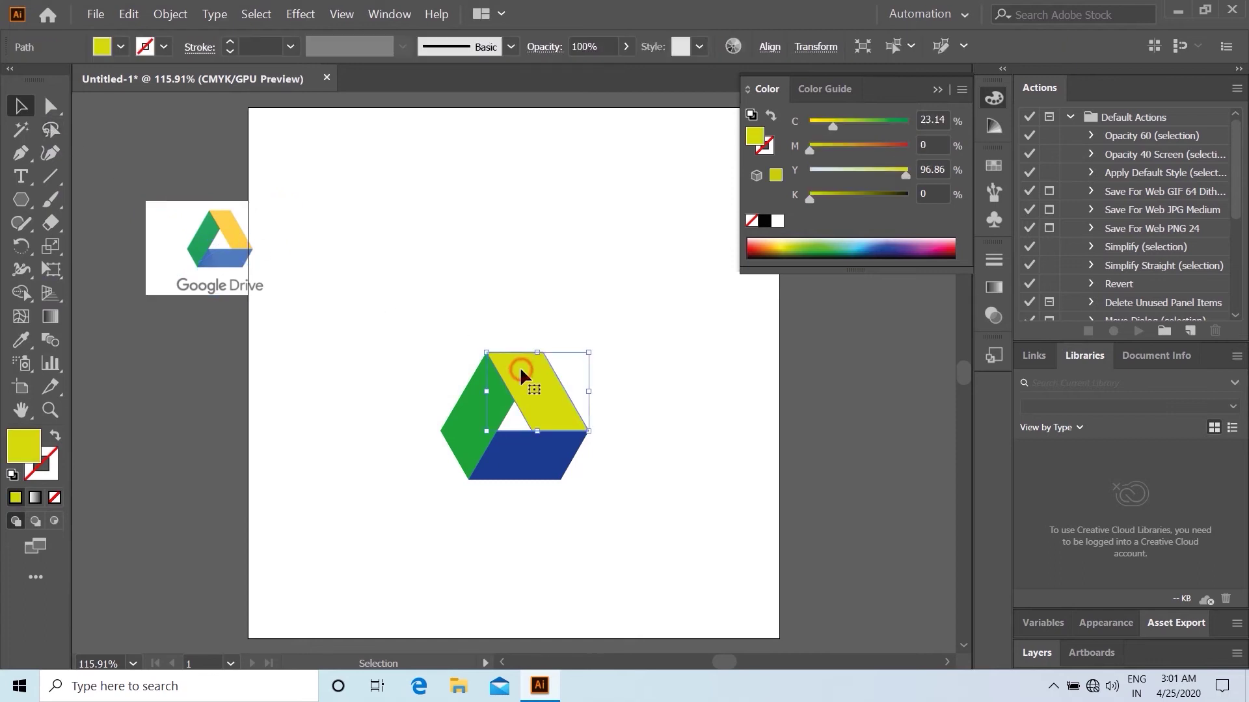
left_click(28, 344)
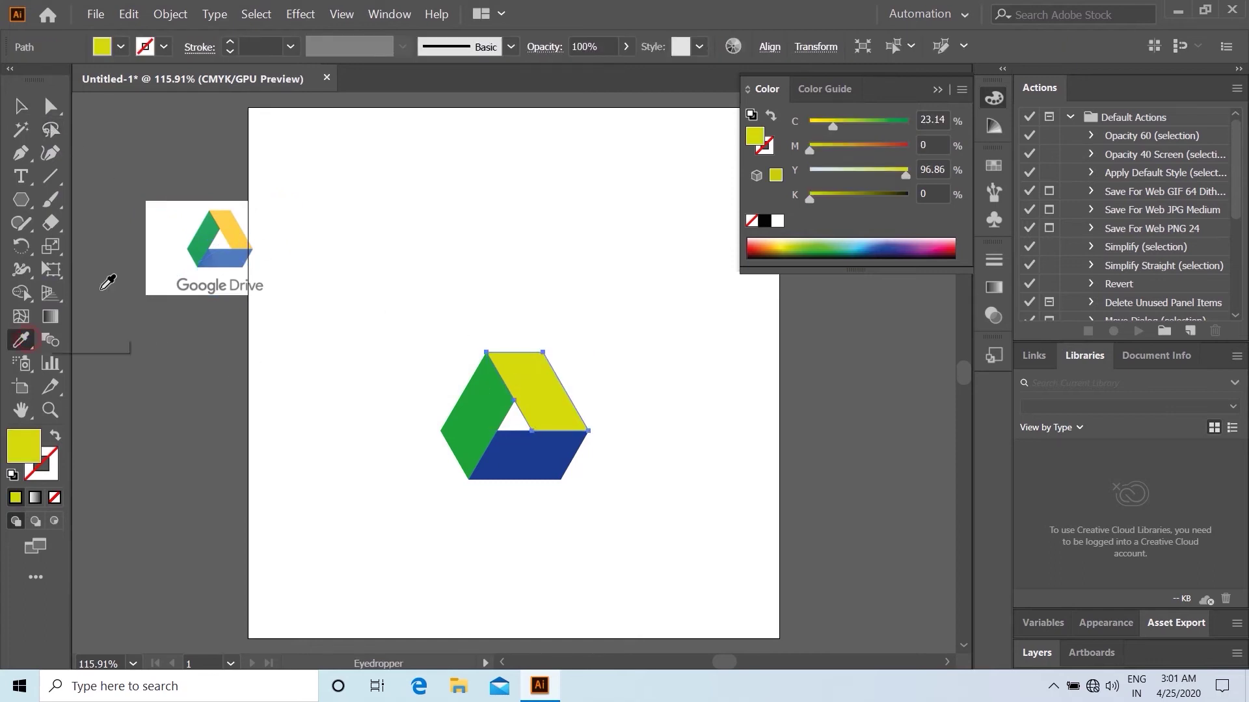
left_click(233, 220)
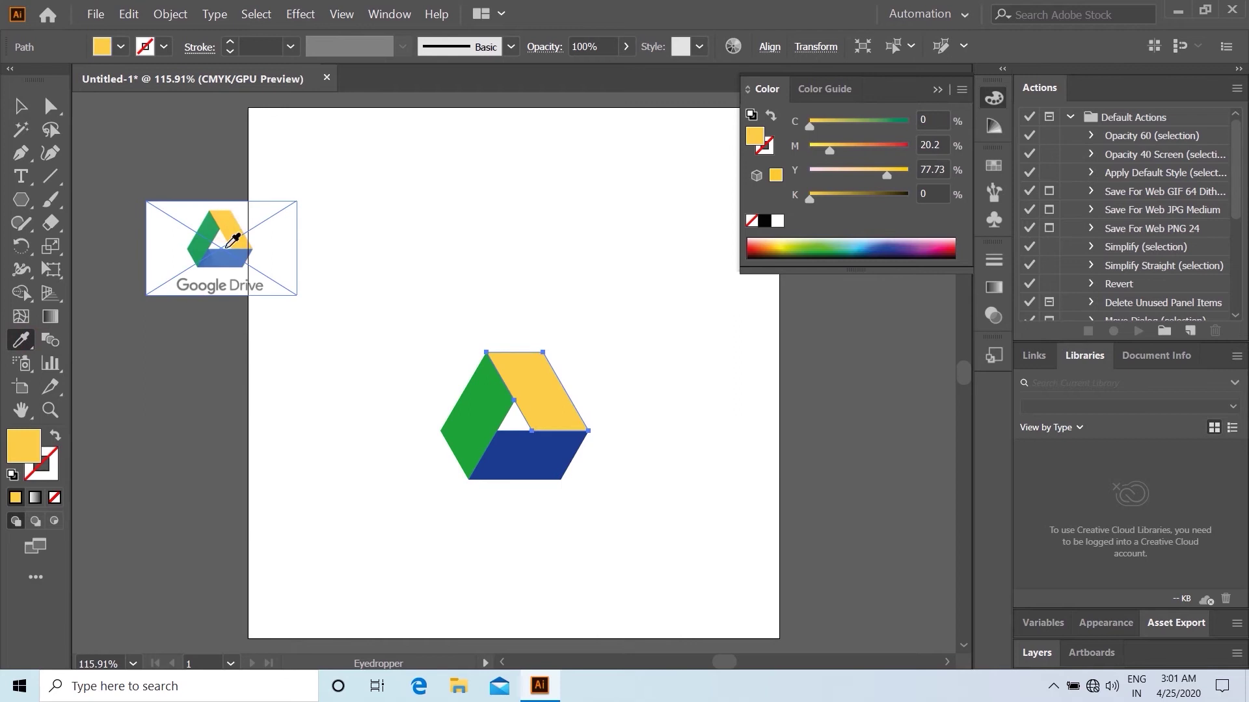
left_click(21, 106)
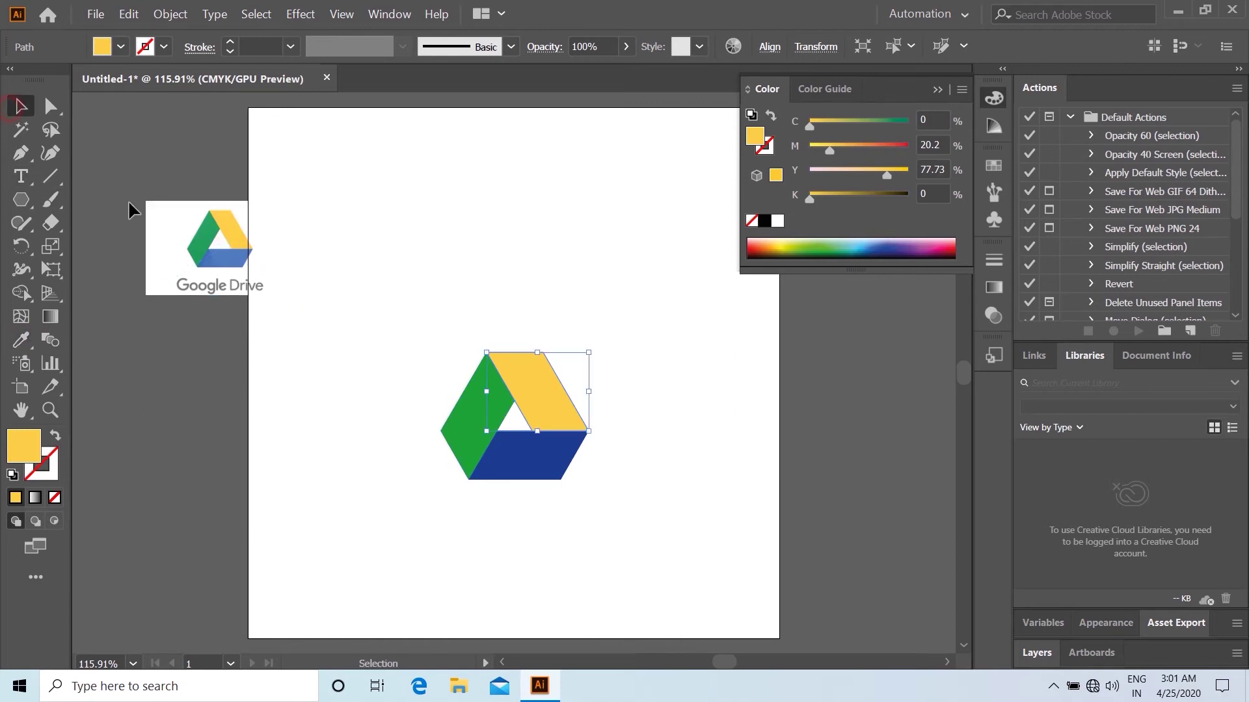
left_click(469, 434)
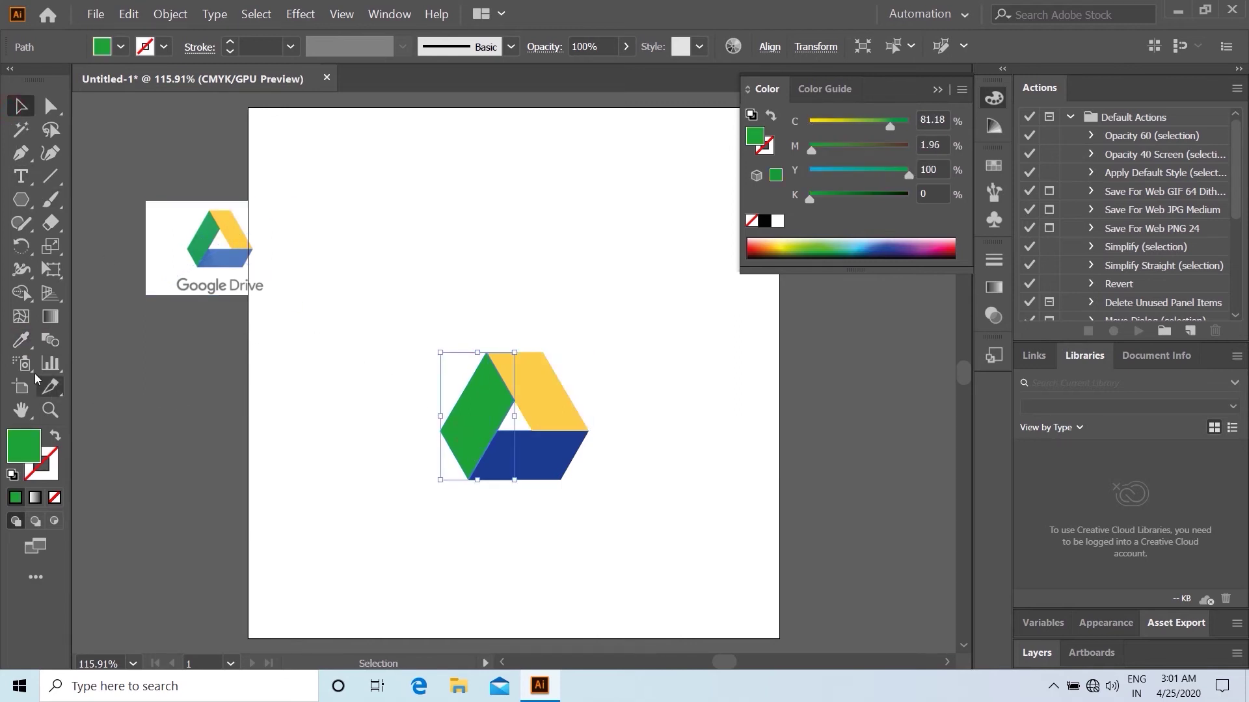
left_click(20, 340)
left_click(201, 245)
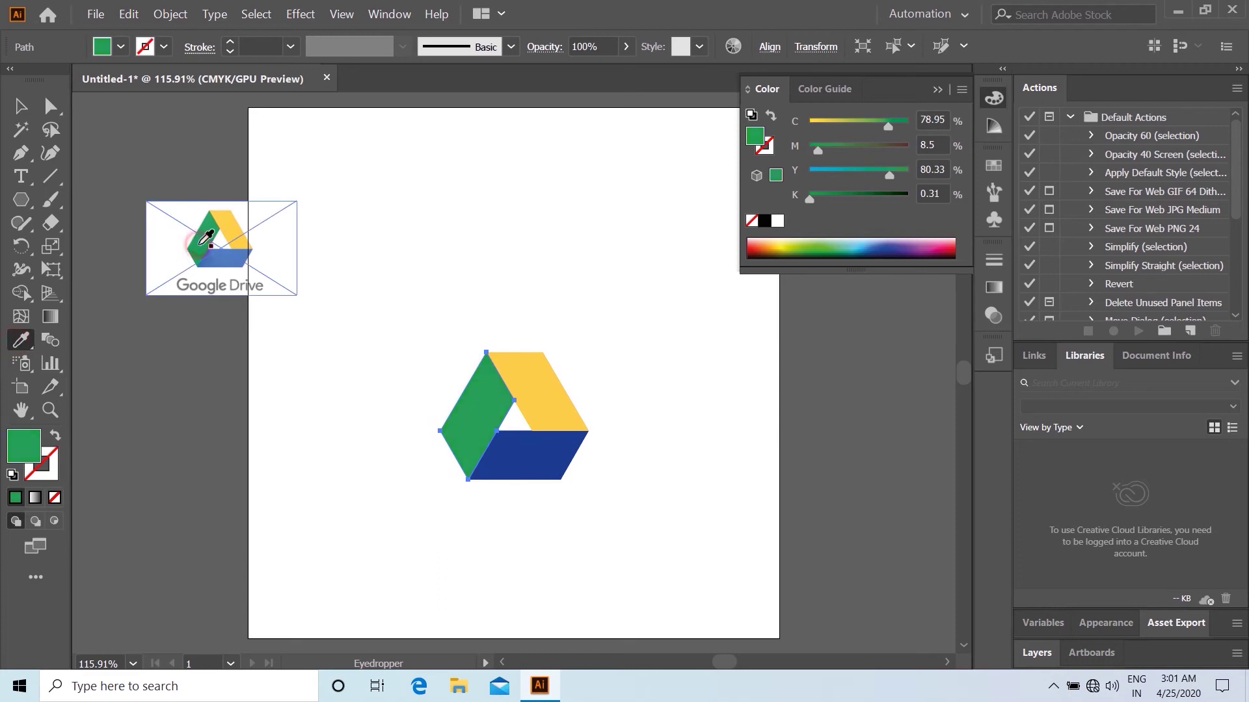
left_click(20, 105)
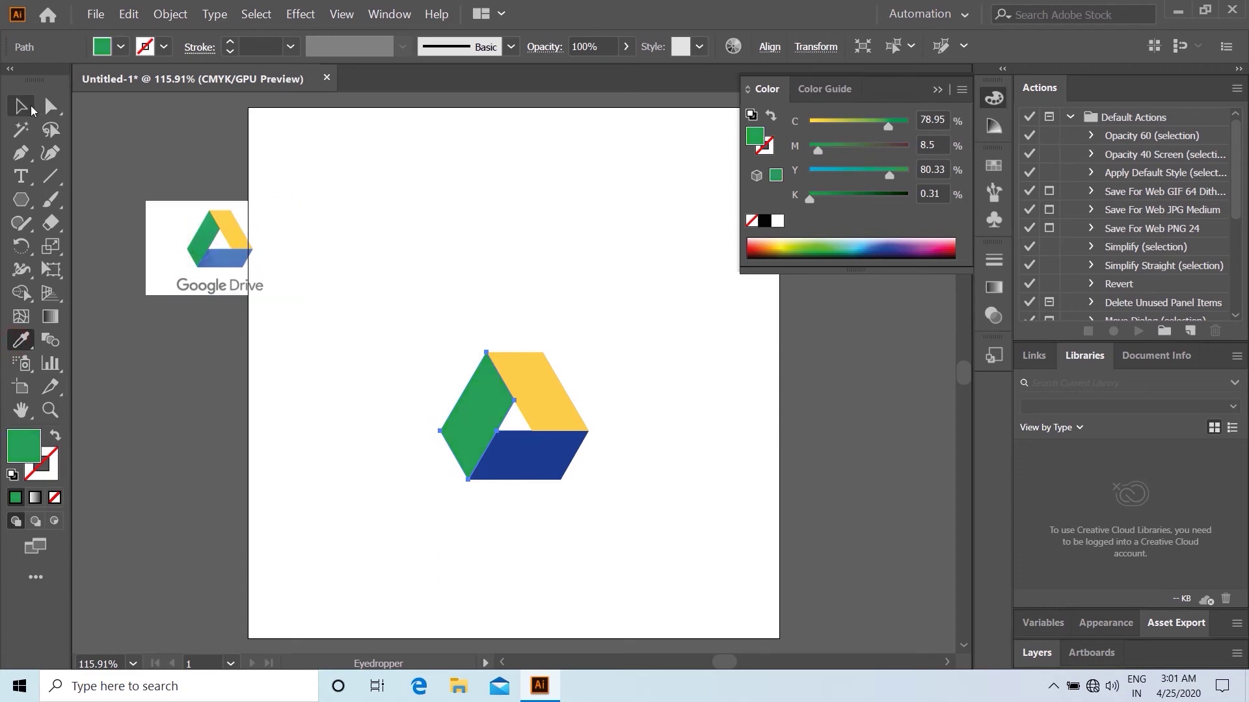
- Eyedrop the reference screenshot's blue onto the bottom piece
left_click(402, 222)
left_click(528, 458)
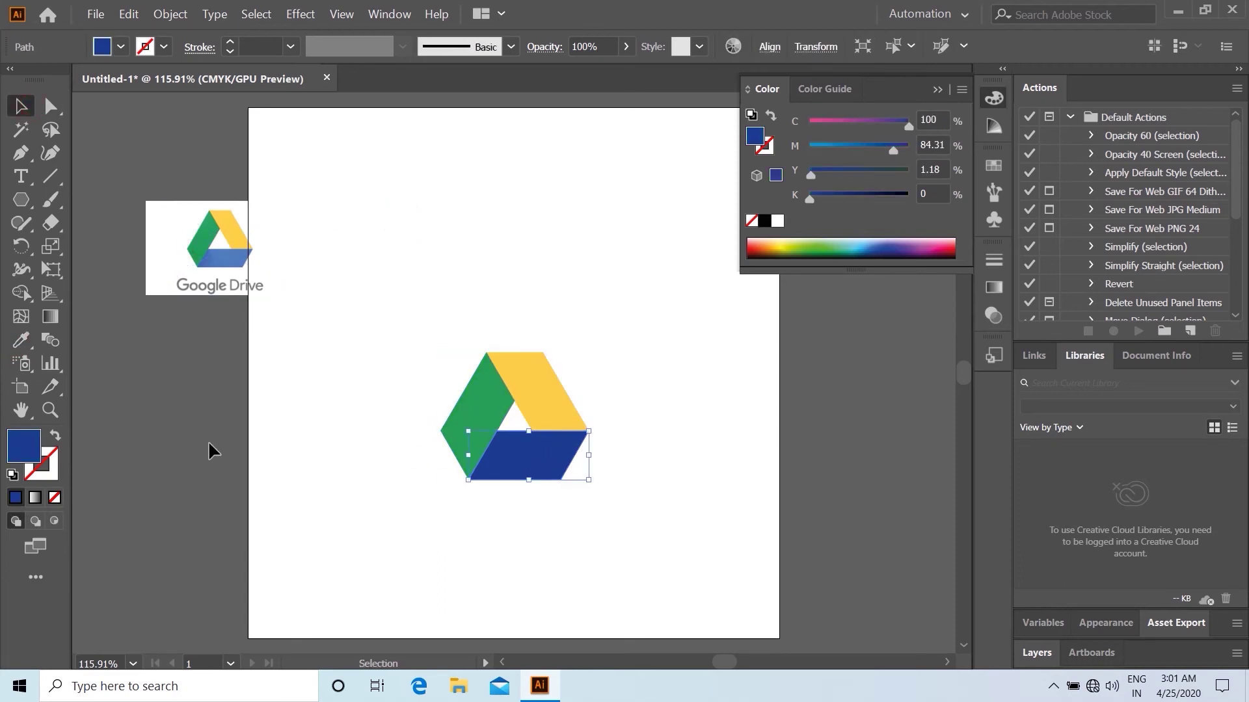
left_click(20, 339)
left_click(217, 257)
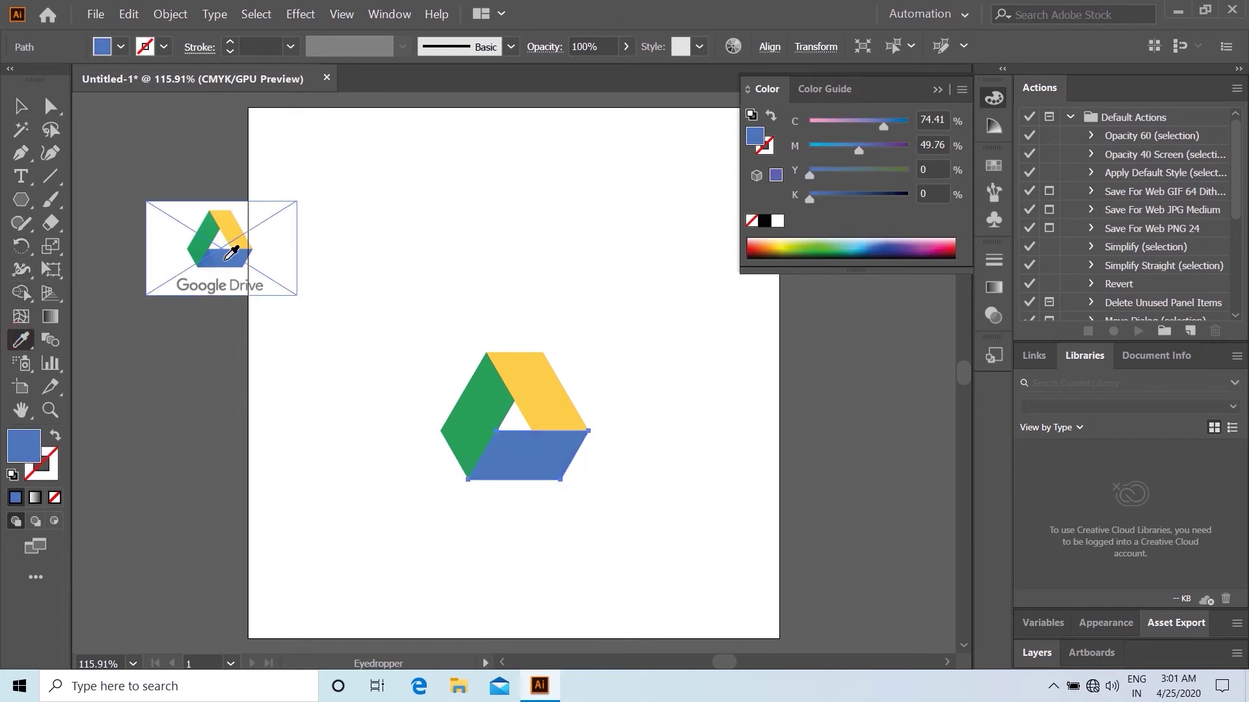
left_click(20, 106)
left_click(491, 236)
left_click(548, 405)
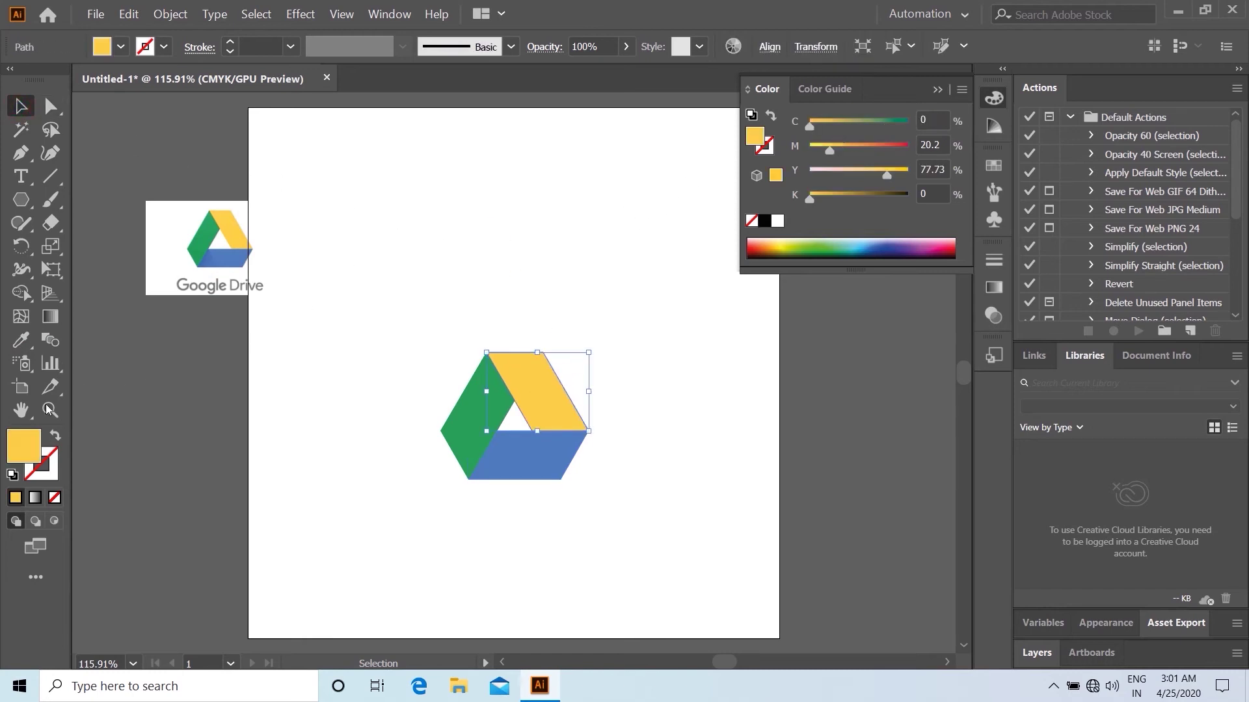
- Deepen the yellow piece to orange-yellow and the bottom piece to a brighter blue
double_click(20, 454)
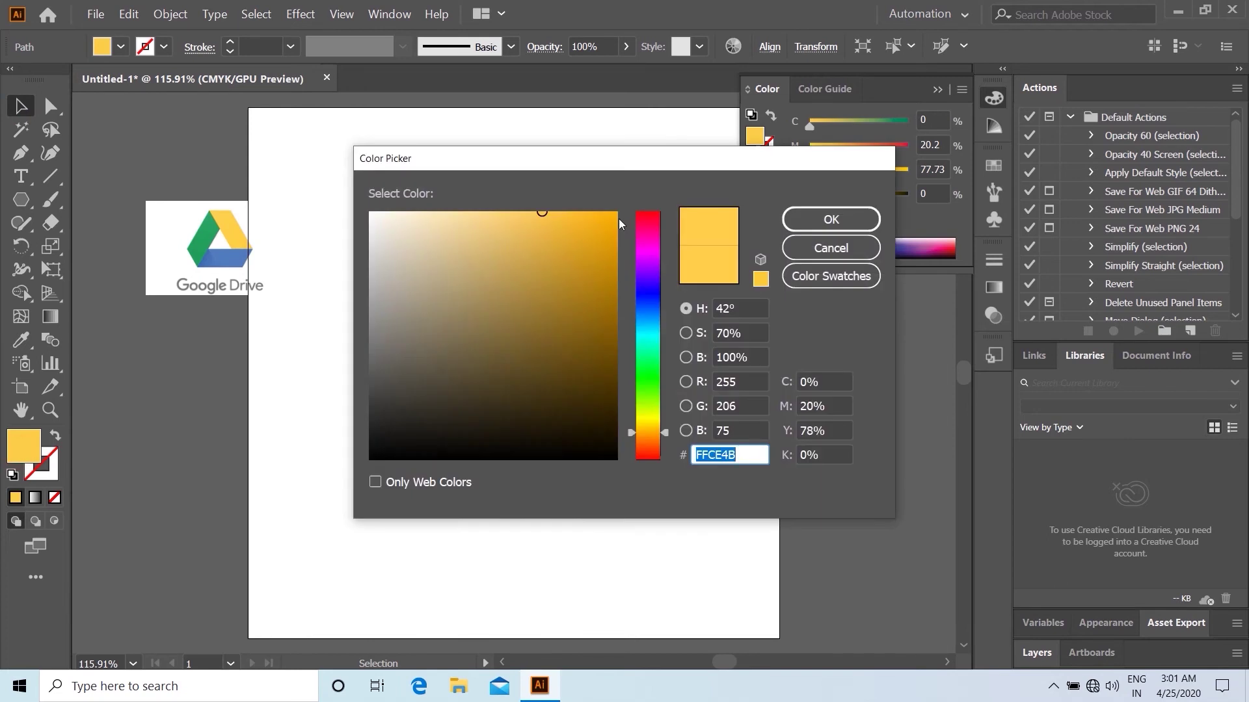
left_click(614, 216)
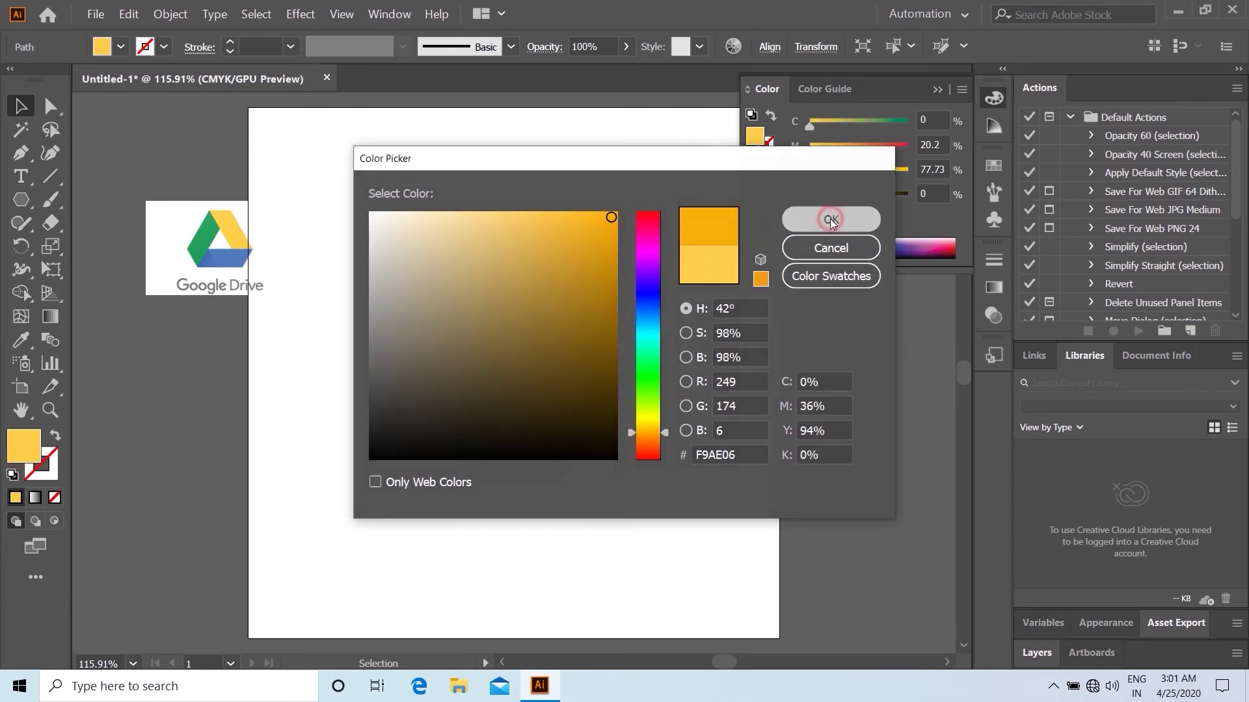
left_click(828, 219)
left_click(536, 451)
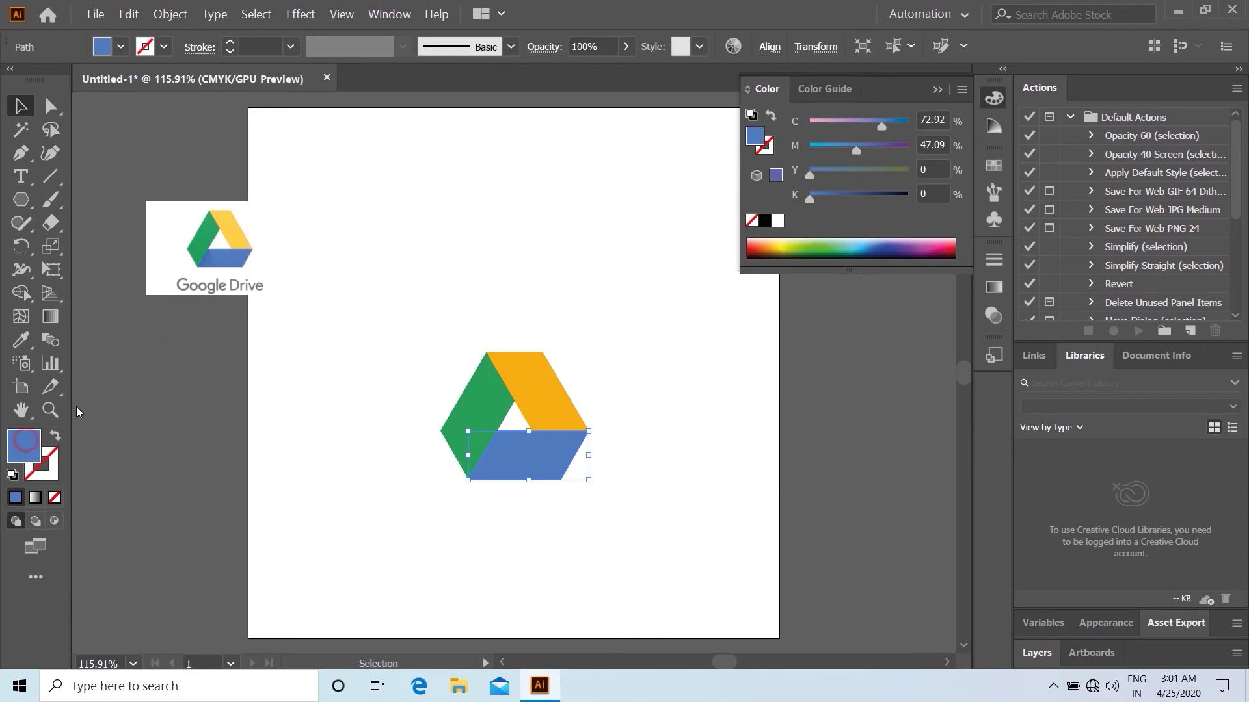
double_click(26, 444)
left_click(610, 221)
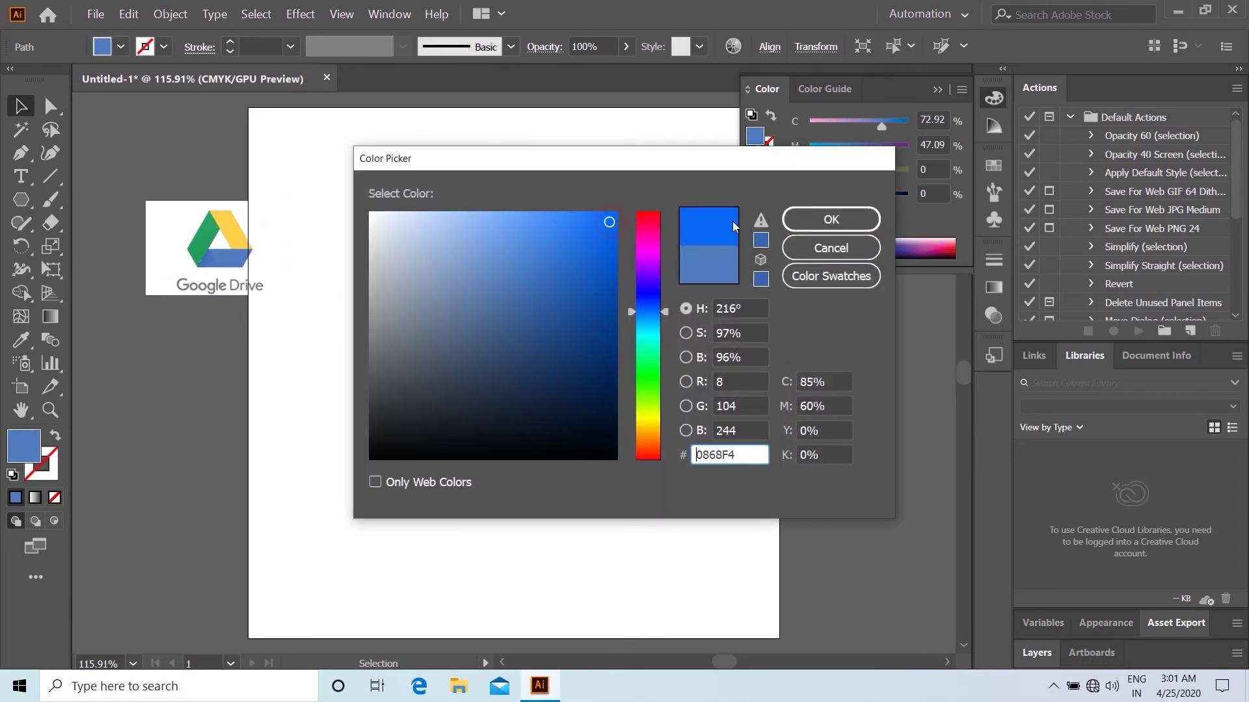
left_click(830, 220)
- Refill the left parallelogram with the more saturated green 059E47
left_click(553, 293)
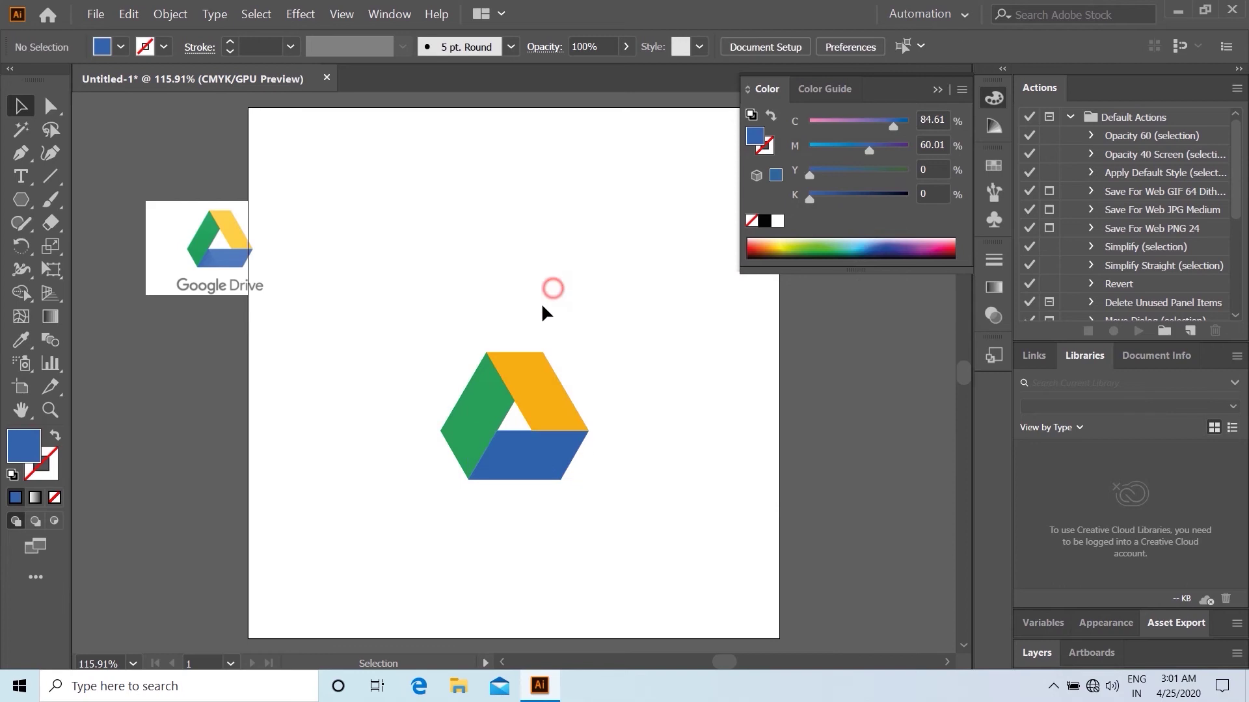
left_click(493, 398)
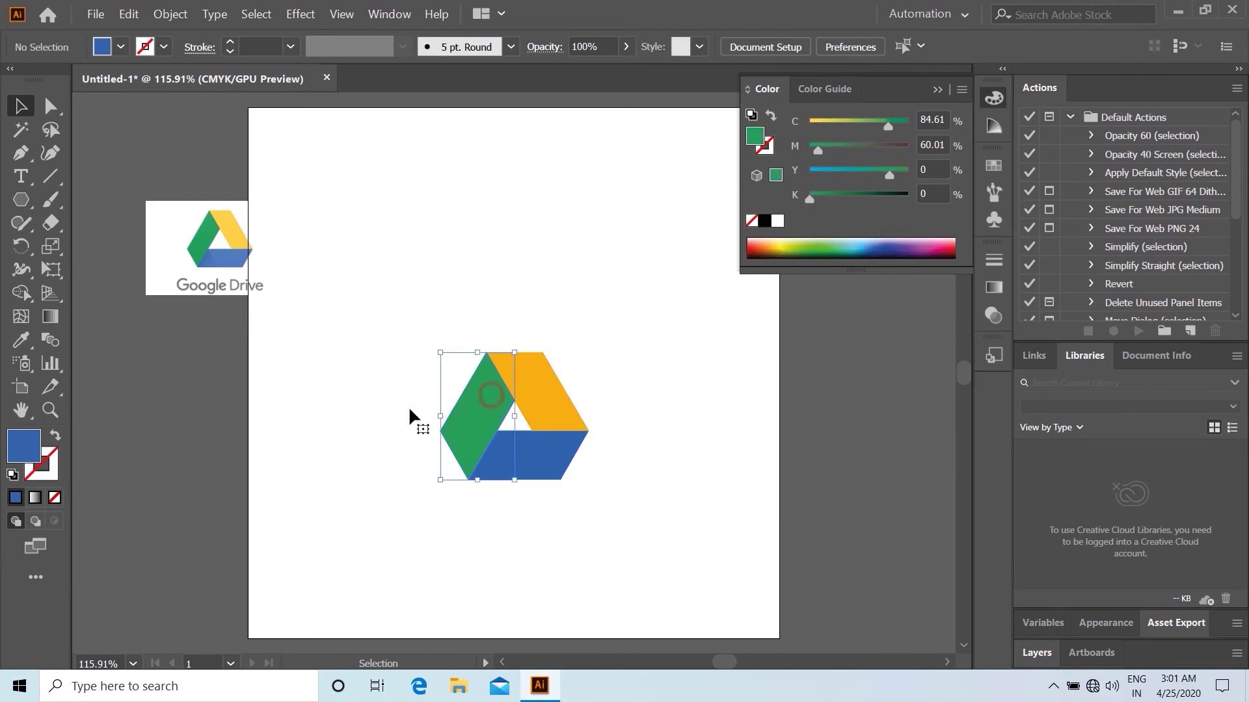
double_click(26, 445)
left_click(611, 304)
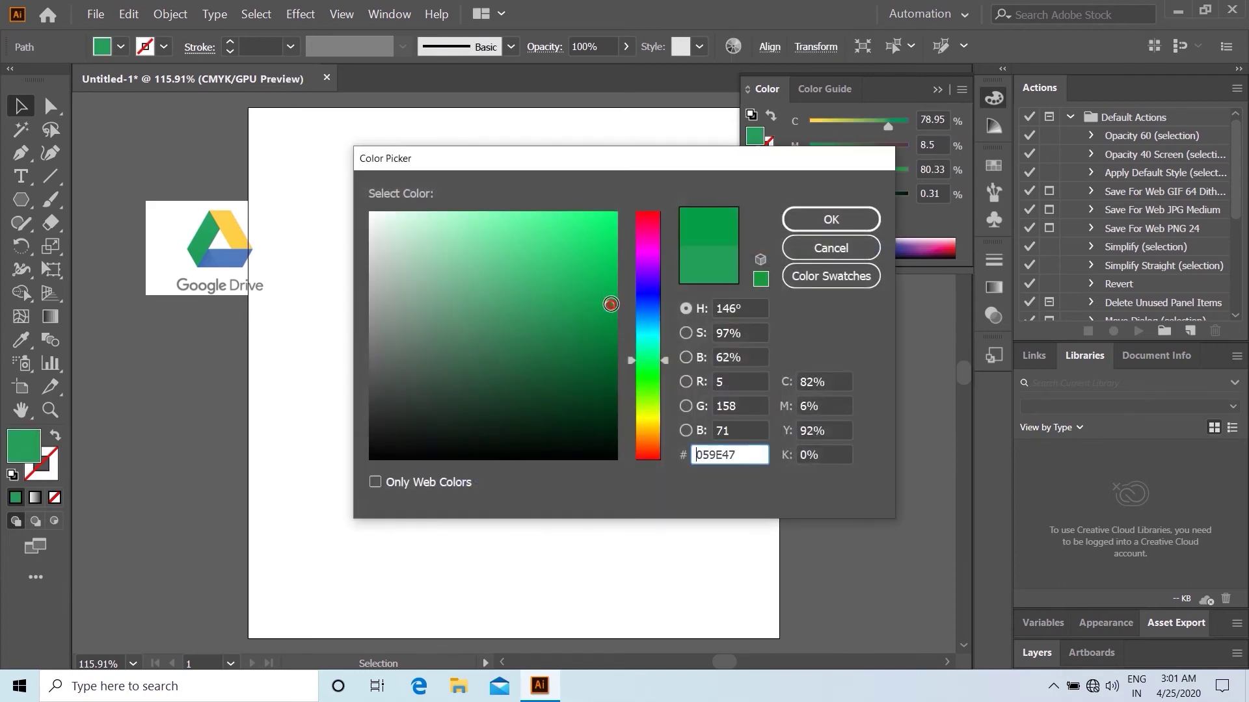
left_click(831, 219)
left_click(572, 230)
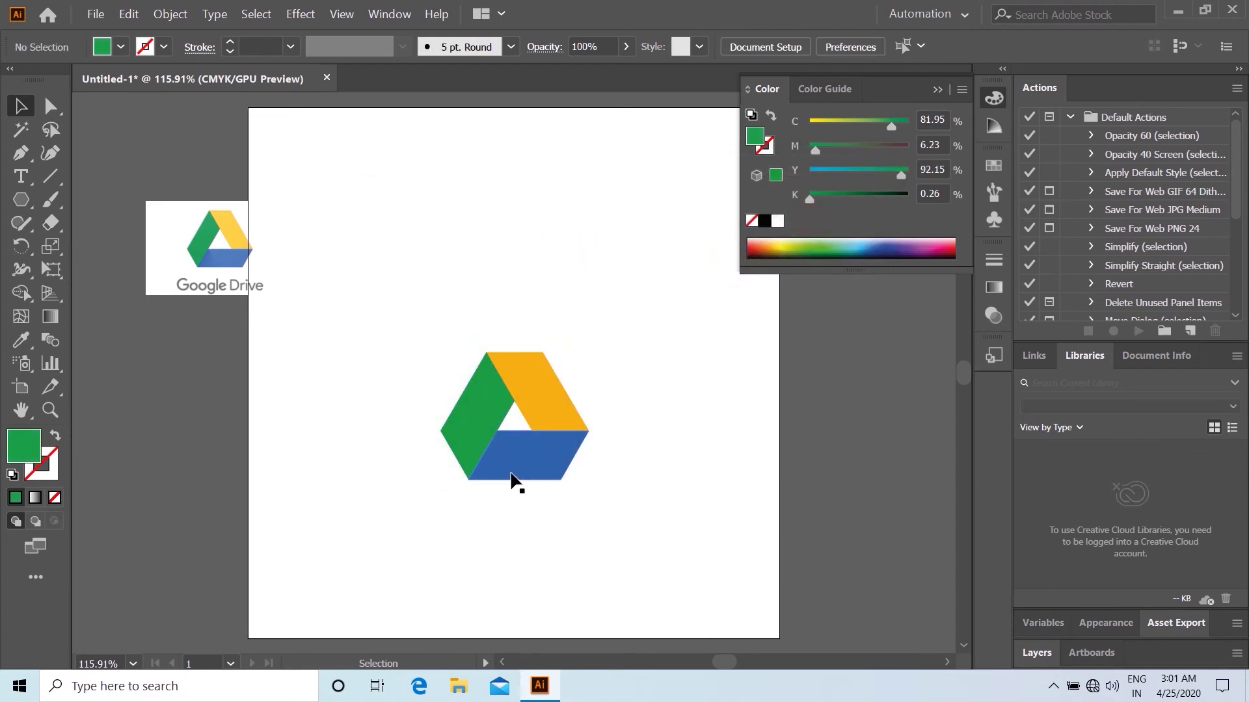
scroll(546, 482, "up", 4)
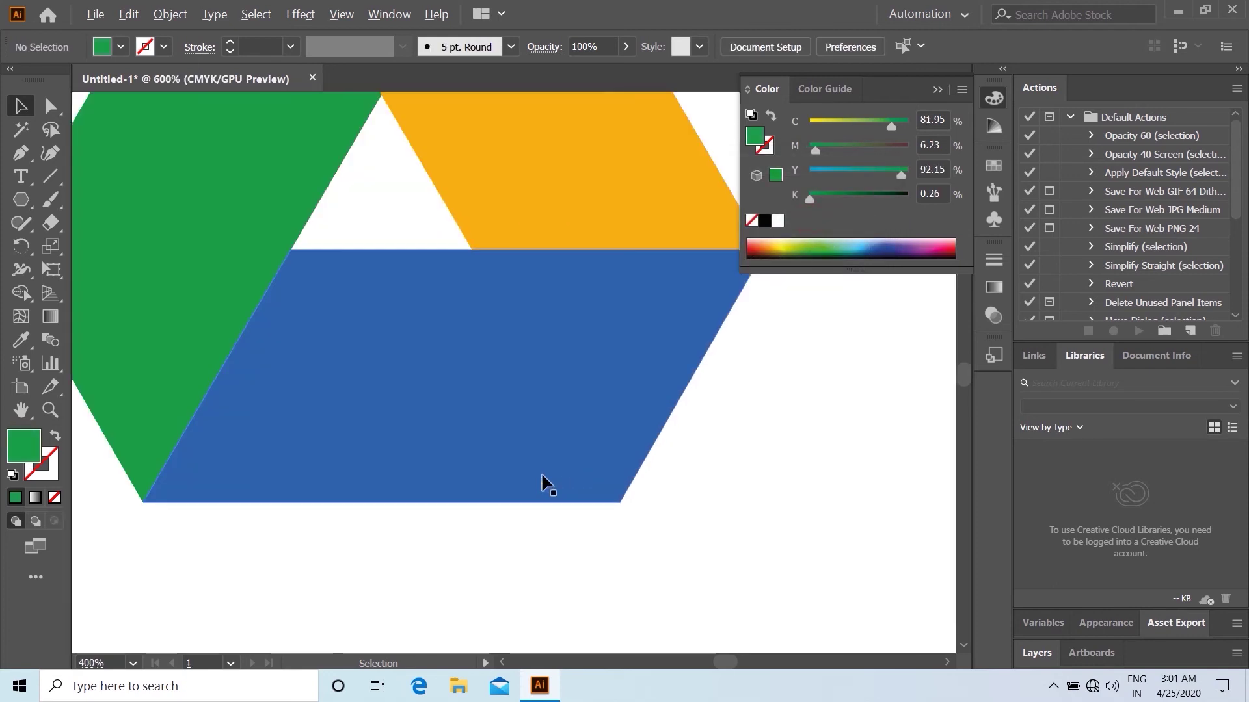
- Draw a Pen triangle from the green-blue inner corner over the blue shape's left end
scroll(519, 483, "down", 2)
scroll(519, 485, "up", 1)
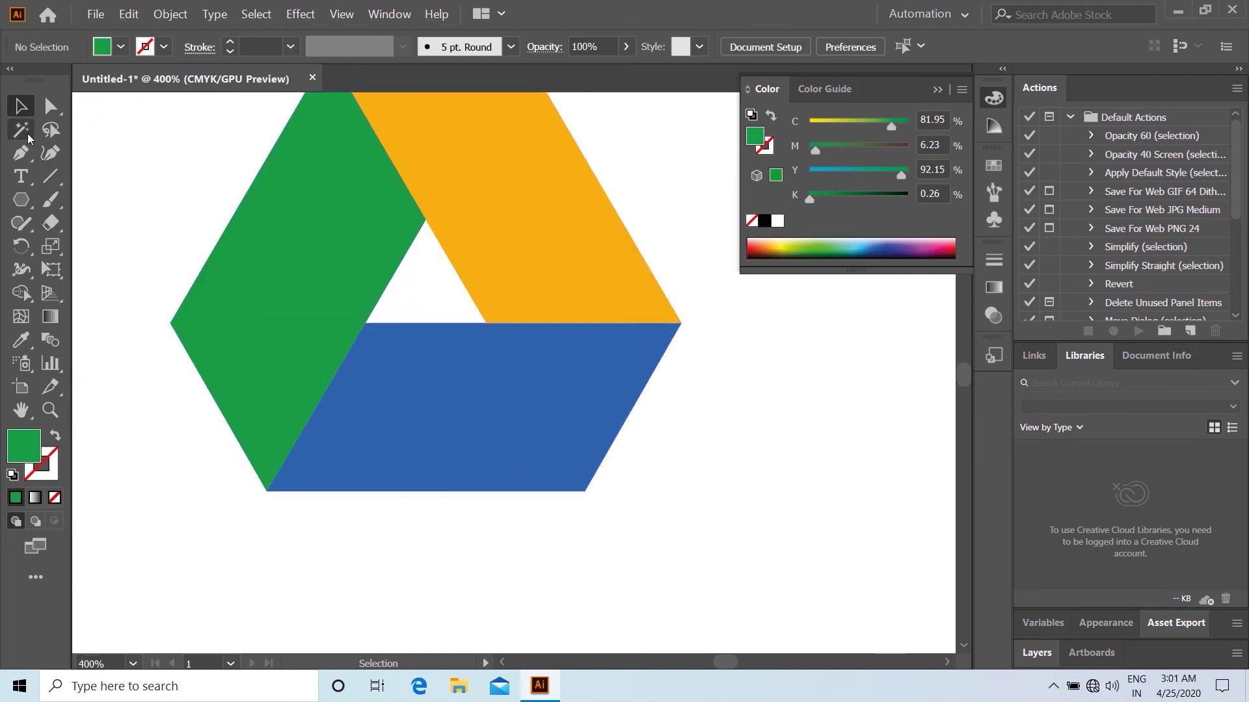
left_click(20, 155)
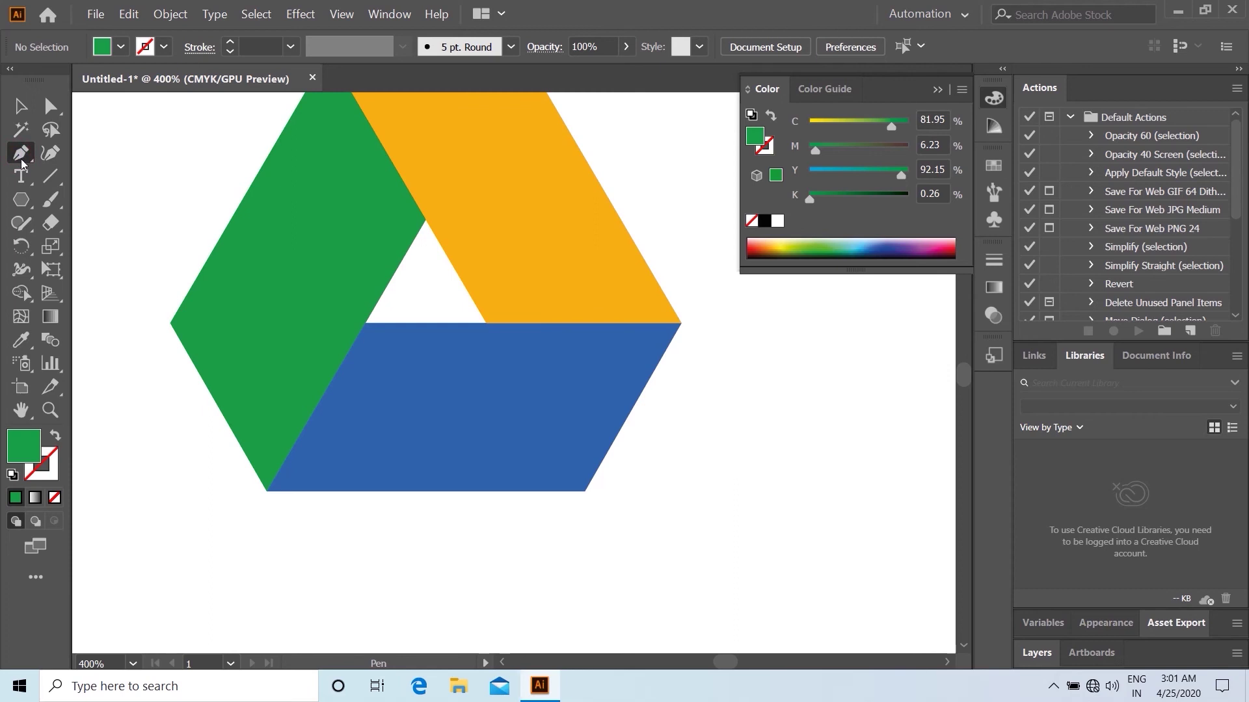
left_click(366, 323)
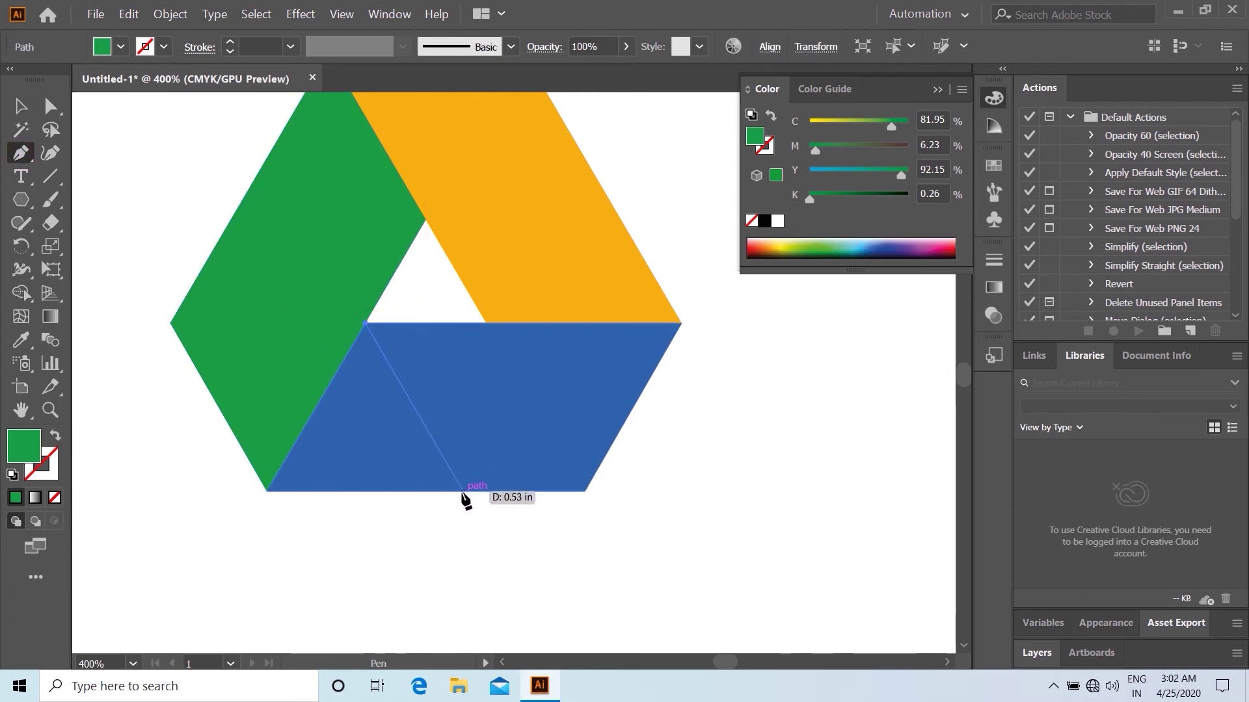
left_click(441, 491)
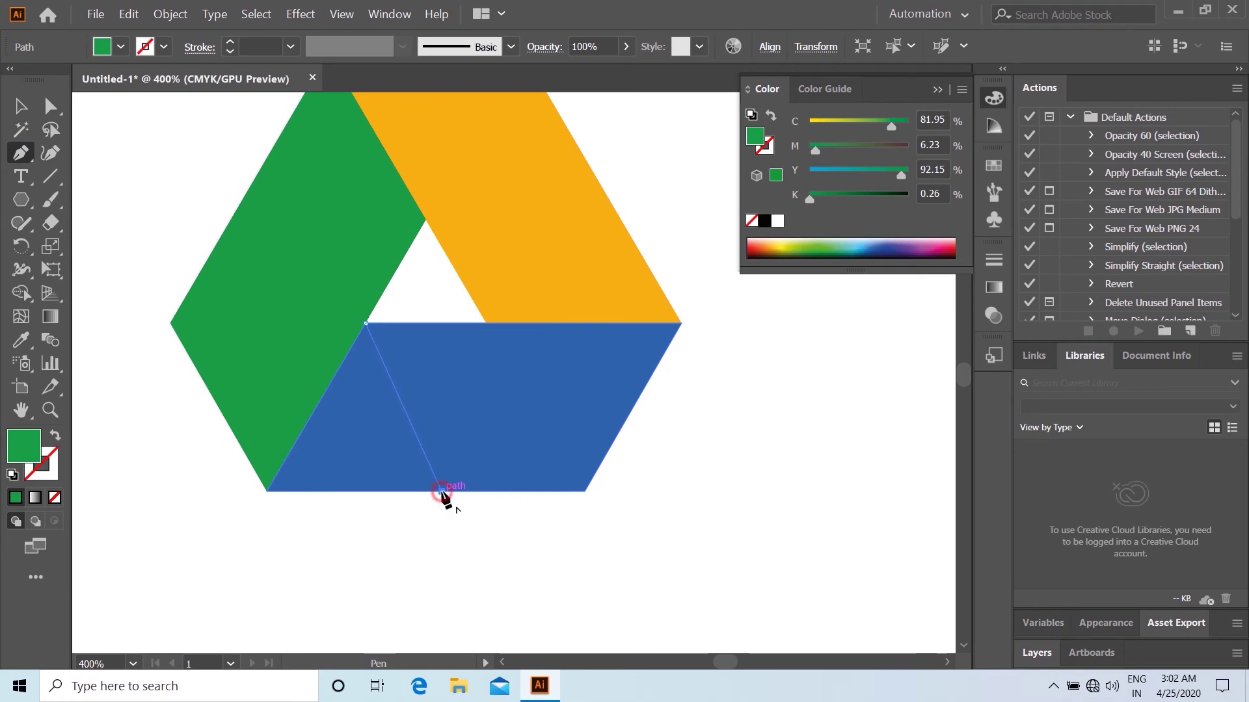
left_click(266, 491)
left_click(364, 323)
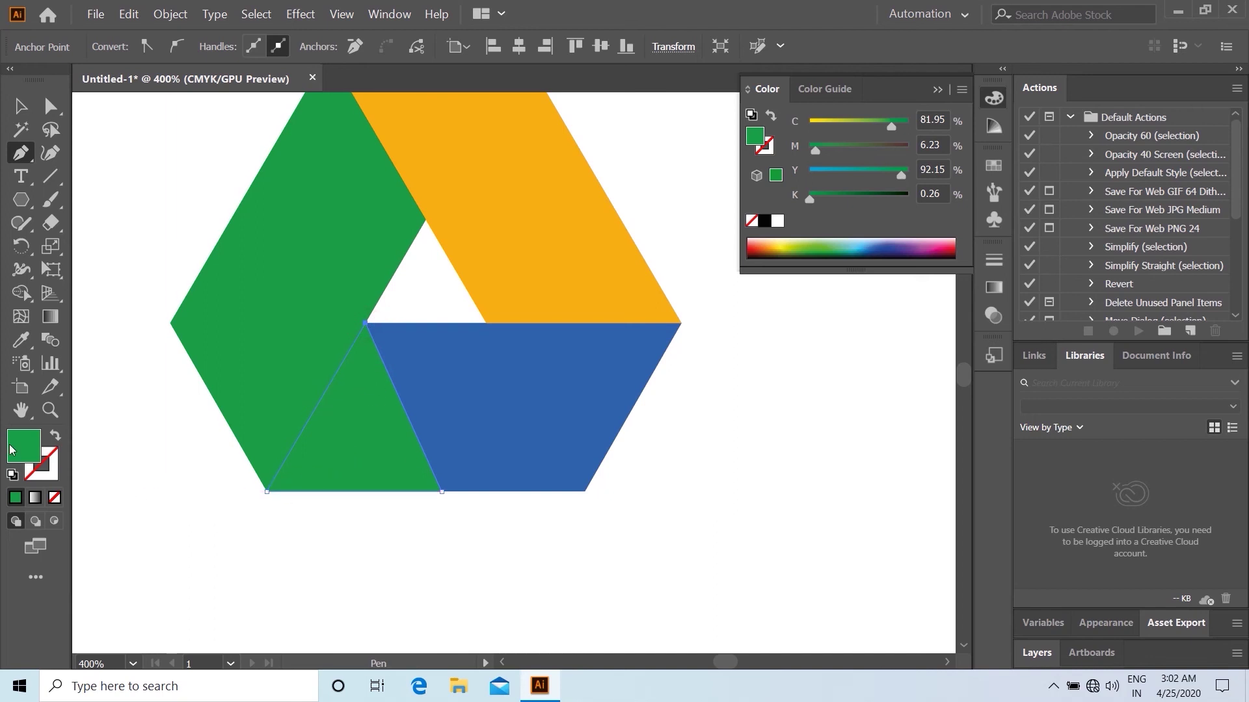
- Fill the new triangle with near-black
double_click(13, 449)
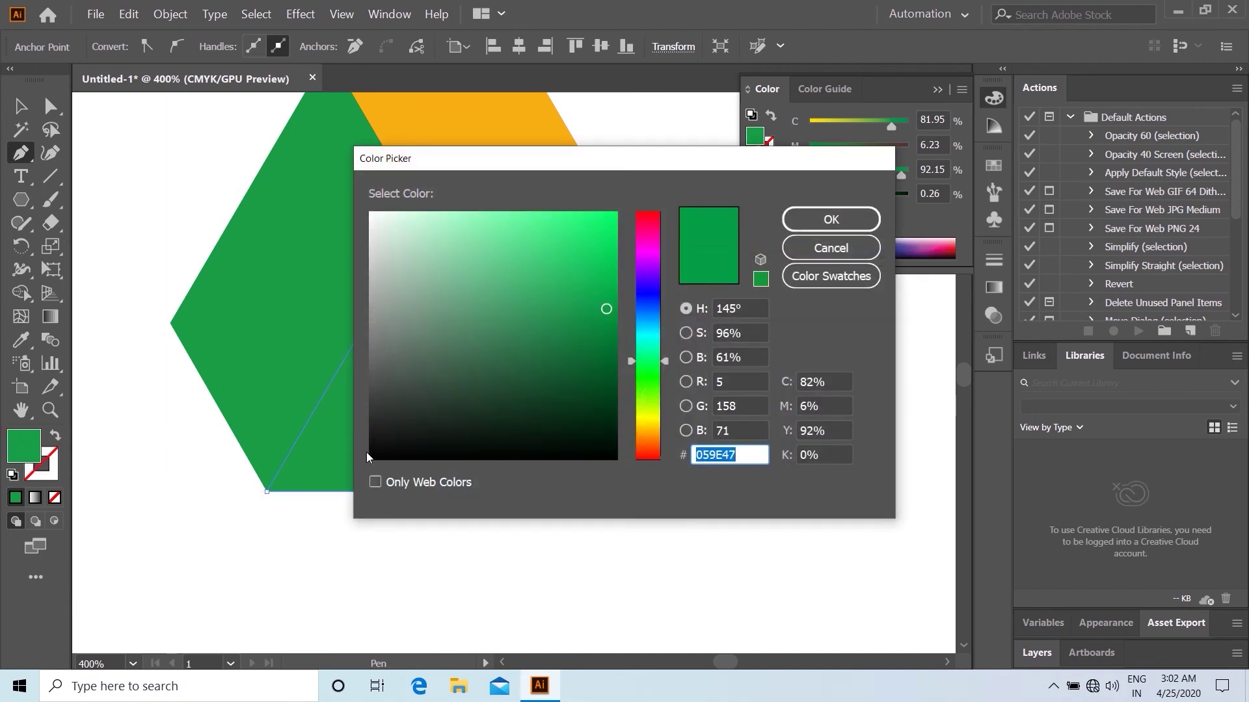
left_click(372, 456)
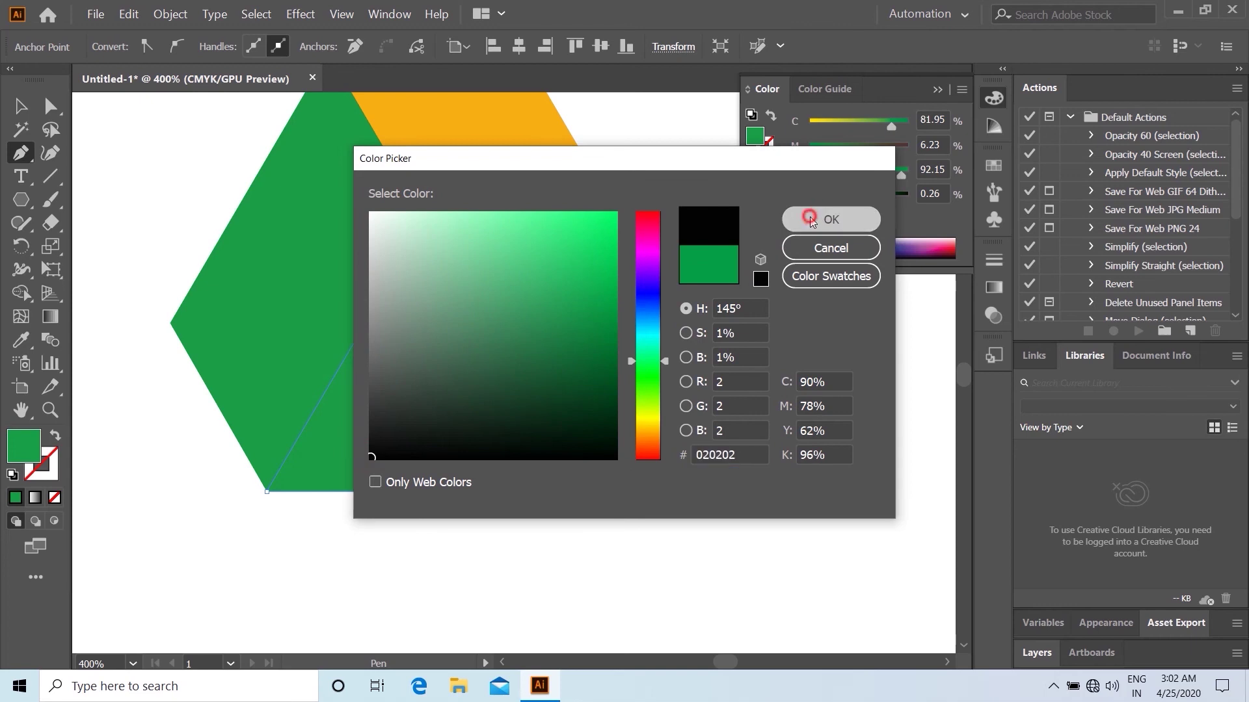
left_click(810, 218)
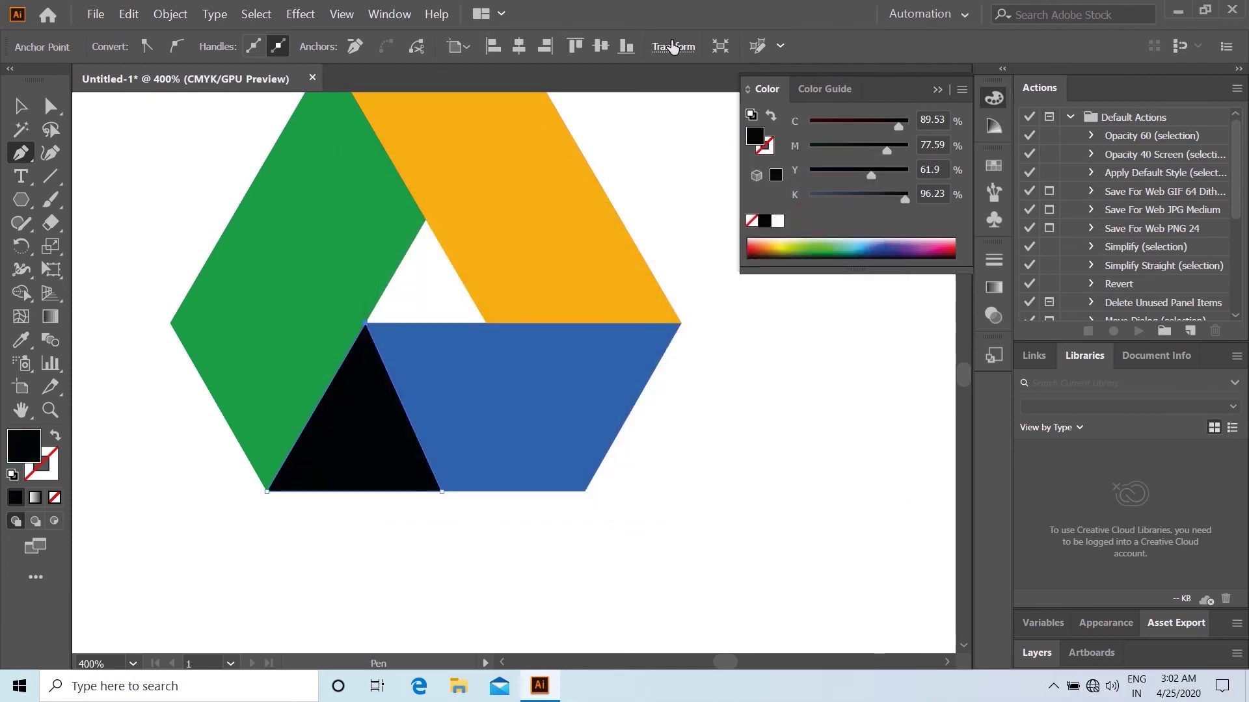
- Lower the black triangle's opacity to 7%
left_click(21, 106)
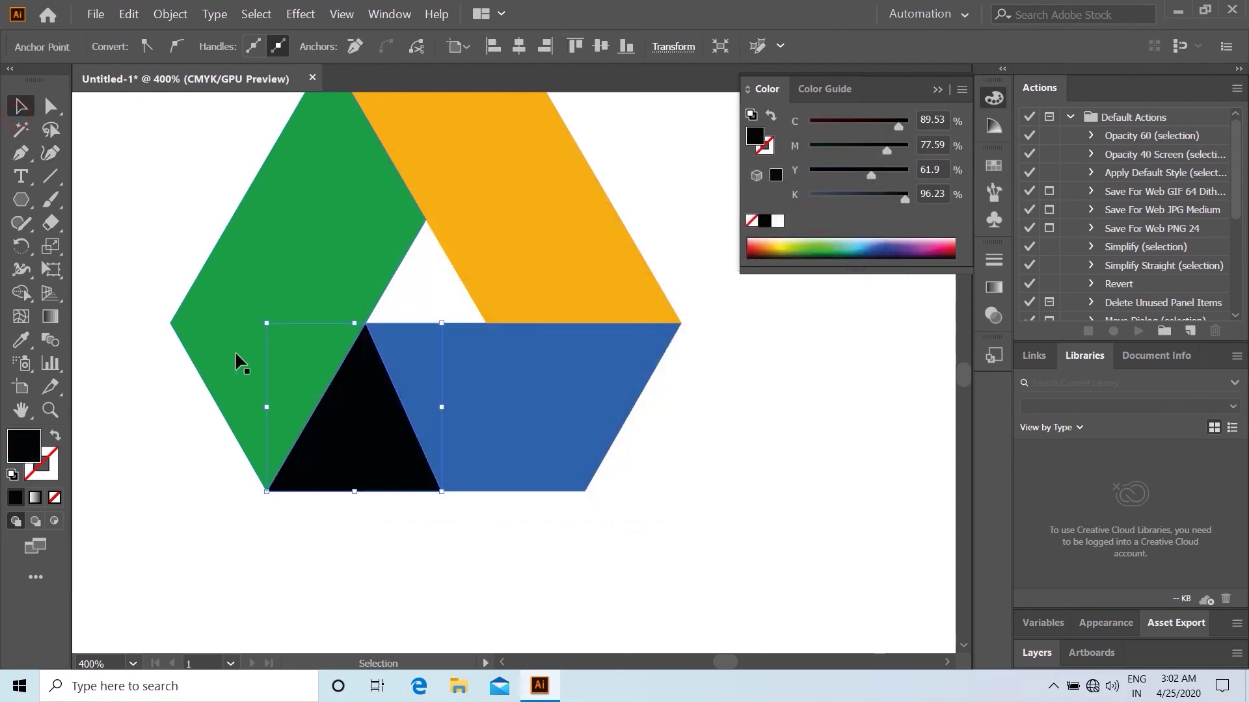
left_click(329, 404)
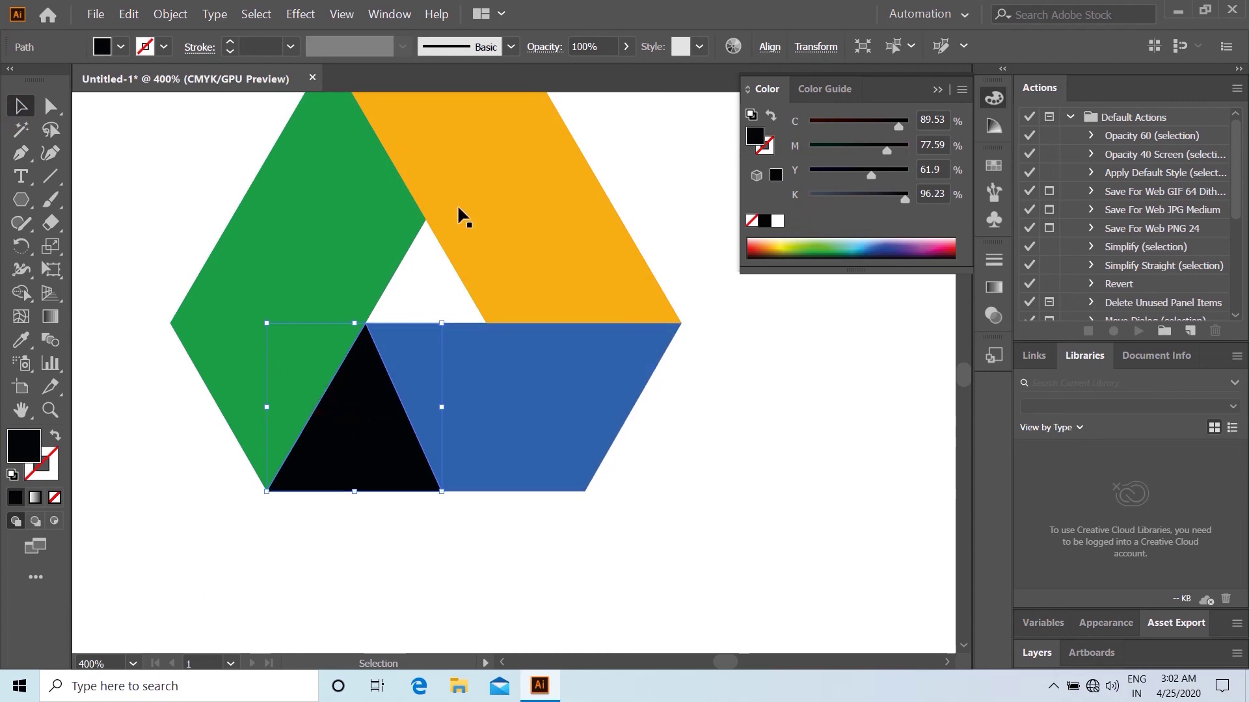
left_click(625, 47)
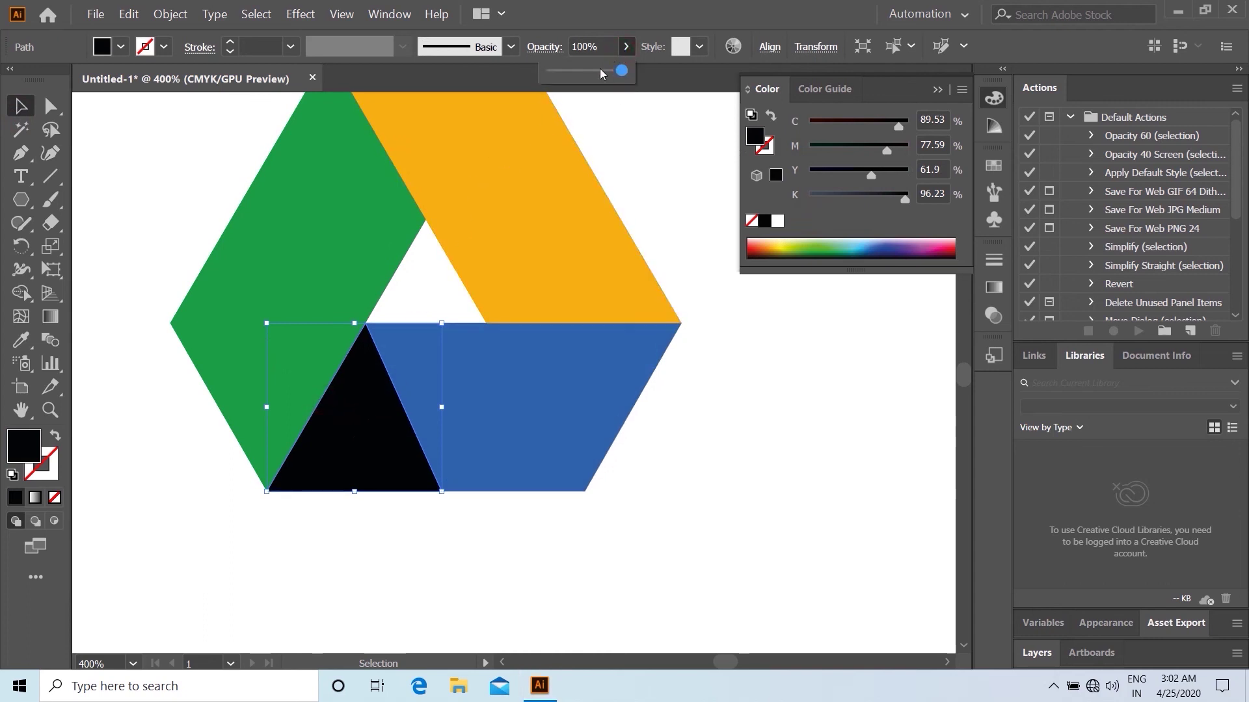
left_click(600, 73)
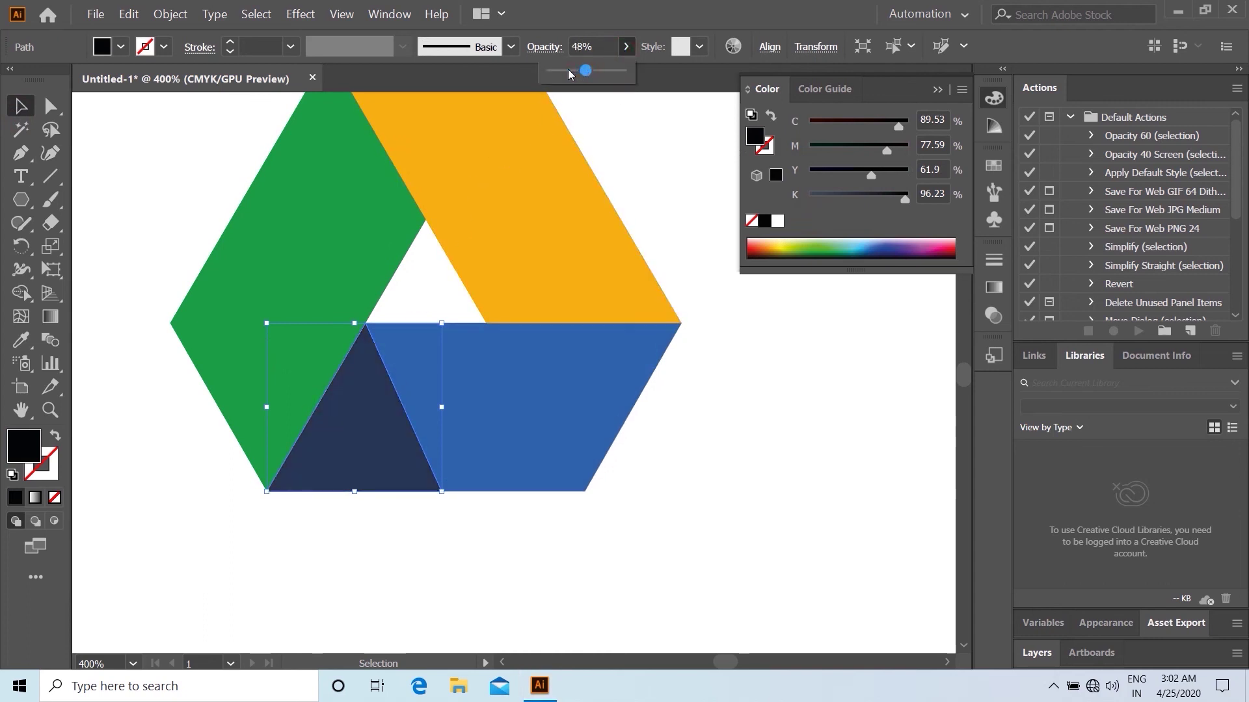
left_click(569, 73)
left_click(558, 71)
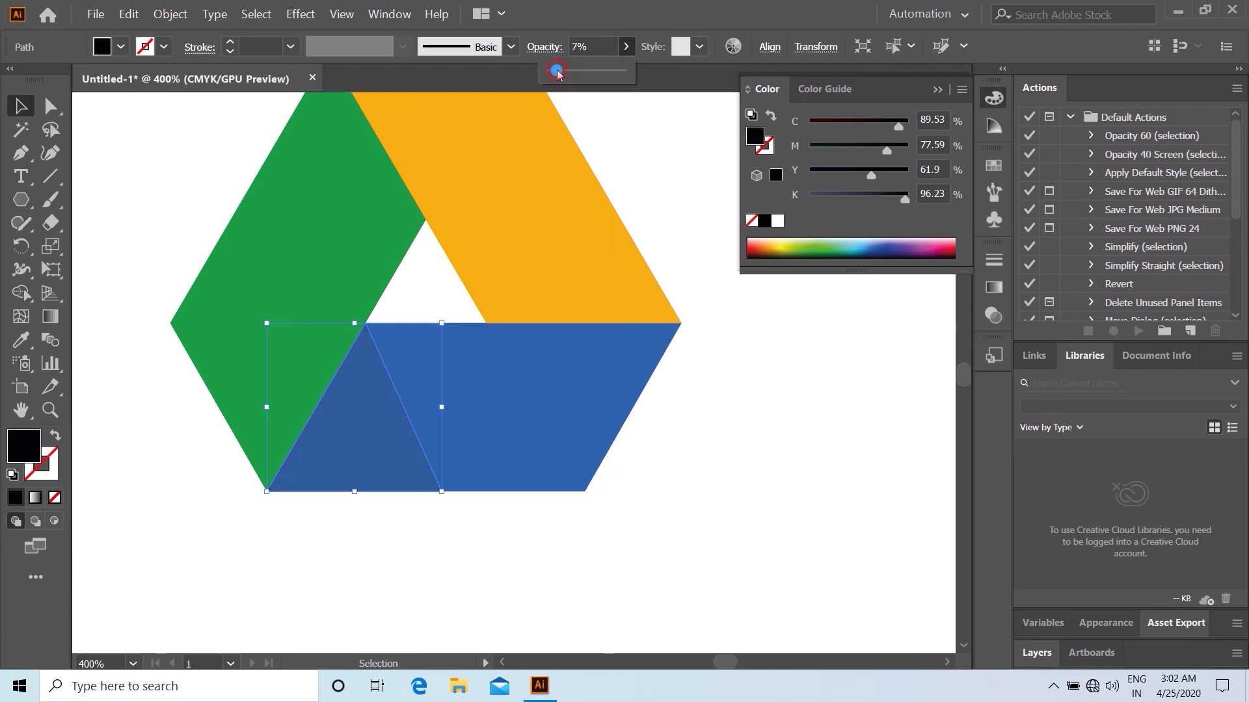
left_click(618, 177)
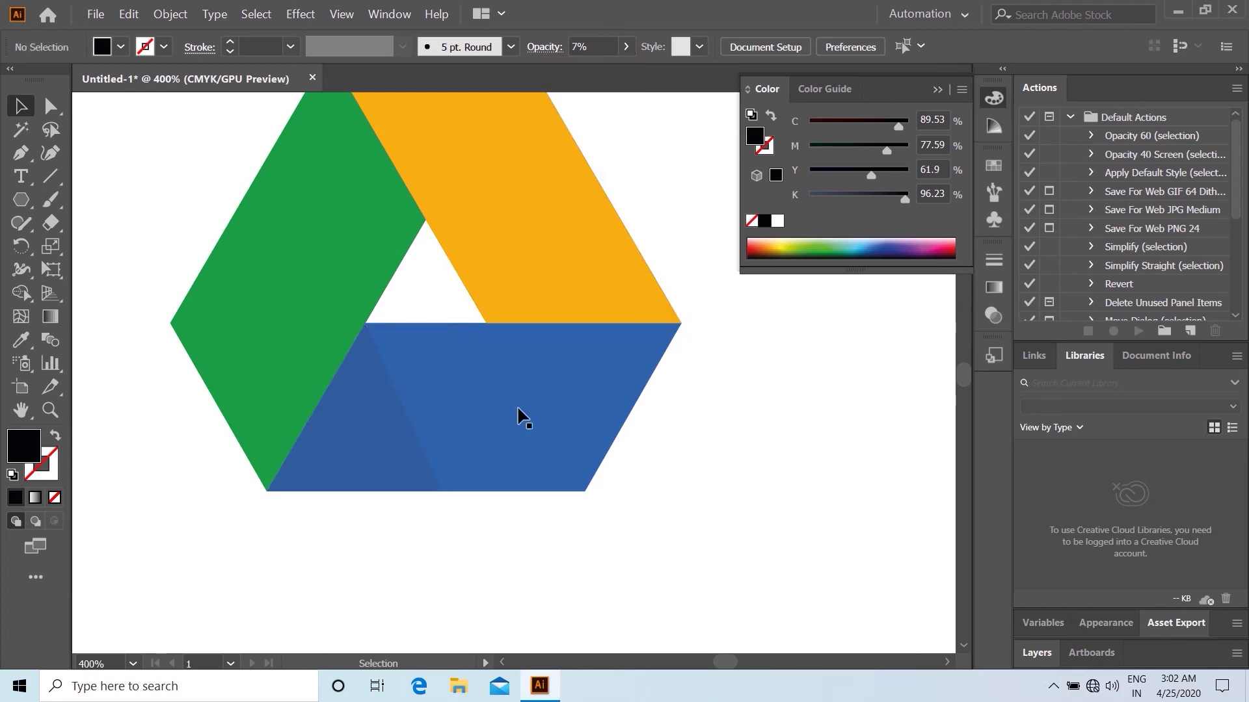
left_click(373, 446)
- Apply a small-radius Gaussian Blur to the triangle
left_click(510, 47)
left_click(300, 14)
left_click(348, 327)
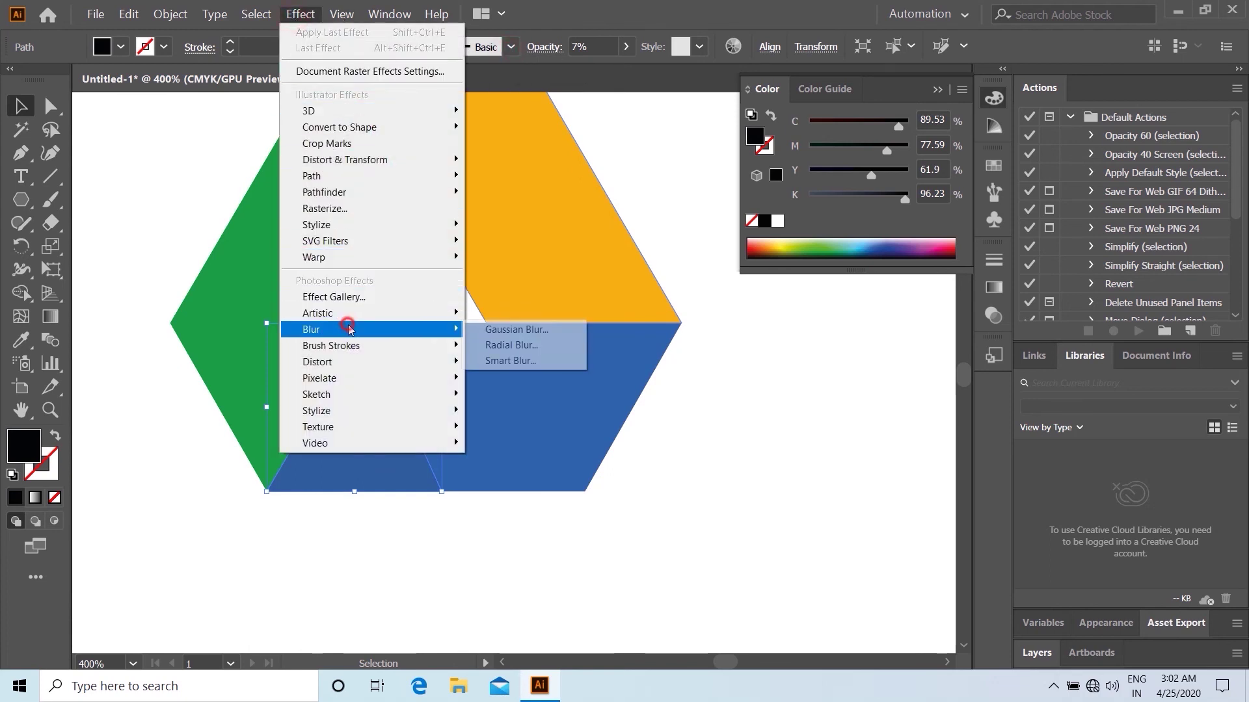
left_click(495, 330)
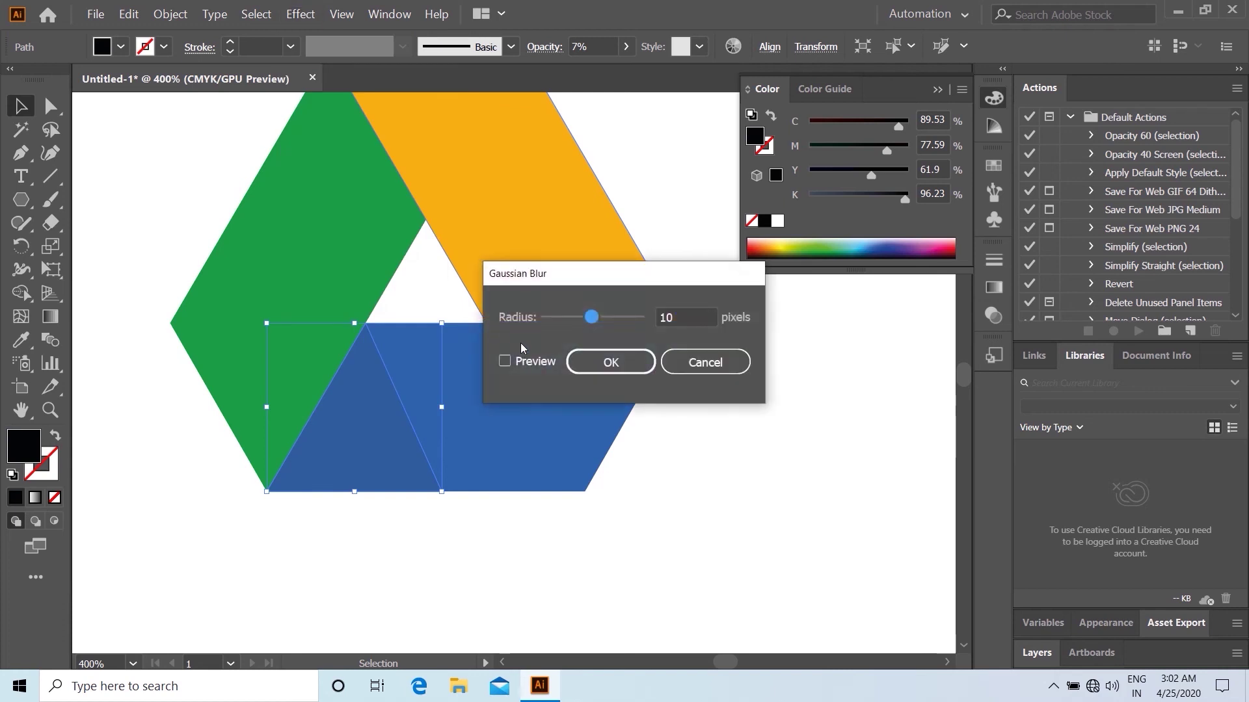
left_click_drag(581, 318, 573, 319)
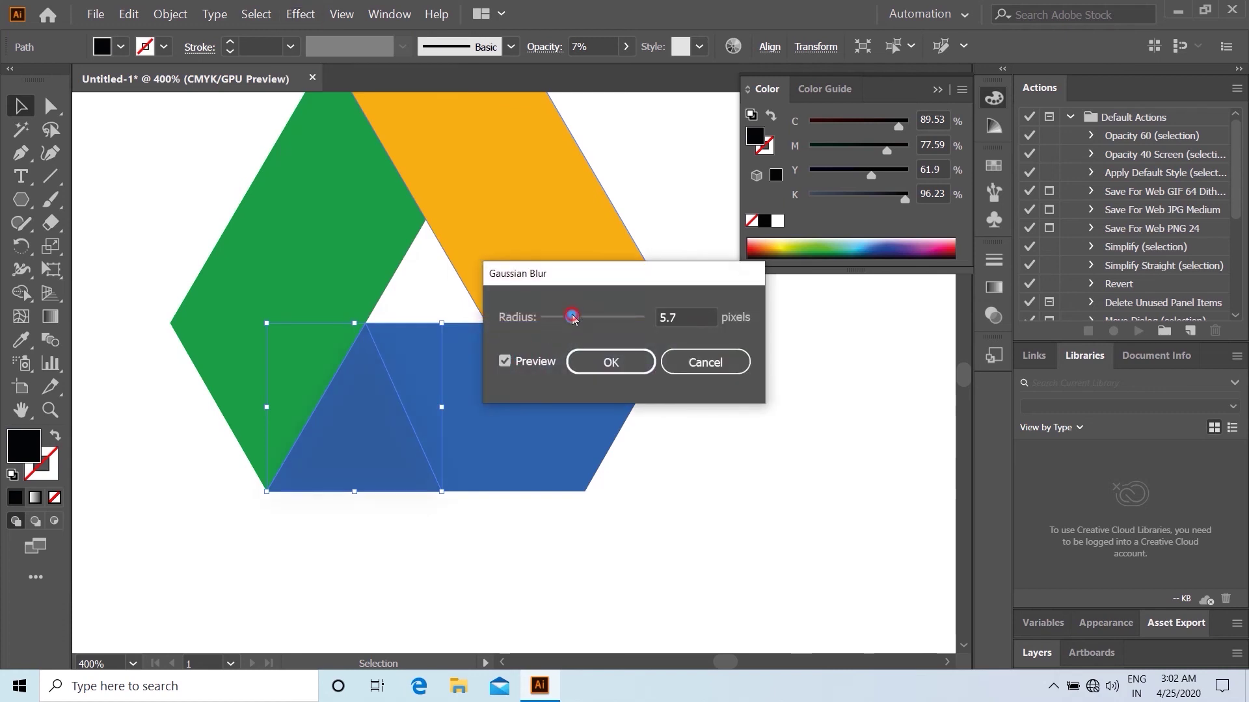
left_click(605, 361)
left_click(654, 408)
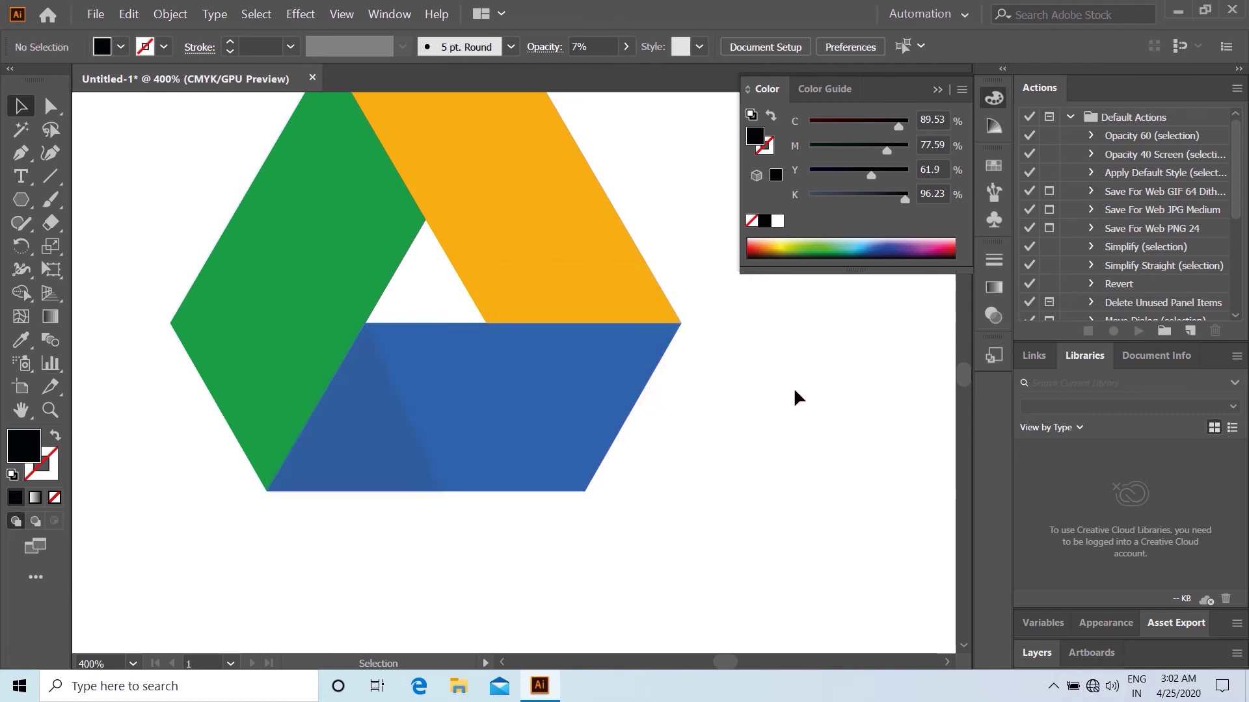
- Zoom out and delete the placed Google Drive screenshot with Edit > Clear
scroll(813, 409, "up", 1)
left_click(937, 91)
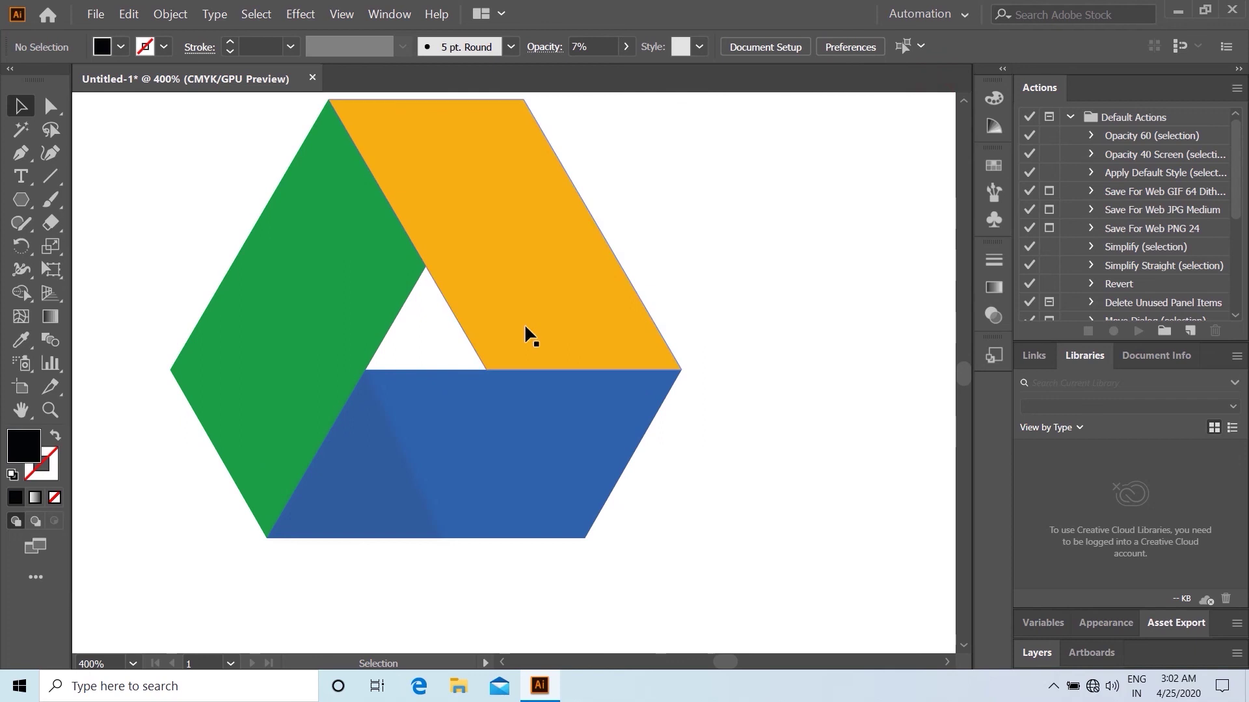
scroll(523, 332, "down", 2)
scroll(524, 333, "down", 1)
scroll(525, 339, "down", 1)
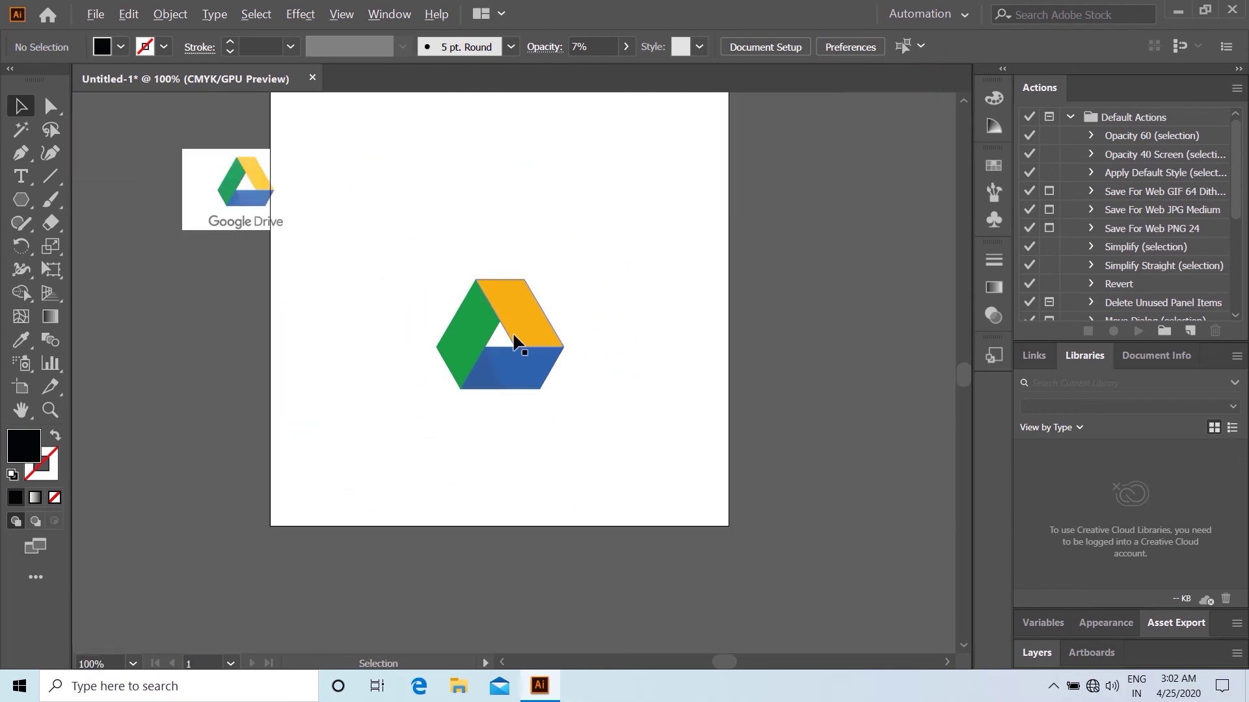
left_click(298, 222)
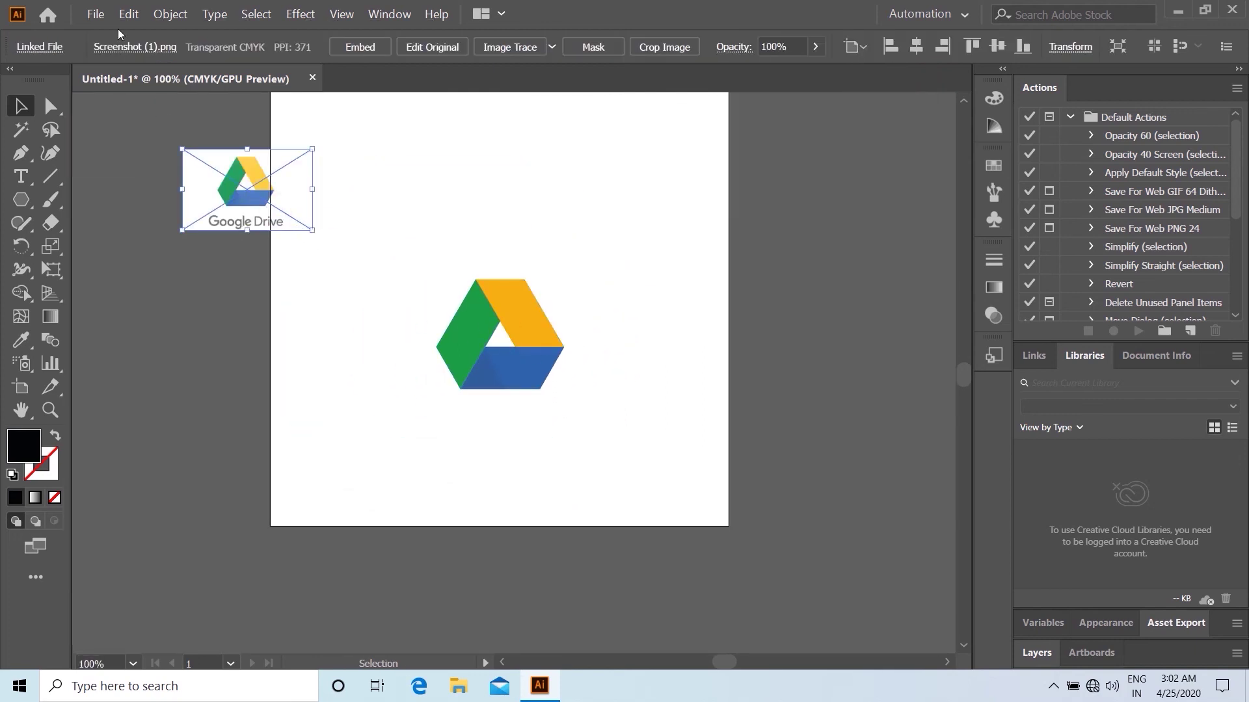
left_click(129, 14)
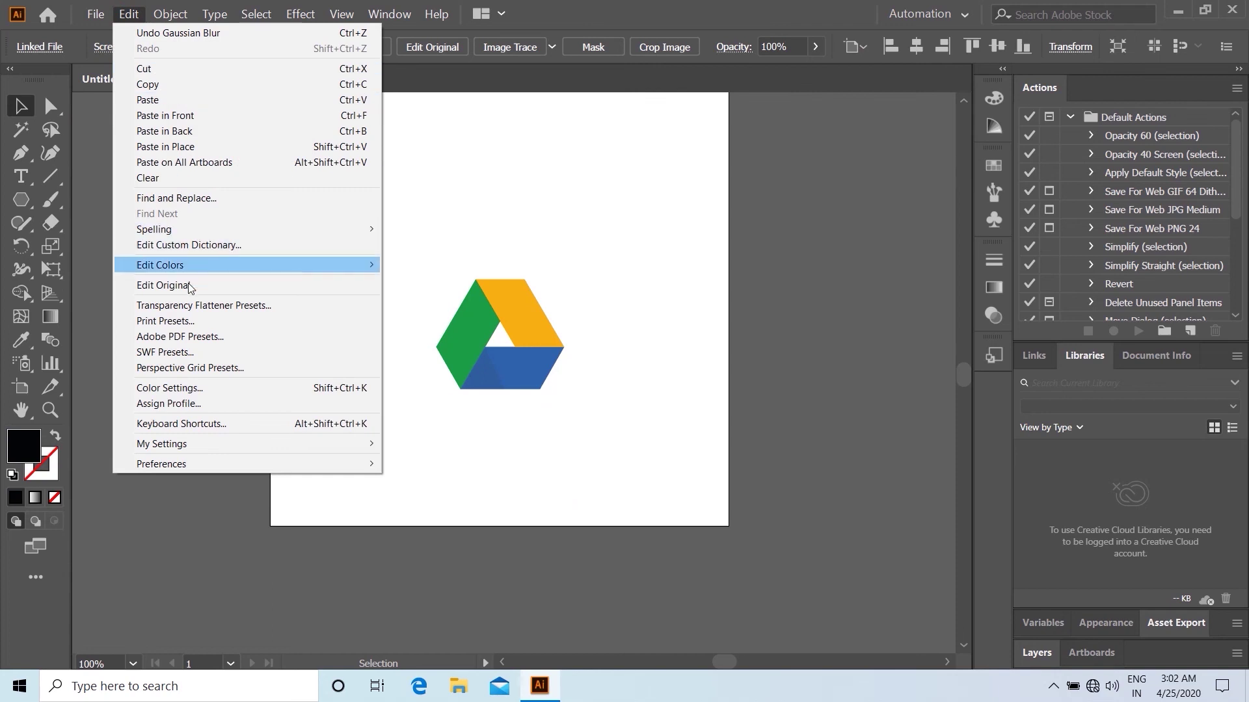
left_click(162, 178)
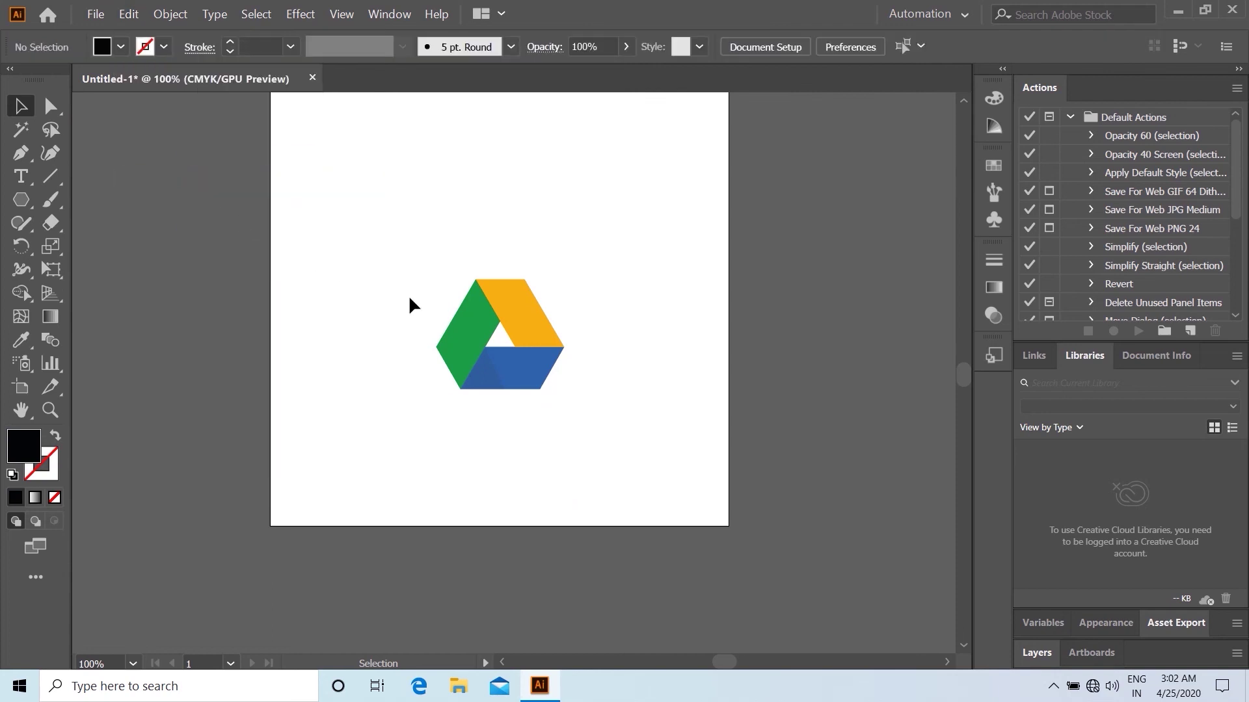